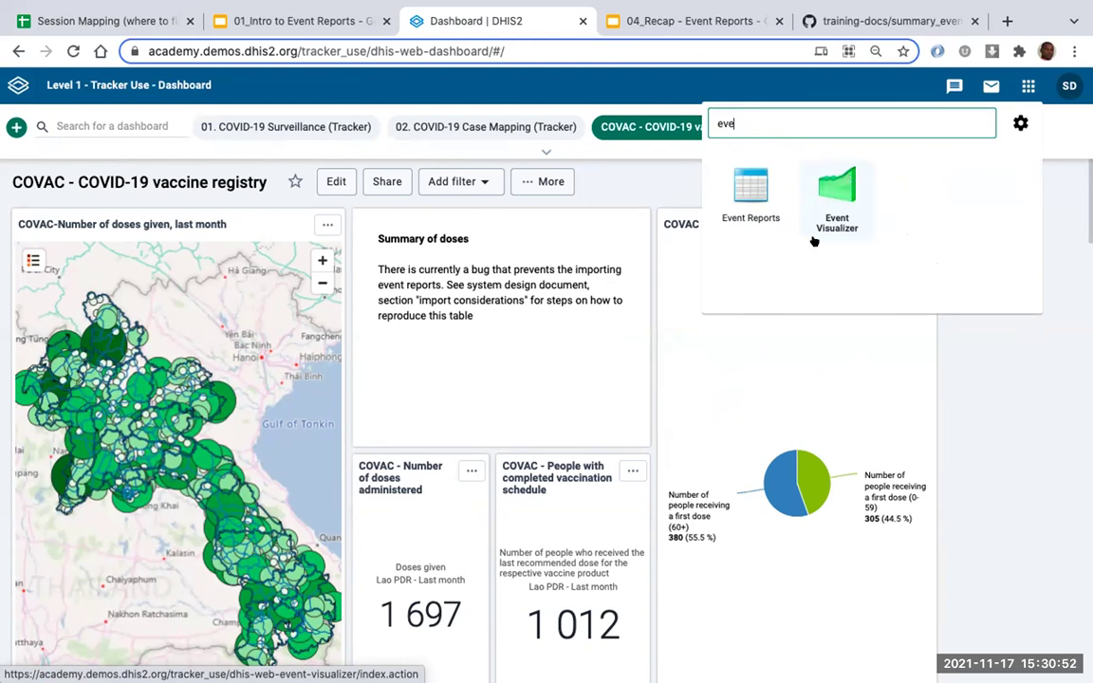
Open the Event Reports app from the app search results.
key(Return)
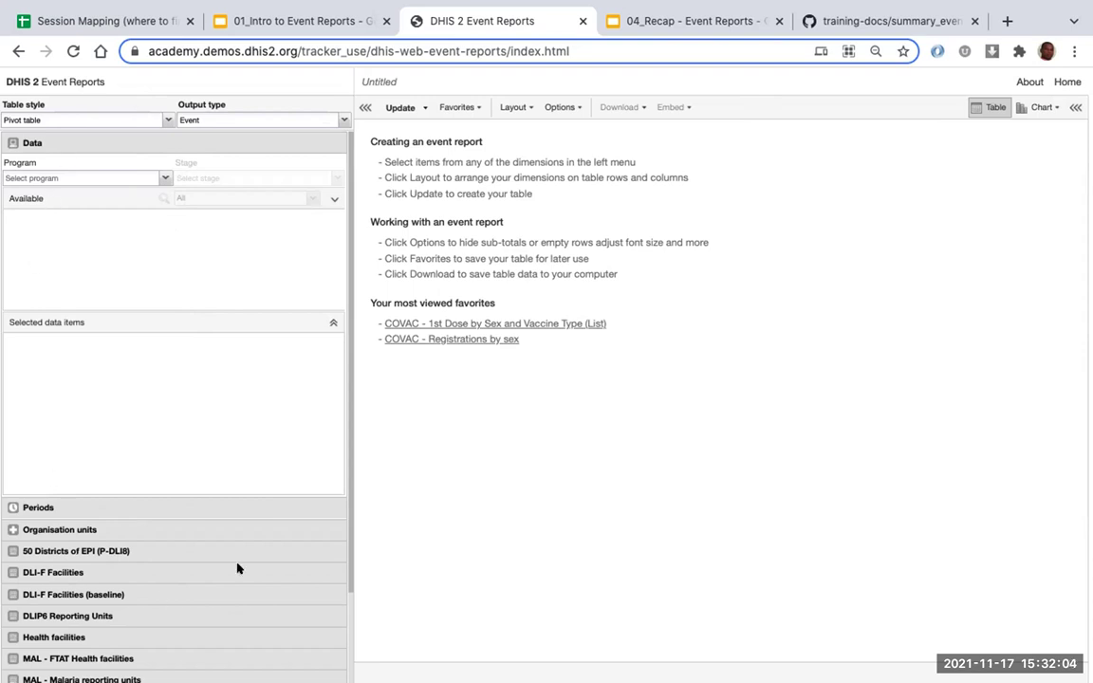
click(364, 106)
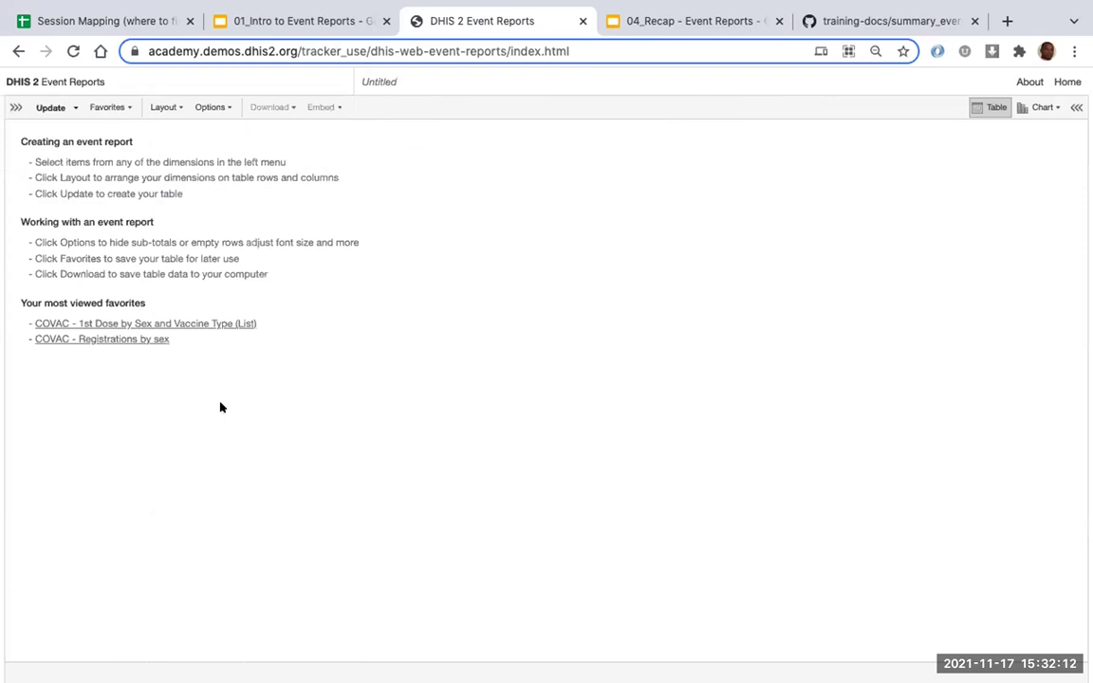
click(13, 107)
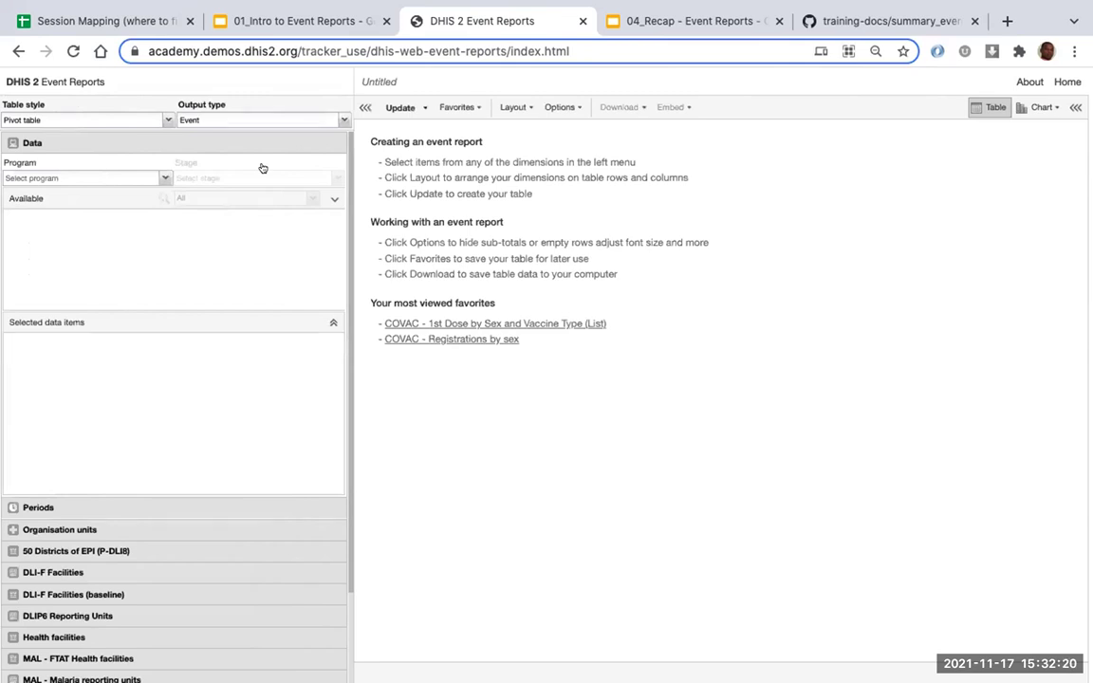
click(364, 104)
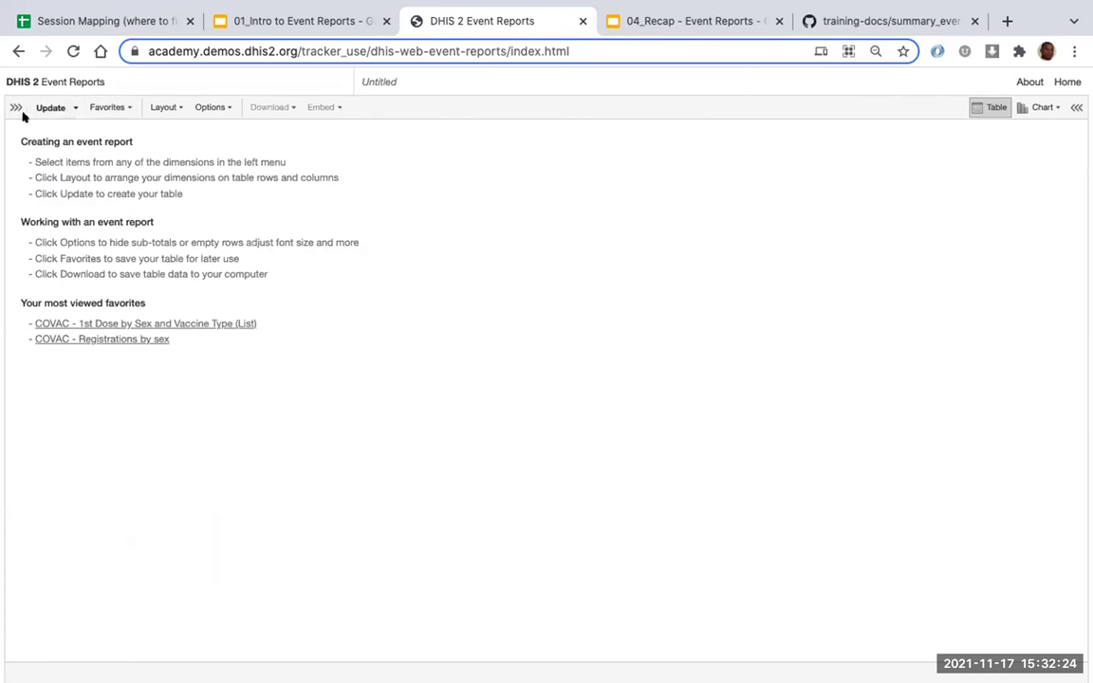
click(13, 107)
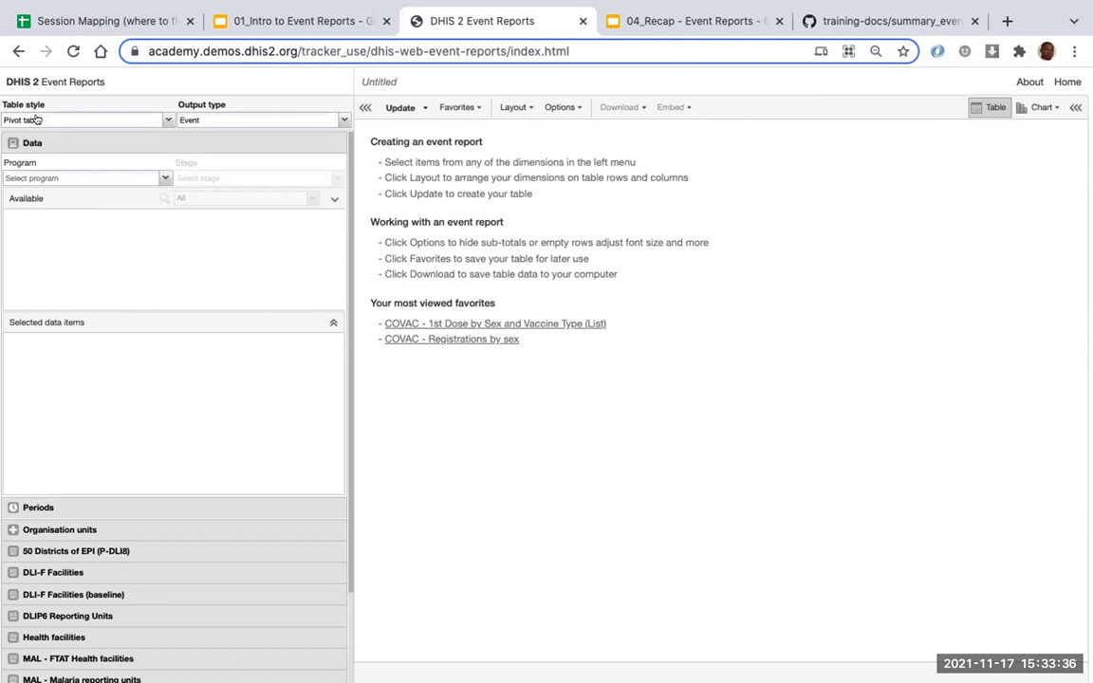
Choose Pivot table as the table style and Event as the output type for the report.
click(152, 120)
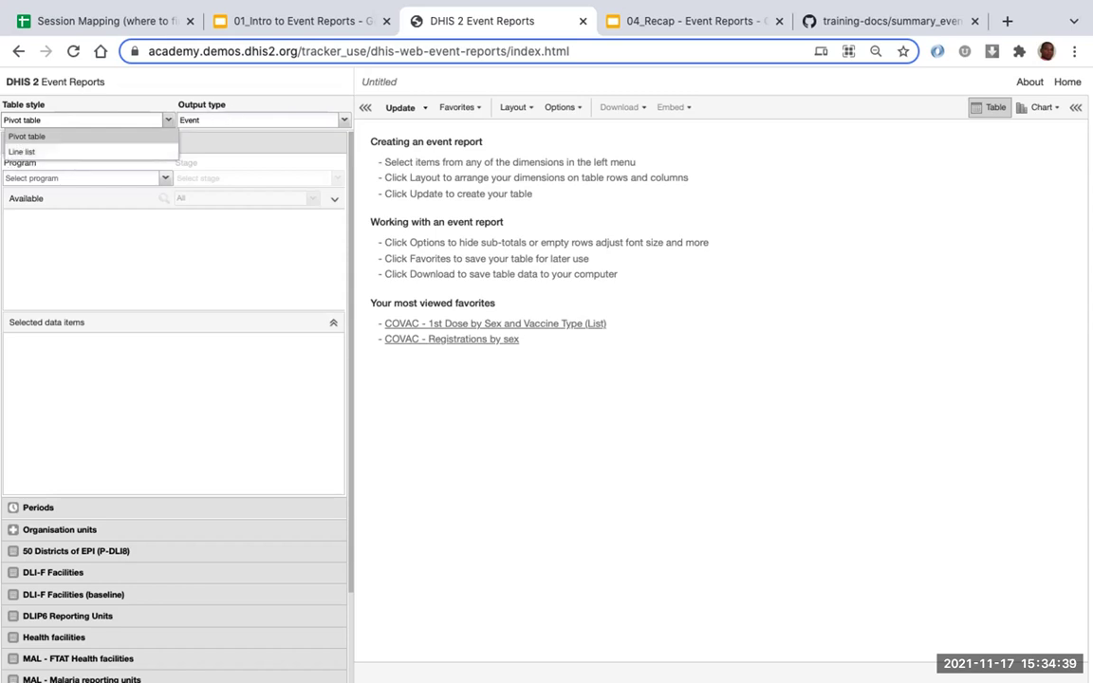
click(39, 137)
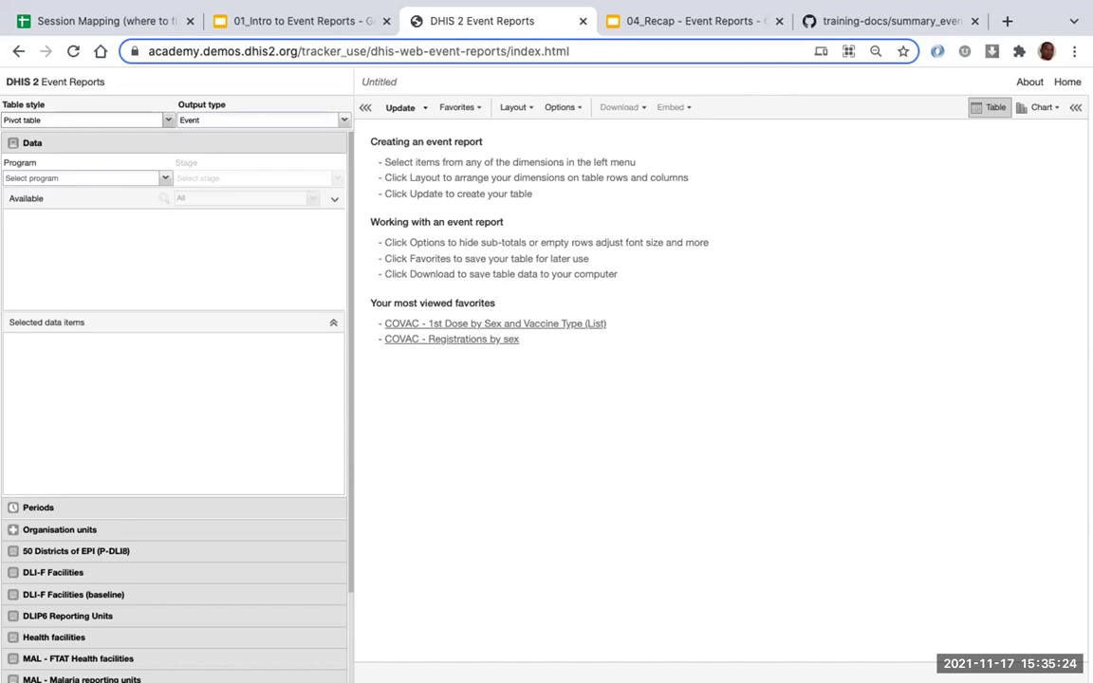
click(207, 120)
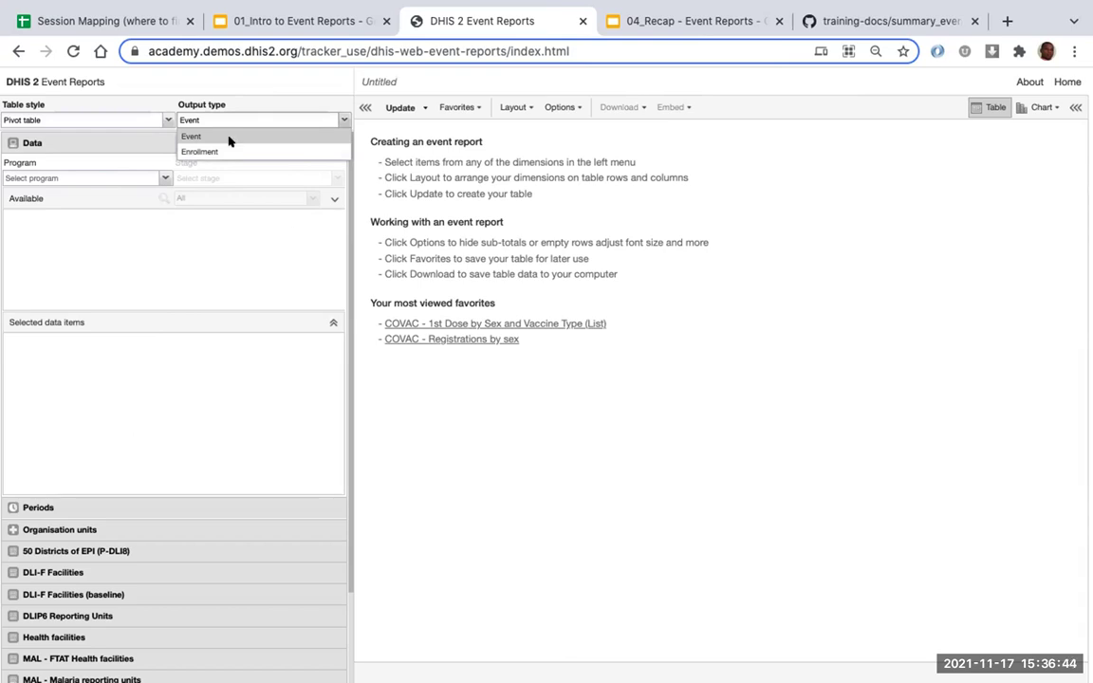
click(195, 135)
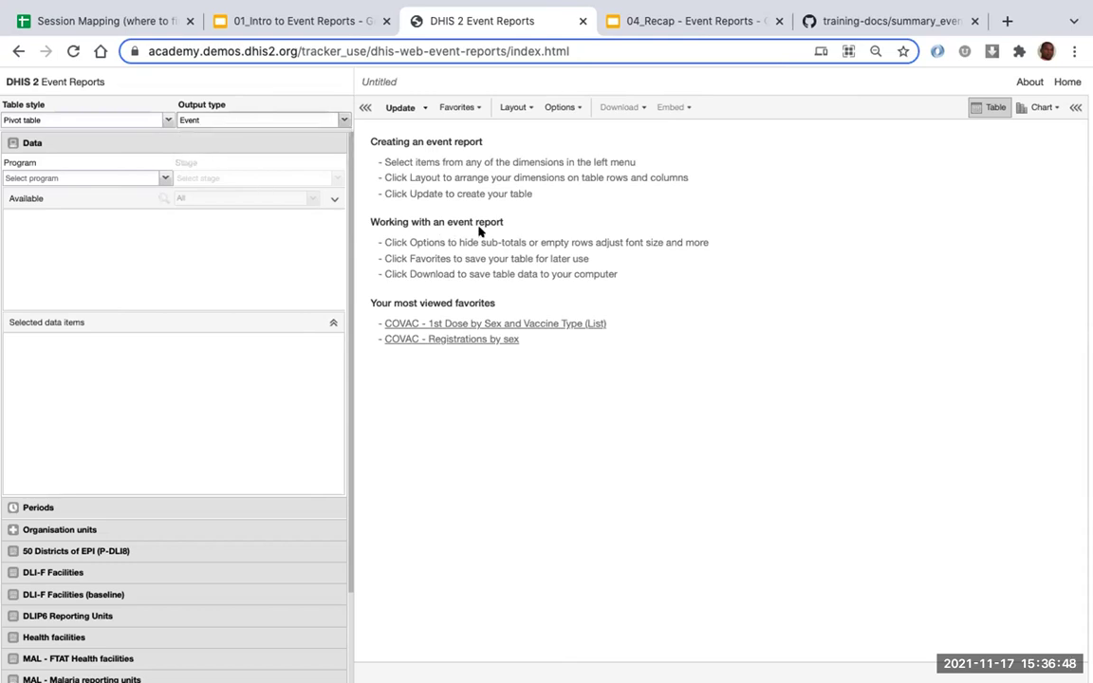
Select the COVID-19 Case-based Surveillance program and its Stage 3 - Lab Results stage as the data source.
click(164, 177)
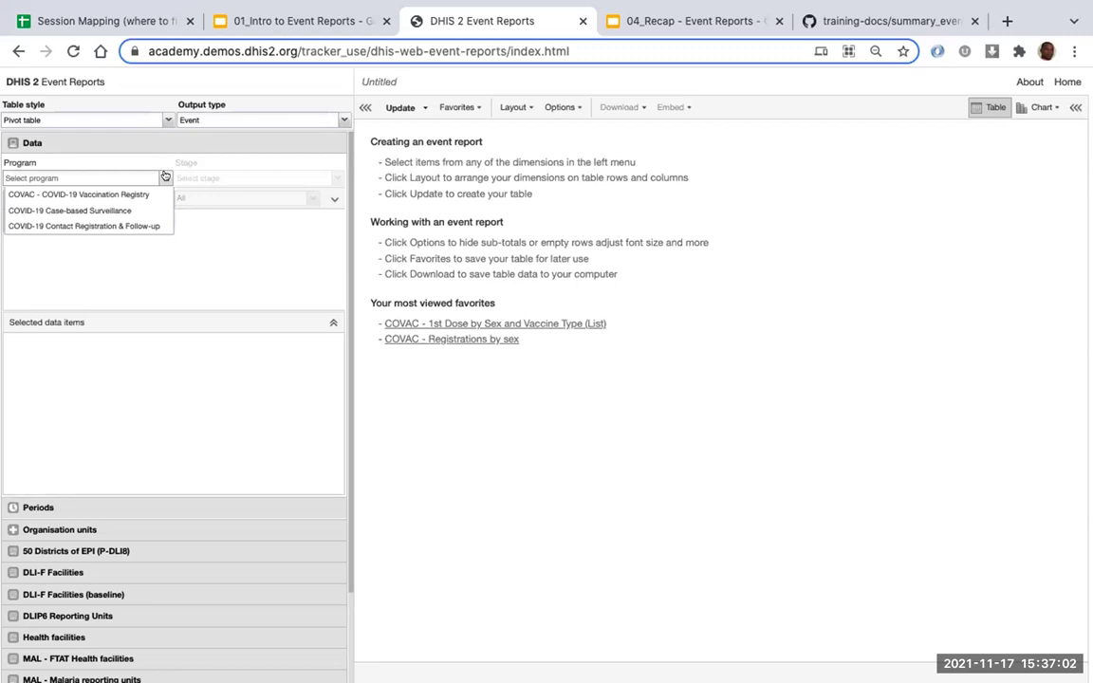
click(64, 211)
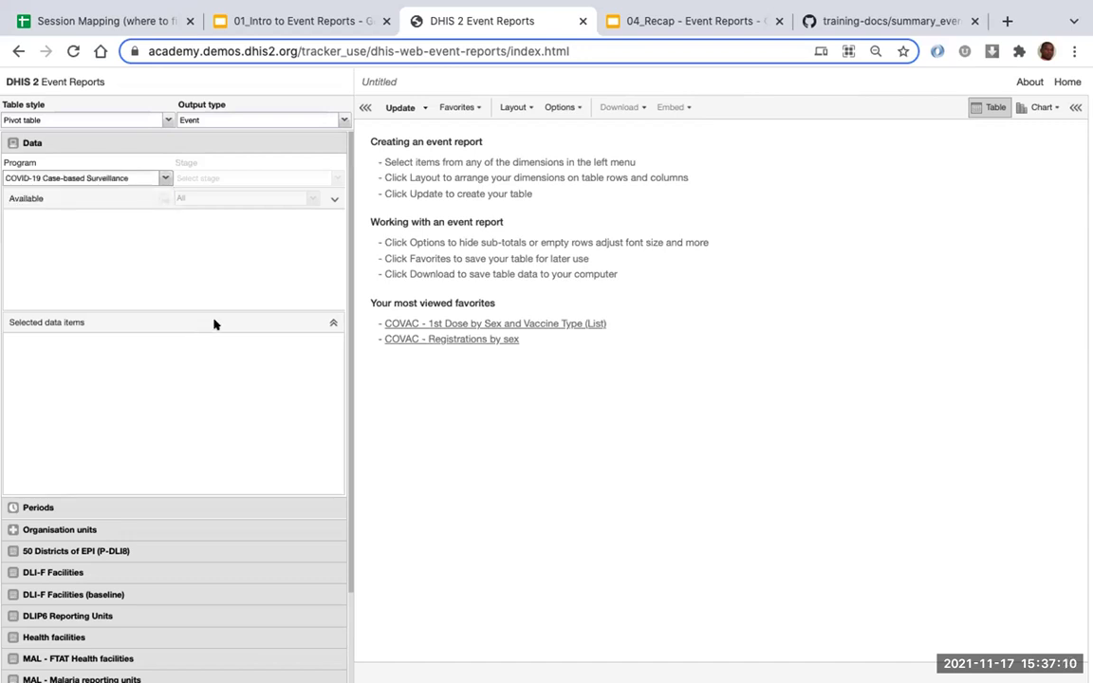
click(253, 178)
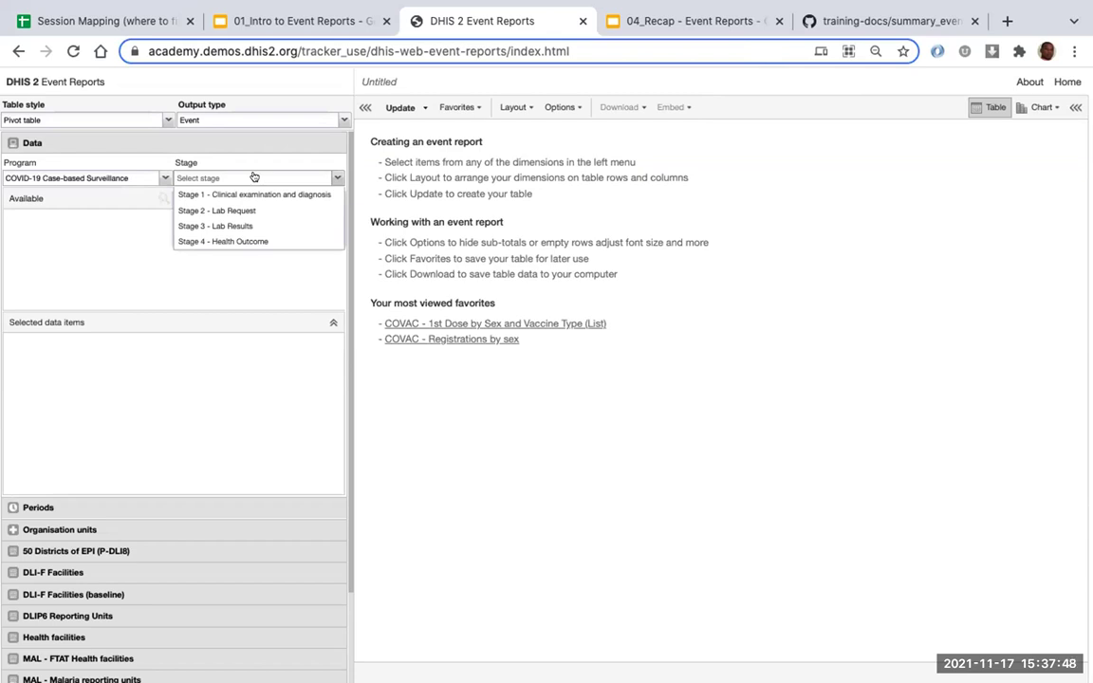
click(217, 226)
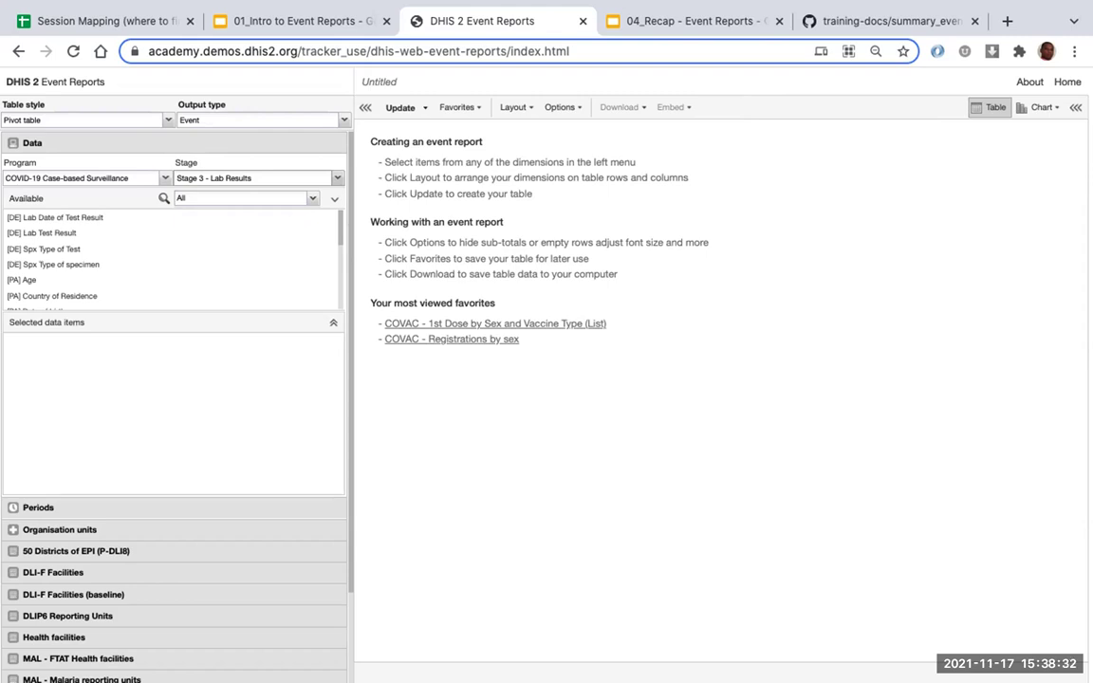
Add the Age and Sex attributes to the selected data items, filtering the available items by "sex" to find the second.
click(15, 279)
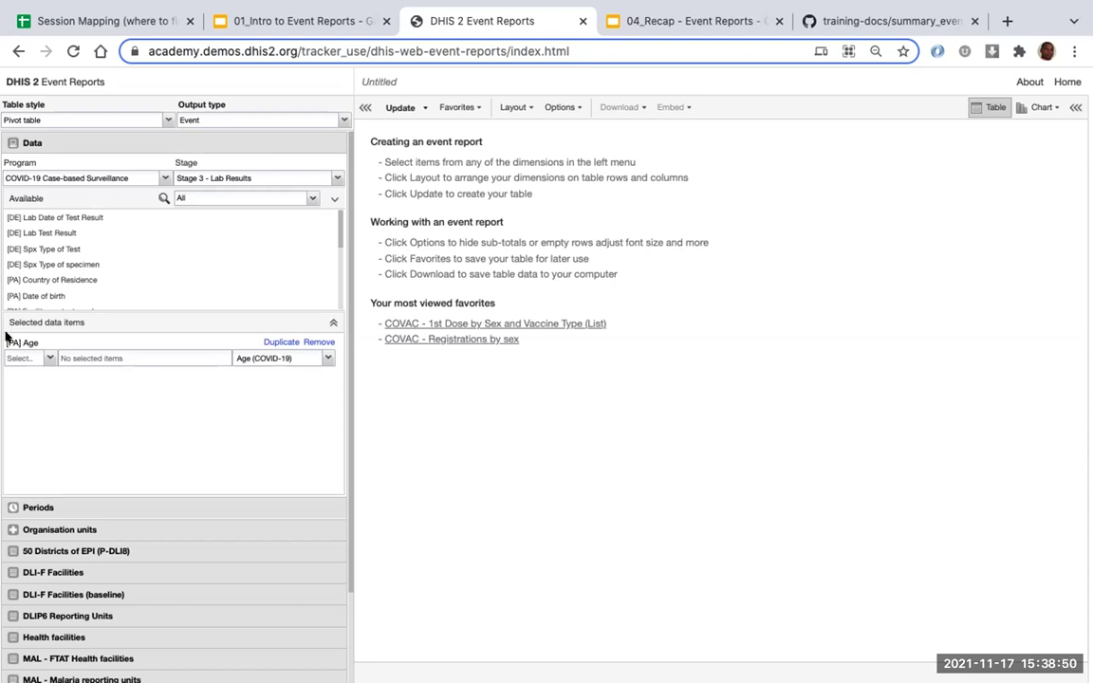
scroll(48, 285, down, 1)
scroll(47, 284, down, 3)
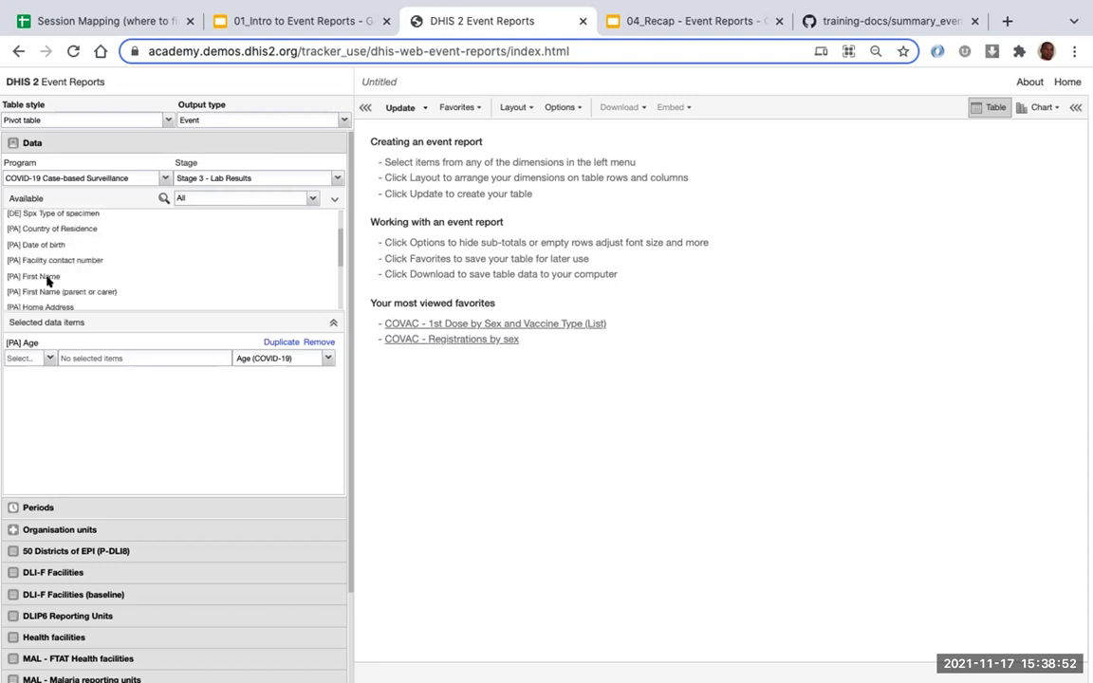
scroll(48, 275, up, 4)
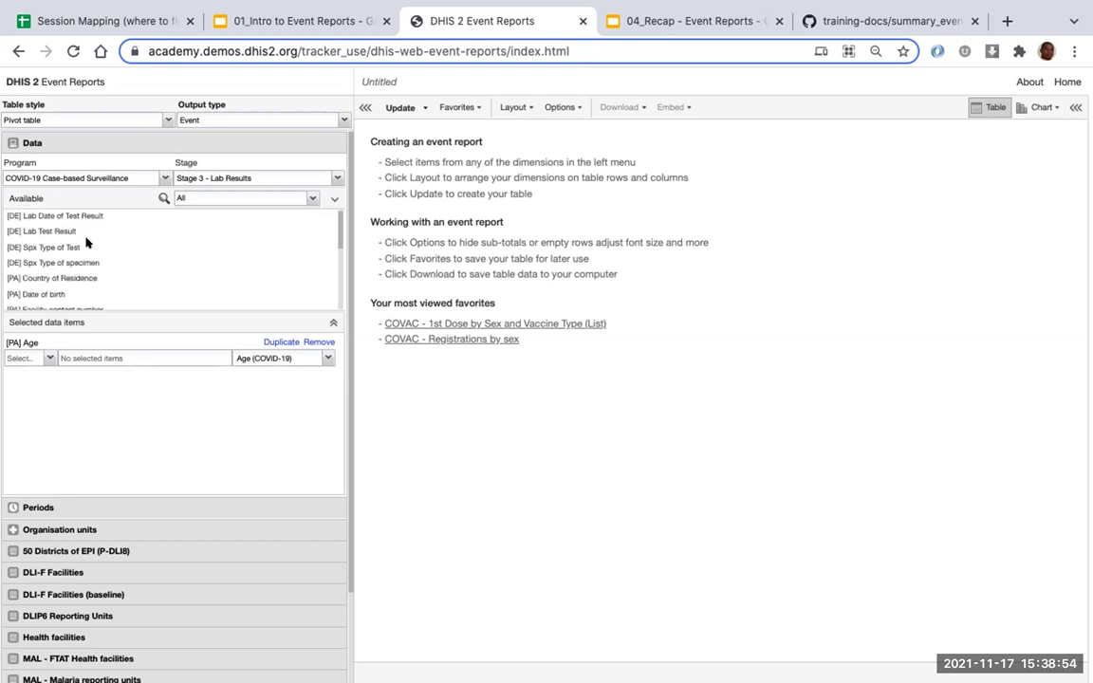
click(164, 198)
text(sex)
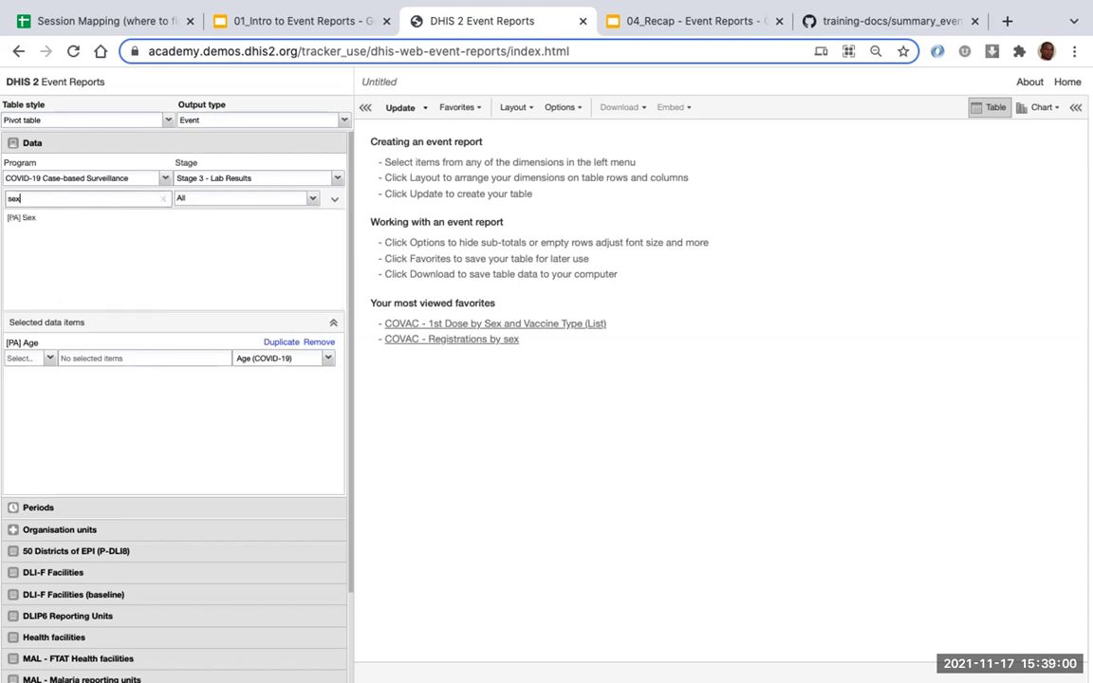
click(19, 217)
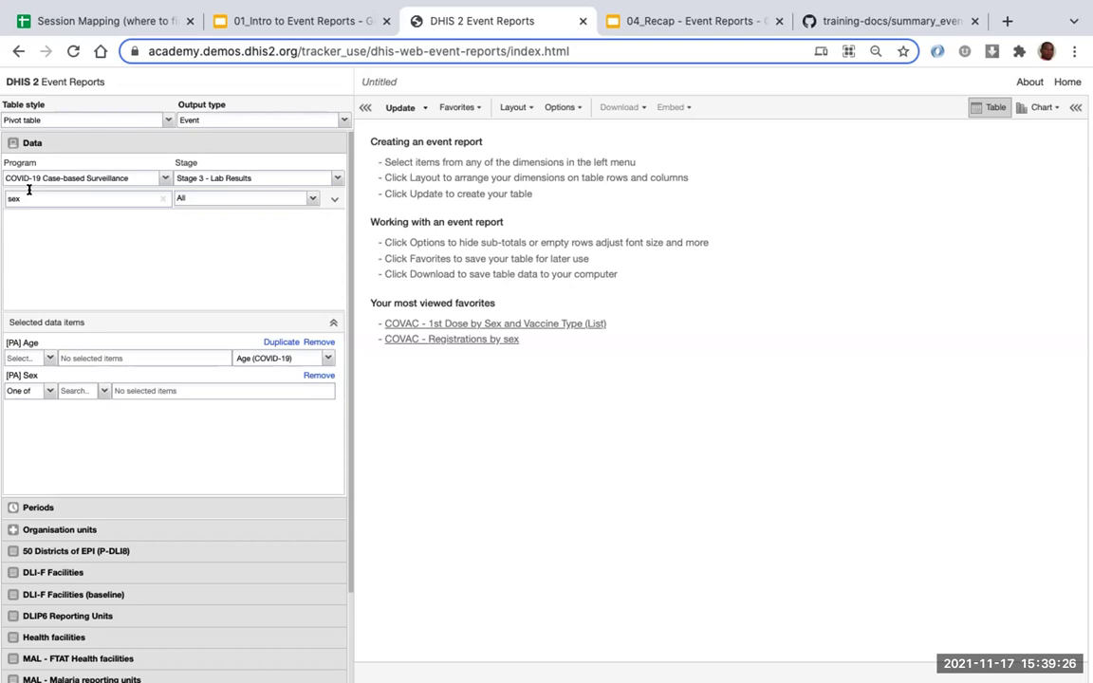
click(158, 201)
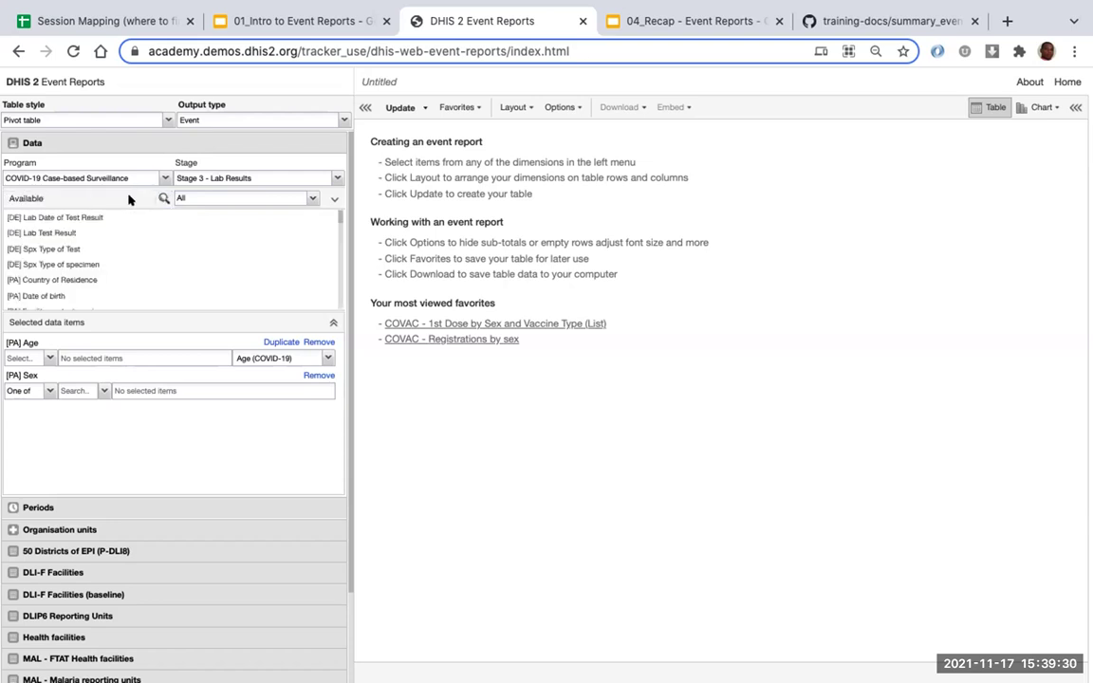
Filter the available data items by "result" and add the Lab Test Result data element.
click(59, 190)
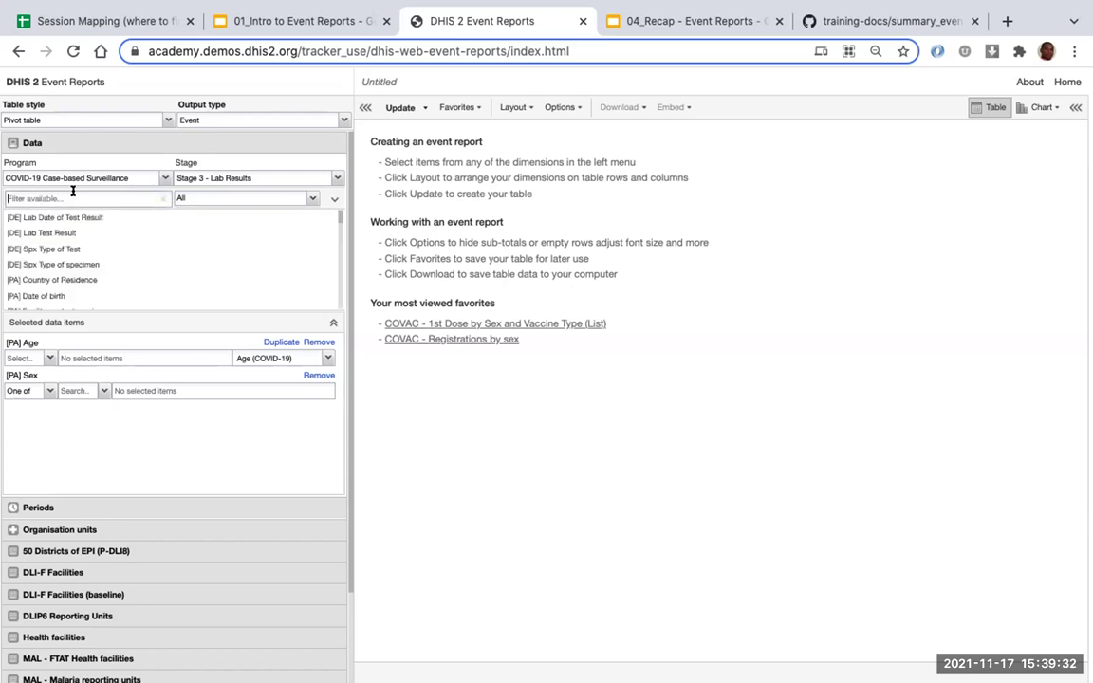
text(result)
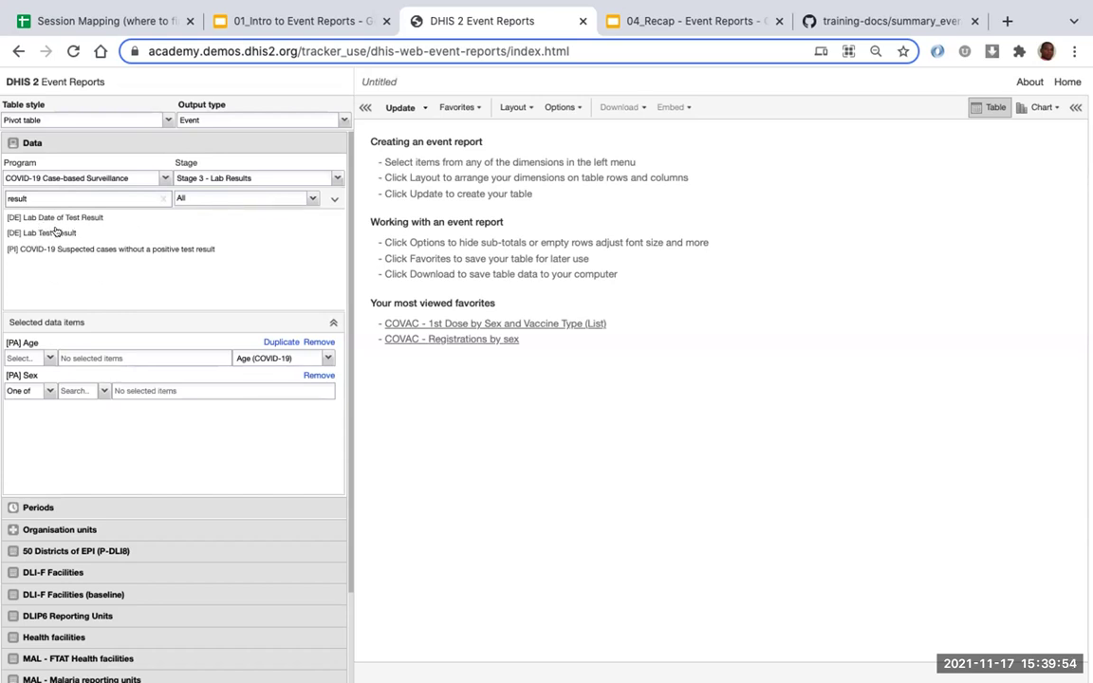
click(76, 231)
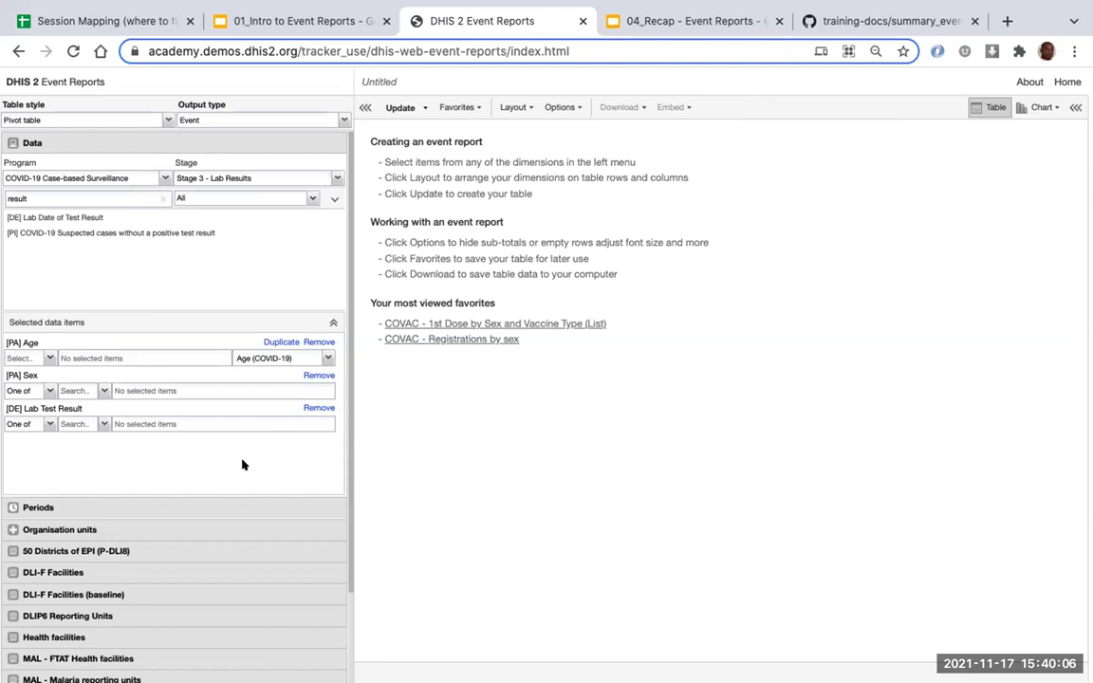
Examine the start/end dates option for the report periods, including its start date calendar, and return to fixed and relative periods.
click(50, 508)
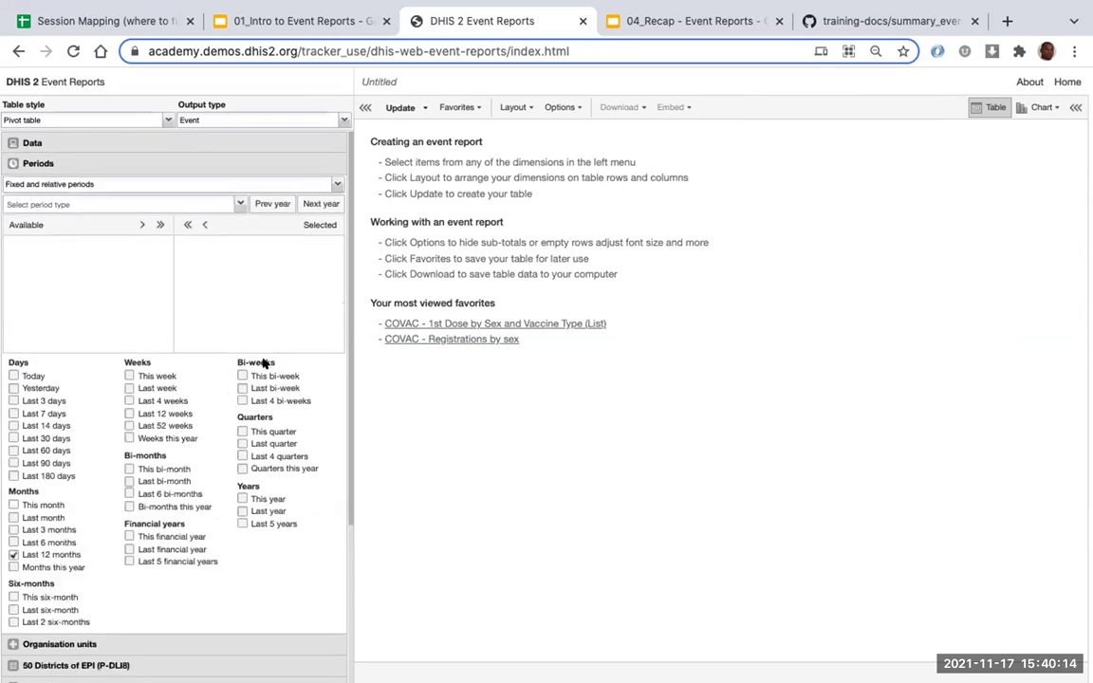
click(332, 185)
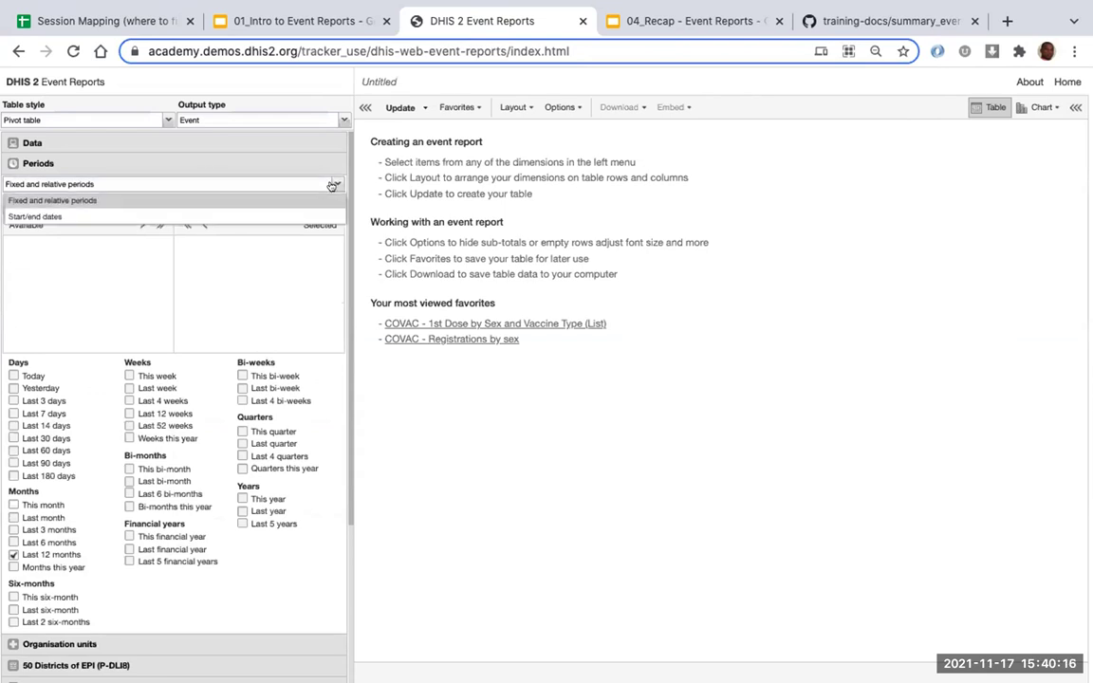
click(26, 216)
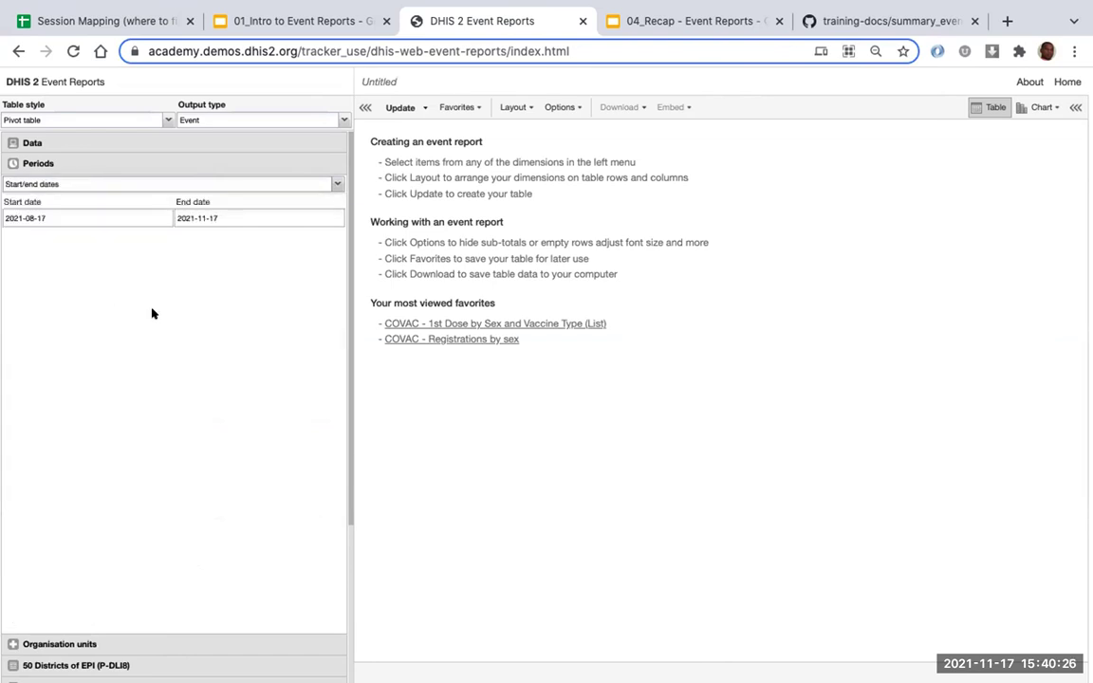
click(31, 217)
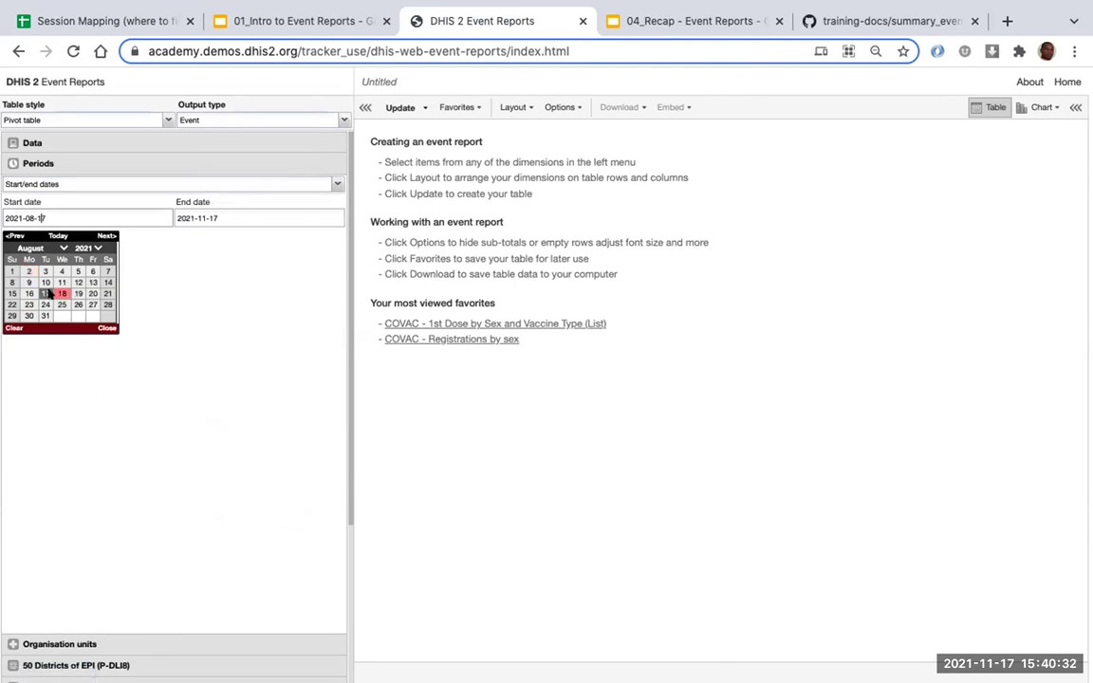
click(250, 260)
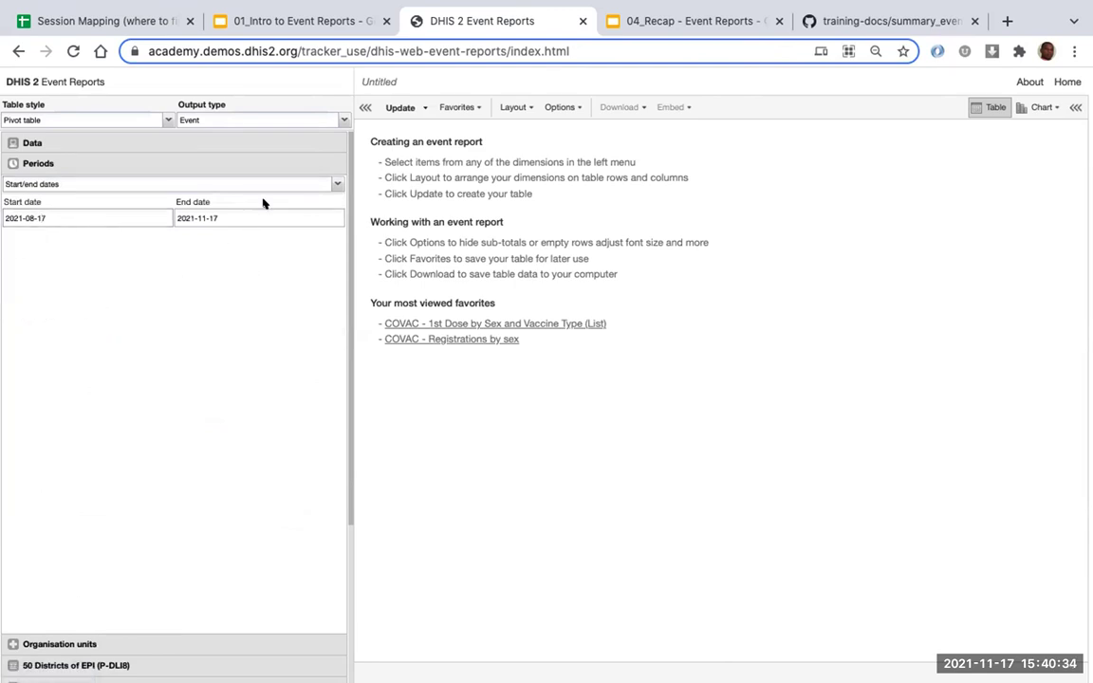
click(203, 179)
click(52, 200)
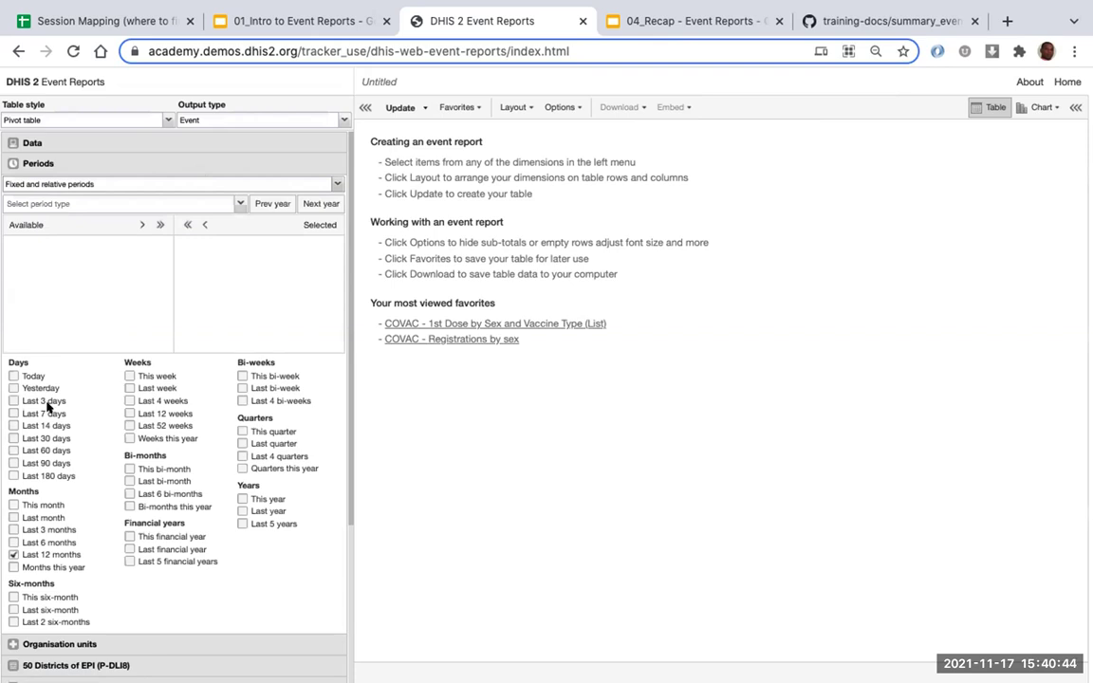
key(Down)
click(276, 279)
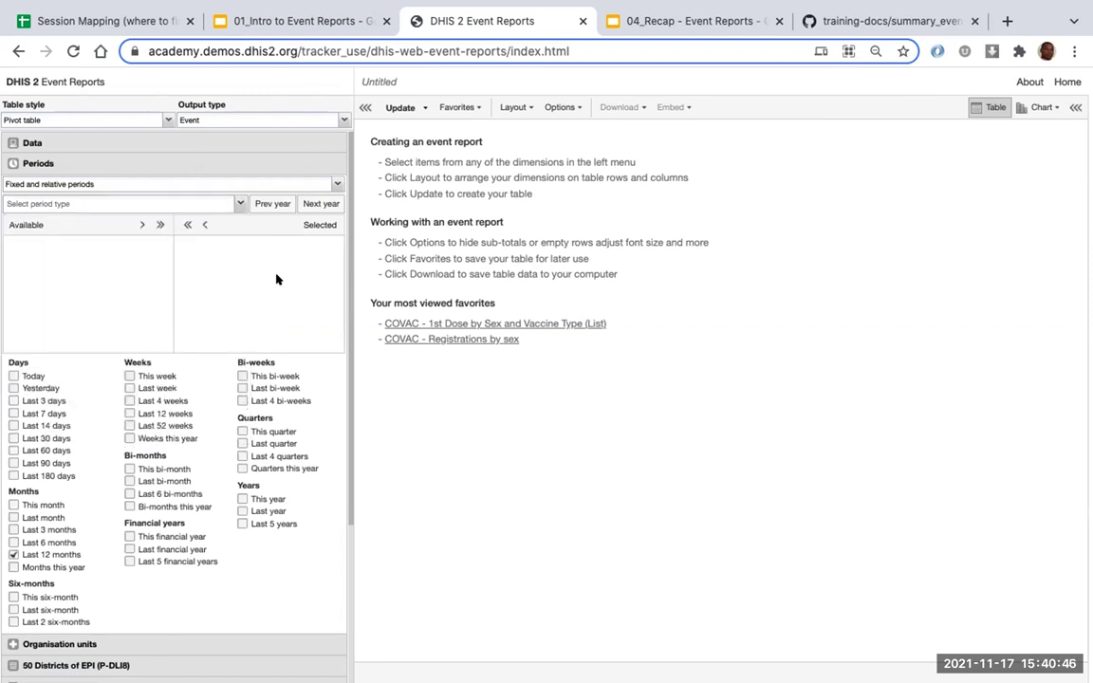
Set the relative period to This year instead of Last 12 months and look through the fixed period types.
click(13, 554)
click(13, 555)
click(15, 554)
click(14, 555)
click(11, 555)
click(242, 499)
click(76, 203)
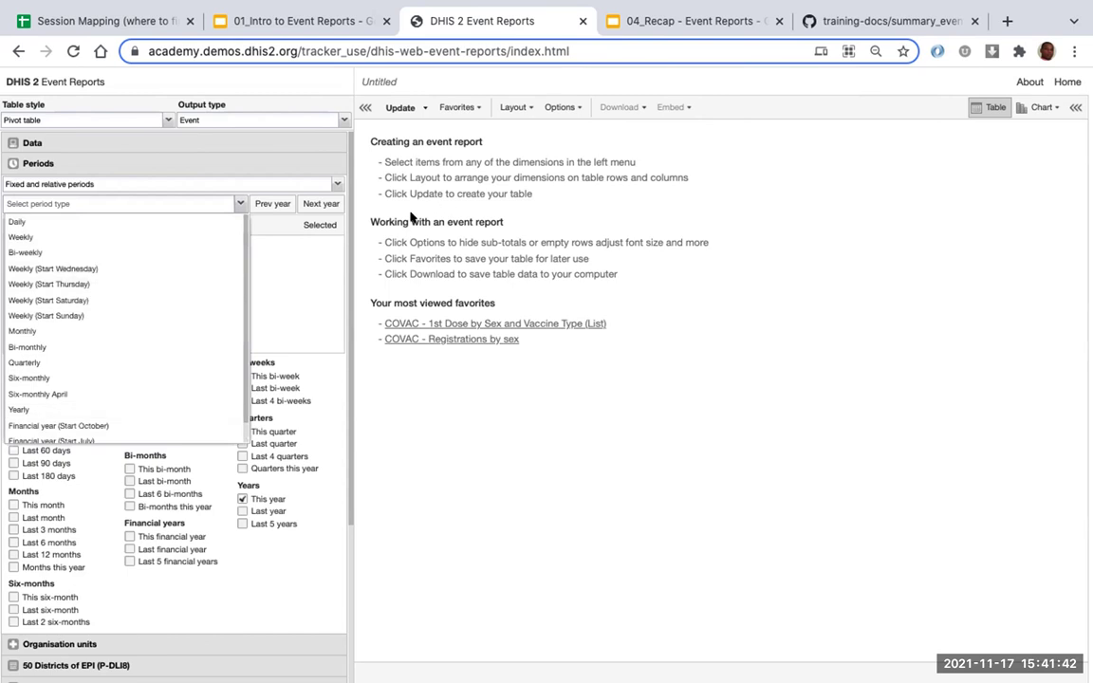
click(275, 285)
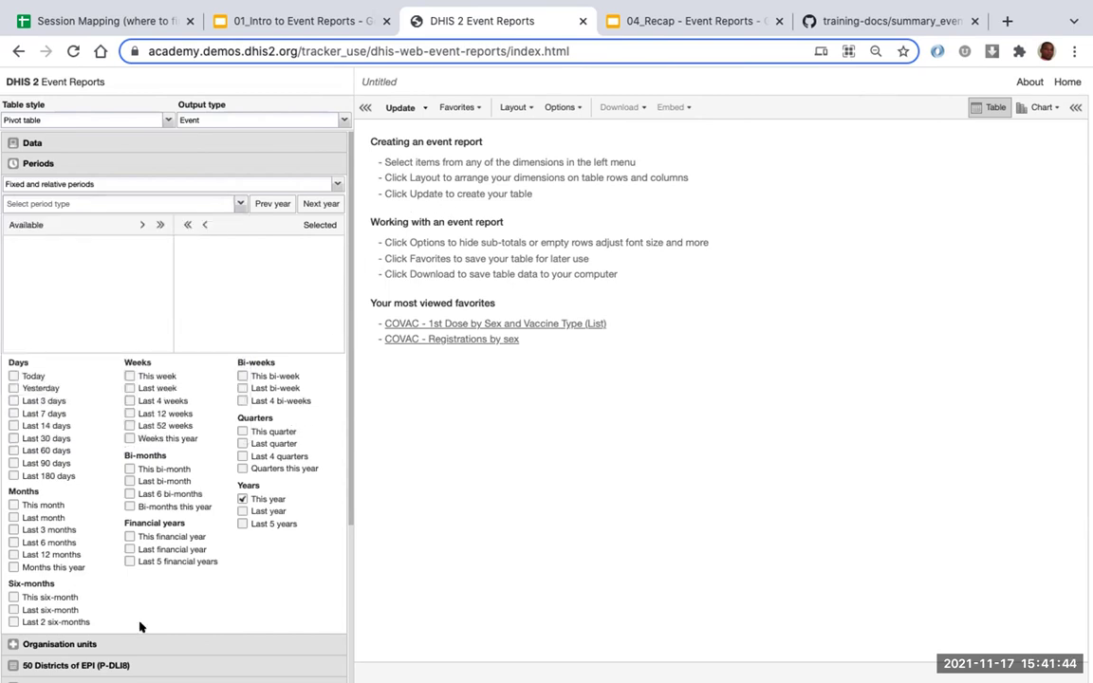
Expand 03 Louangnamtha in the organisation unit tree and select Lao PDR as the report's organisation unit.
click(127, 644)
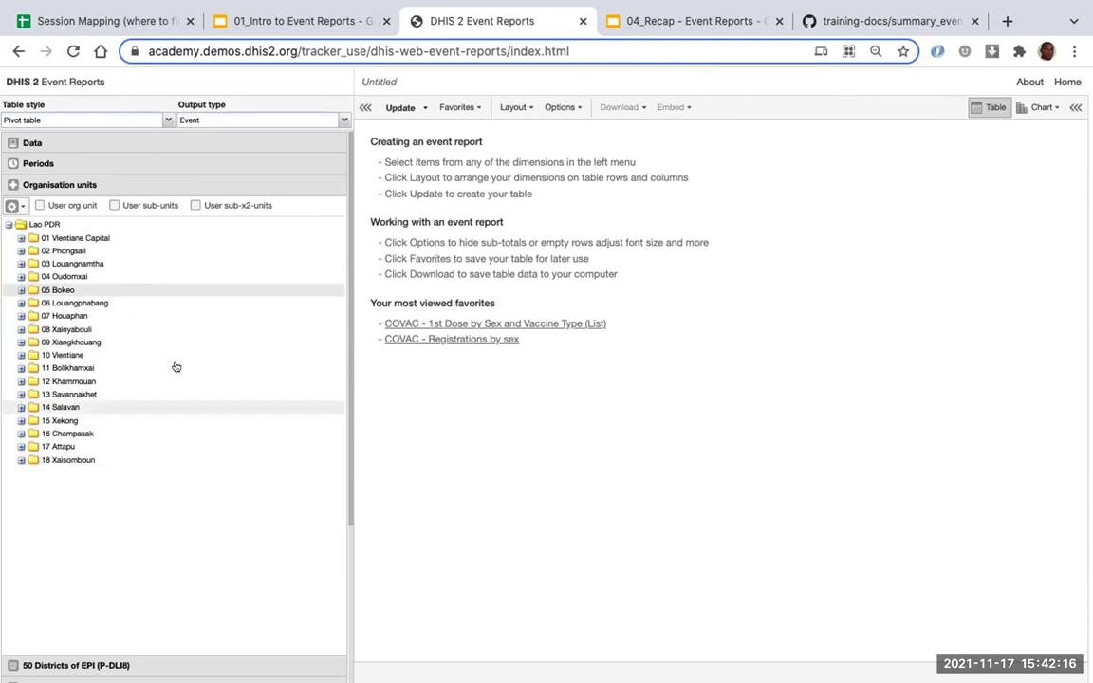
click(21, 263)
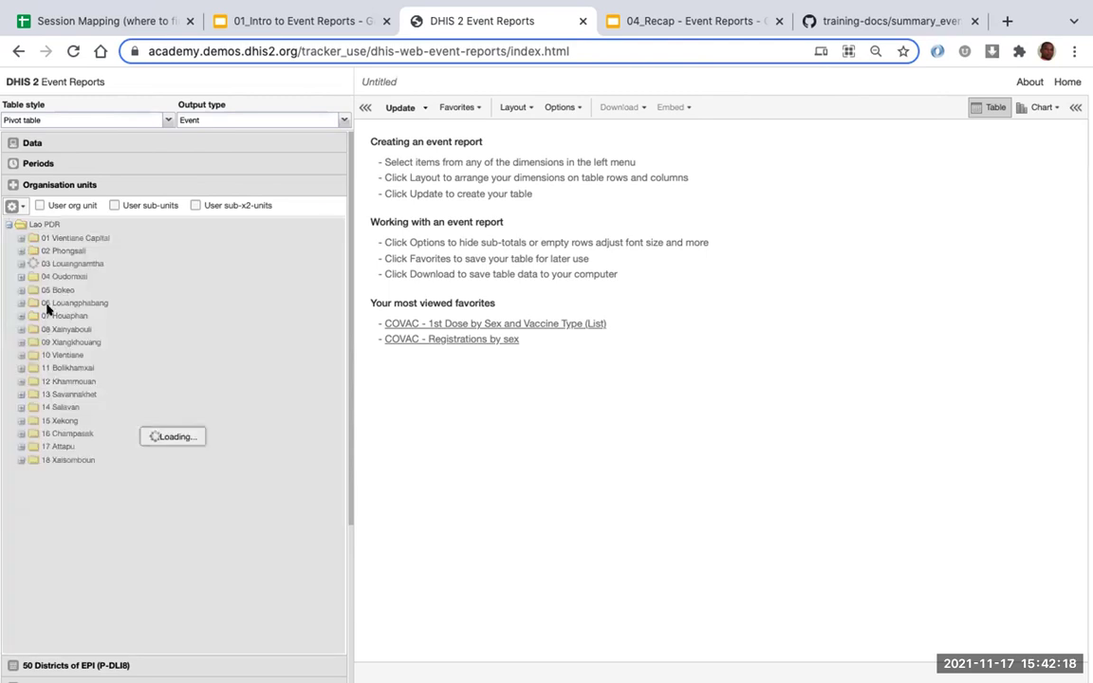
click(72, 315)
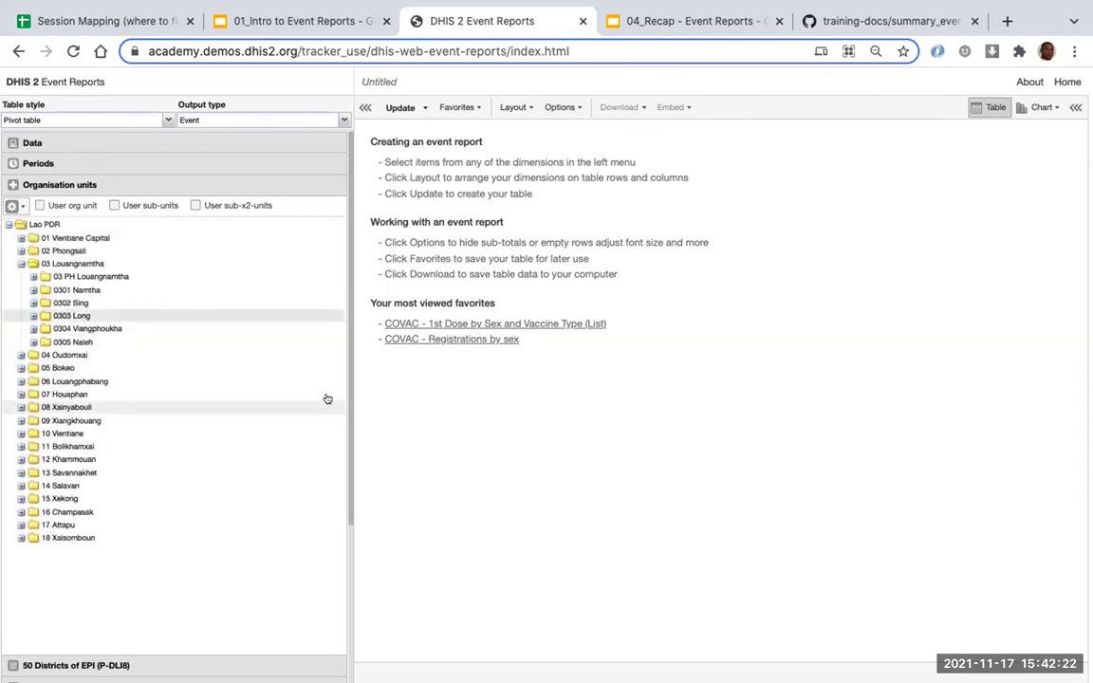
click(38, 224)
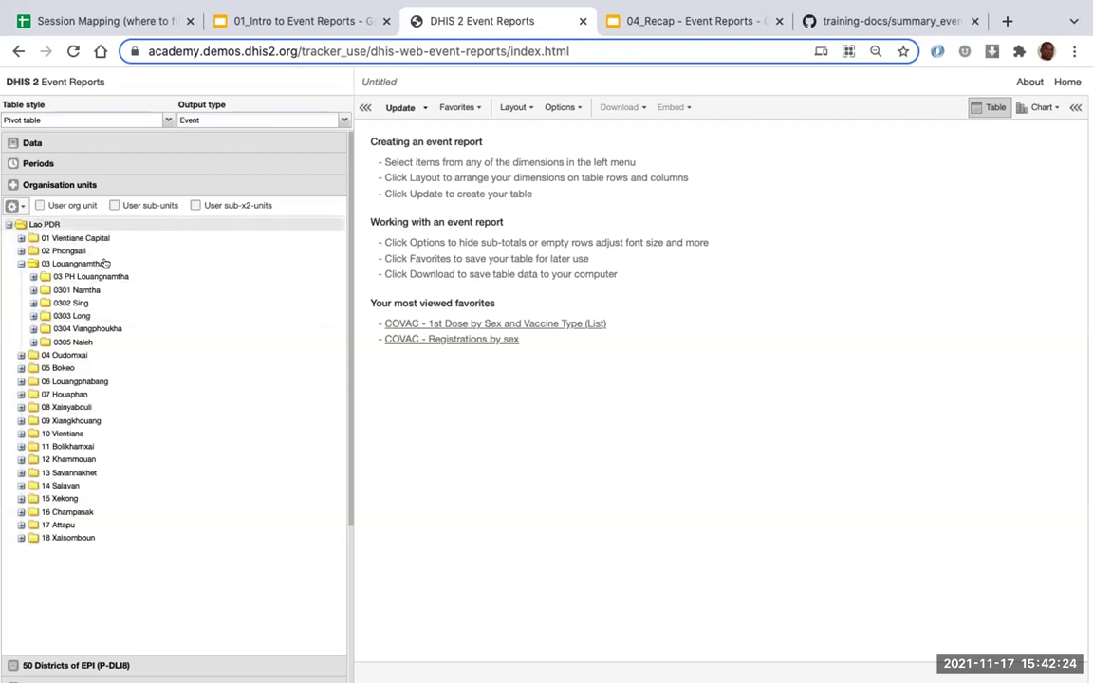
Collapse 03 Louangnamtha in the organisation unit tree and generate the pivot table for Lao PDR.
click(19, 263)
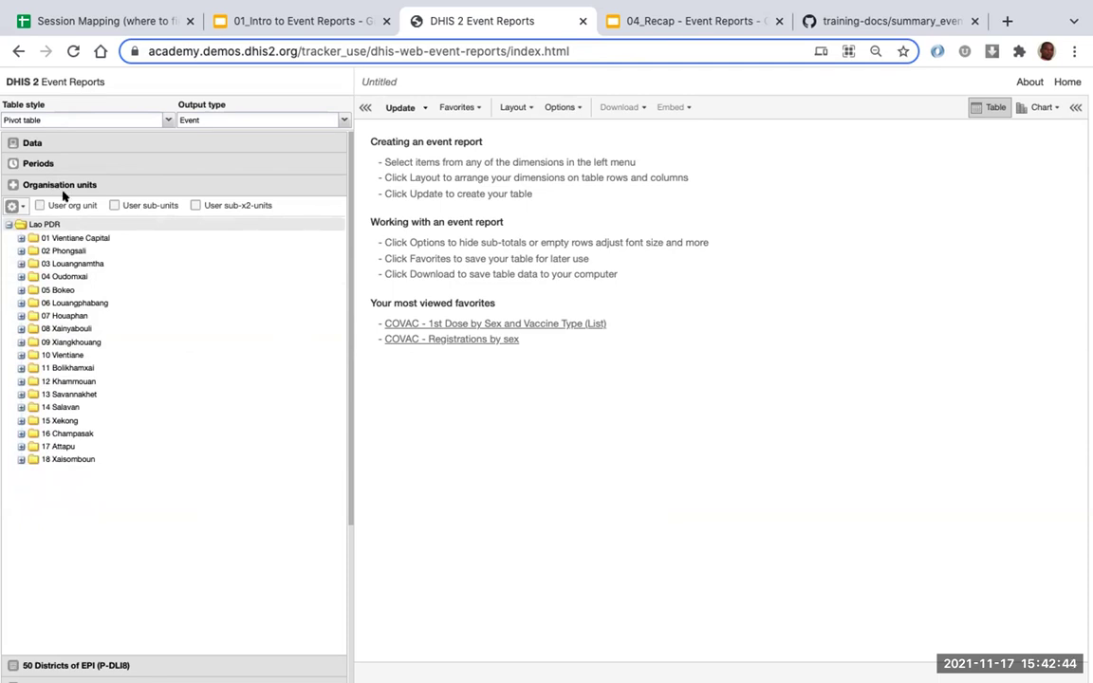
click(389, 107)
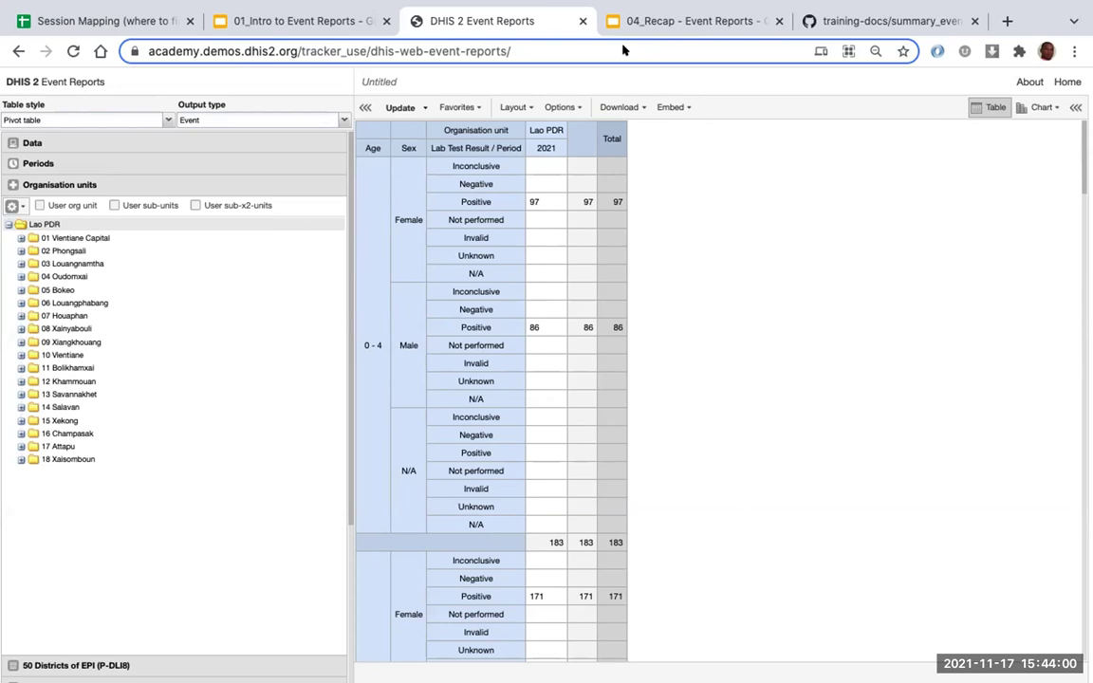
Set the Age item's range set to Age (COVAC), update the table and look through its age groups.
click(45, 148)
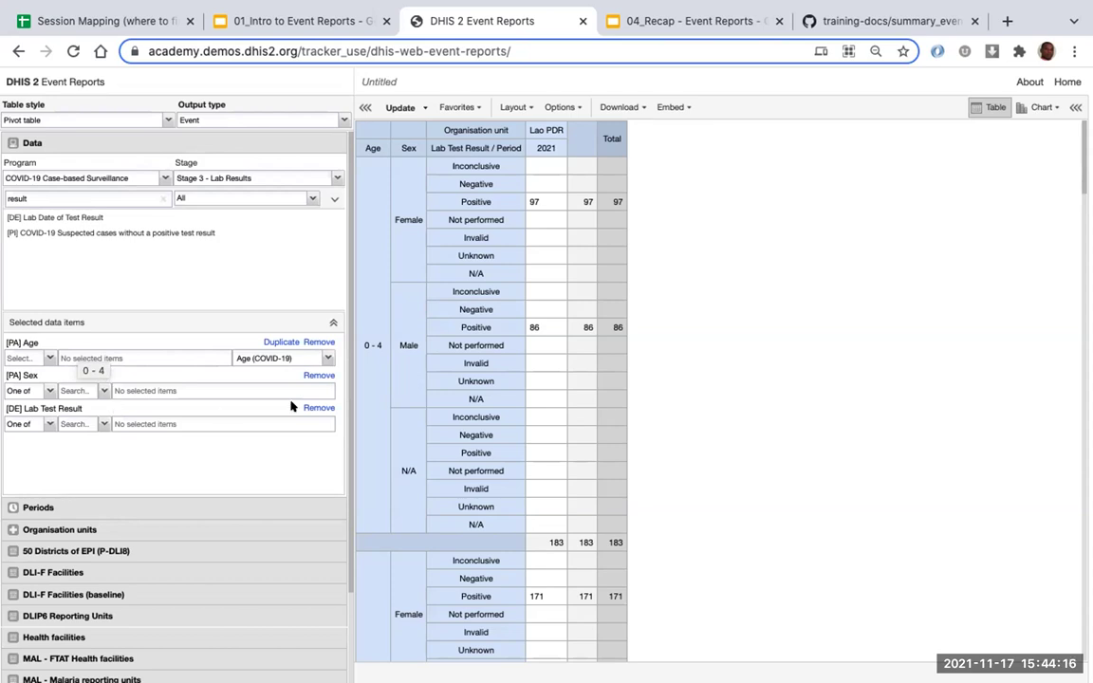
click(325, 358)
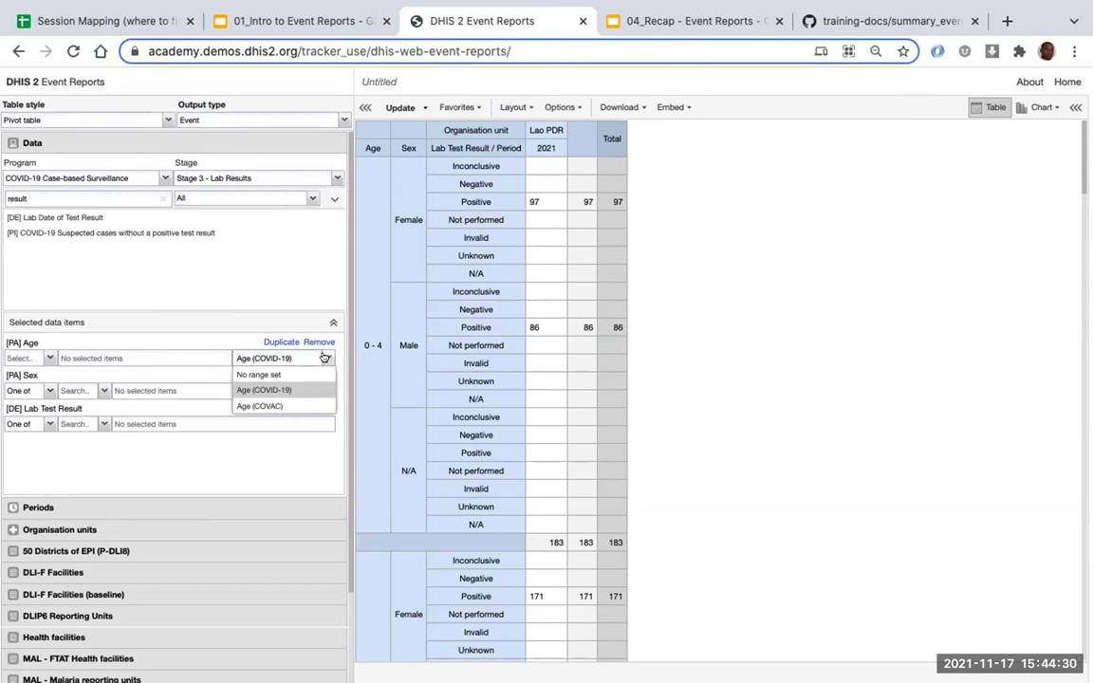
click(259, 406)
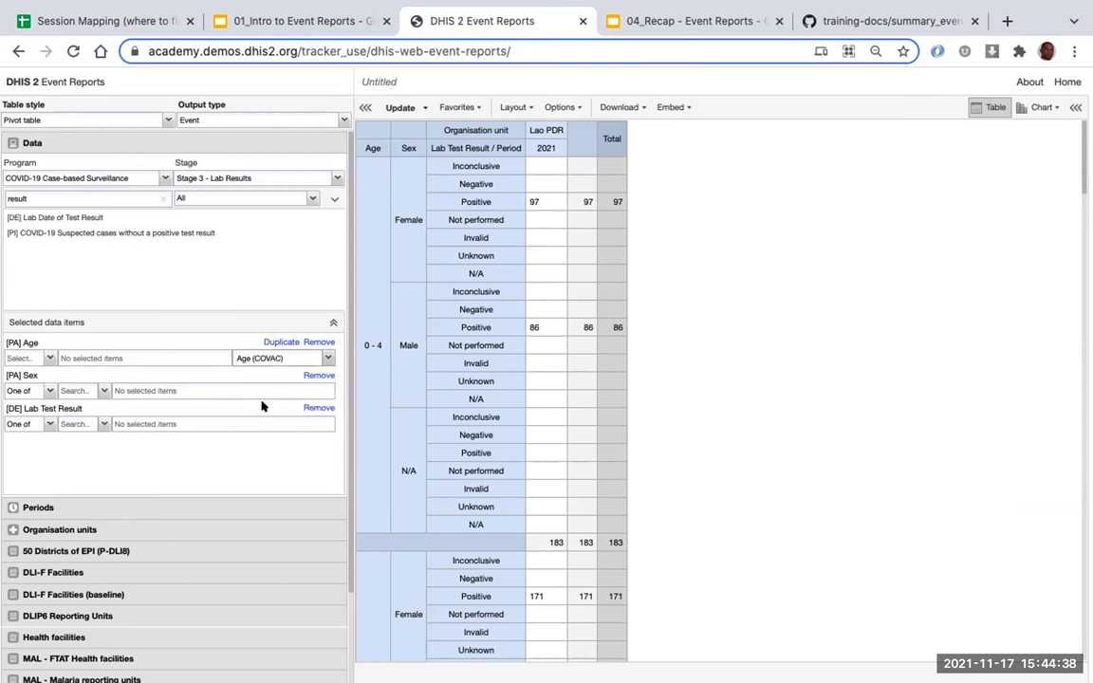
click(398, 108)
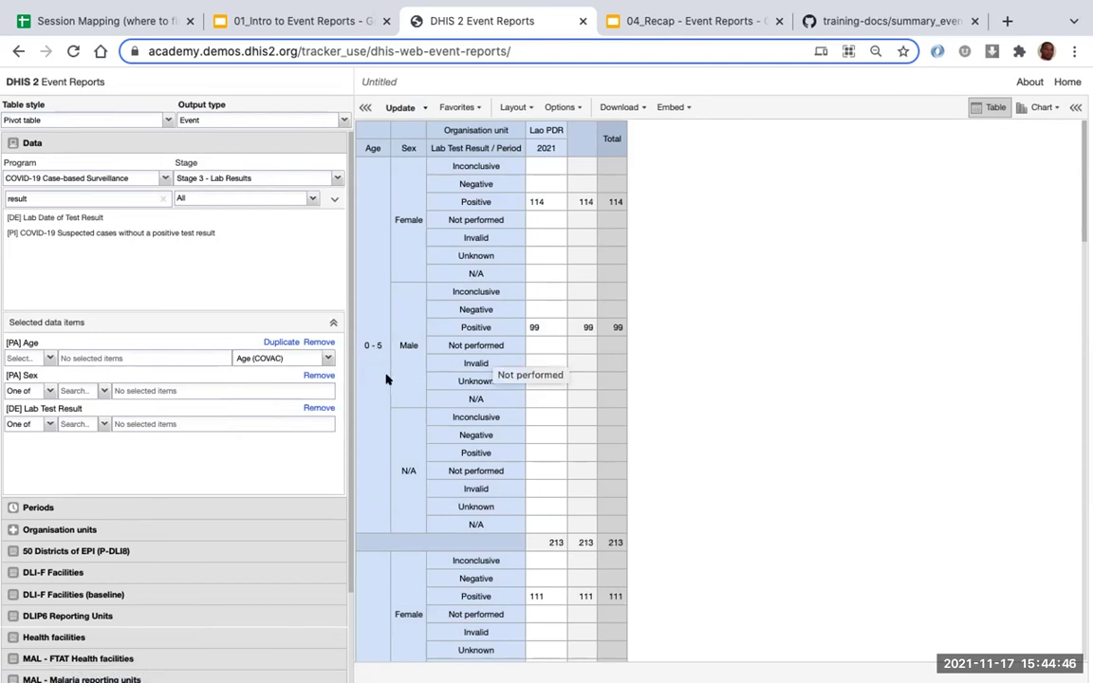
click(328, 357)
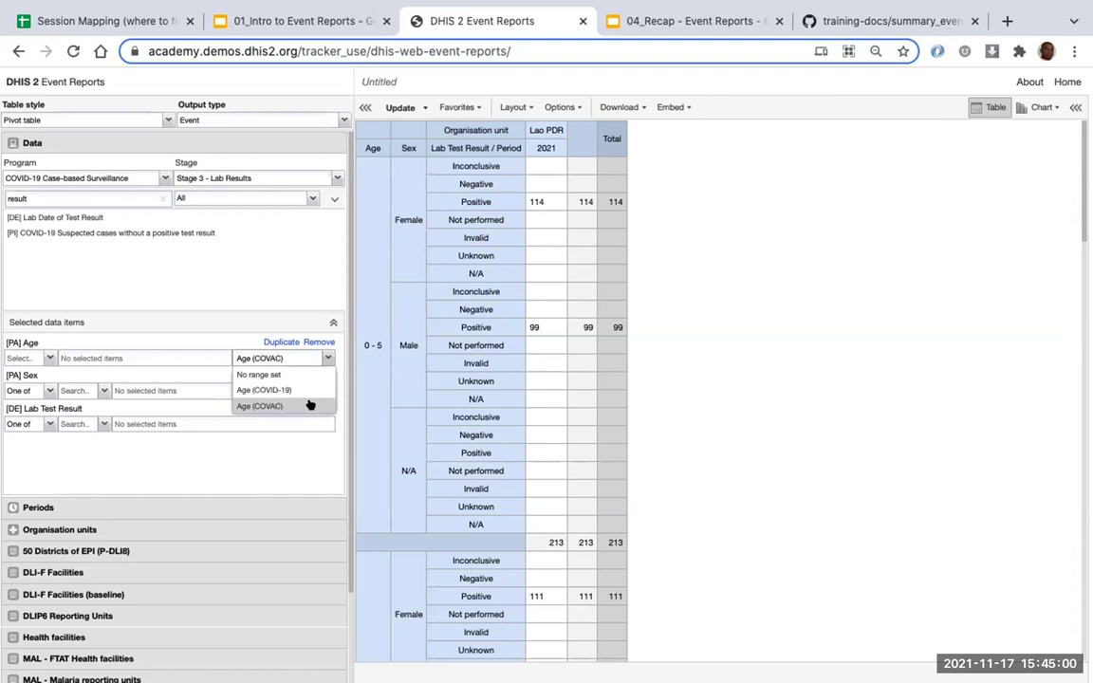
scroll(410, 517, down, 6)
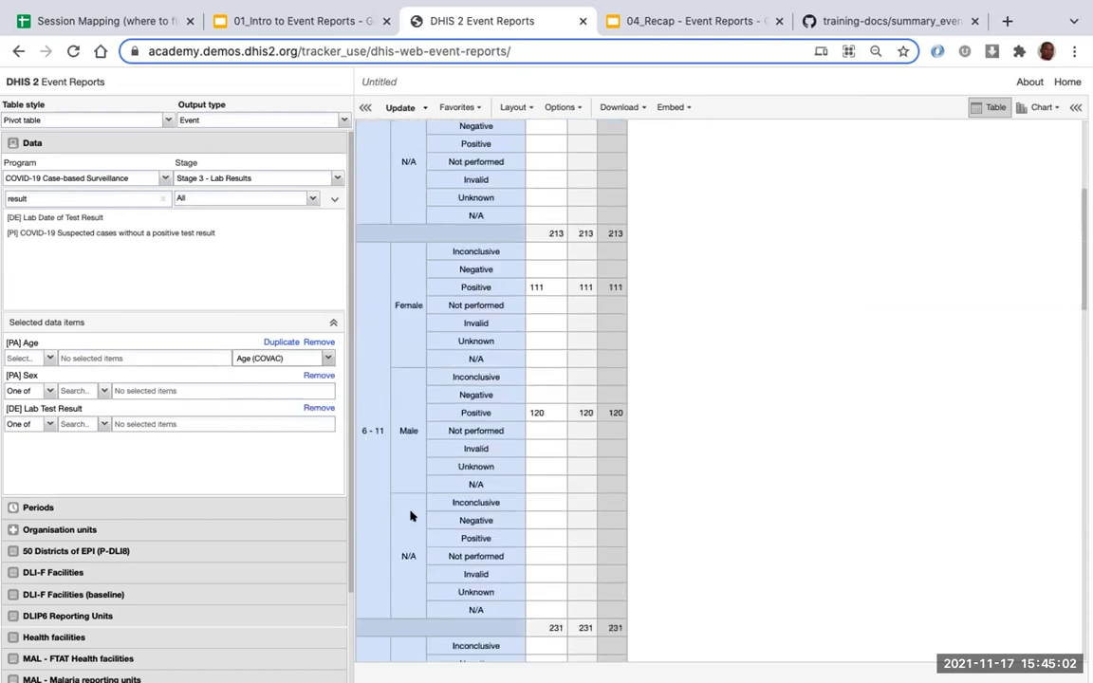
scroll(402, 528, down, 6)
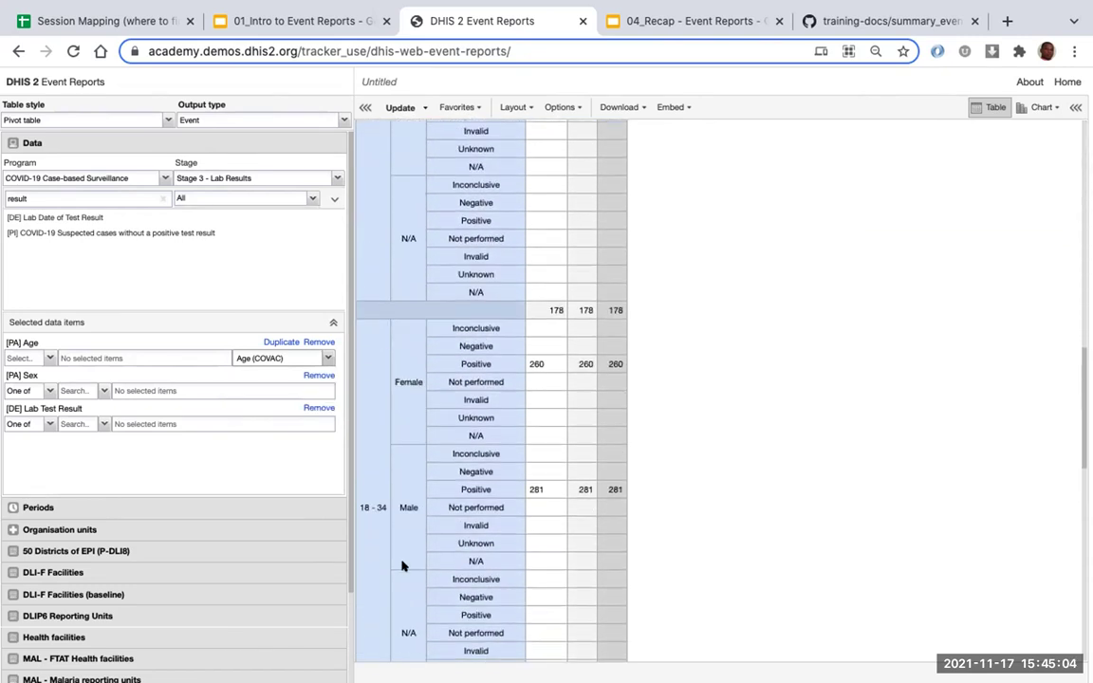
scroll(387, 467, up, 12)
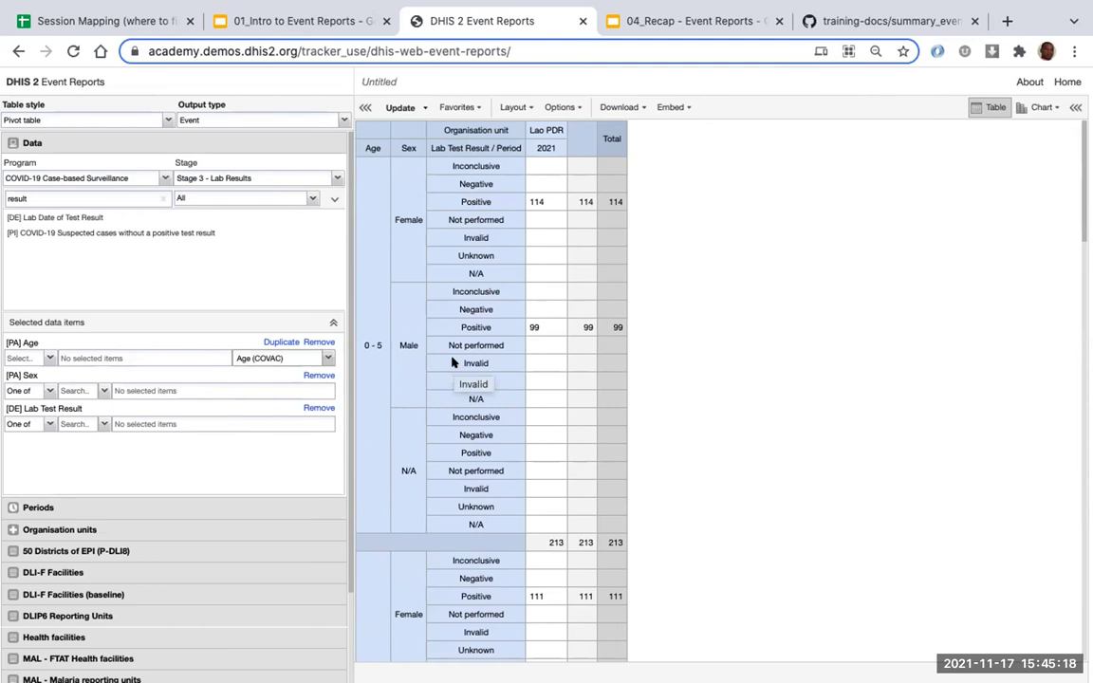
Restrict the Lab Test Result data element to Positive and update the table.
click(97, 424)
click(23, 401)
click(83, 424)
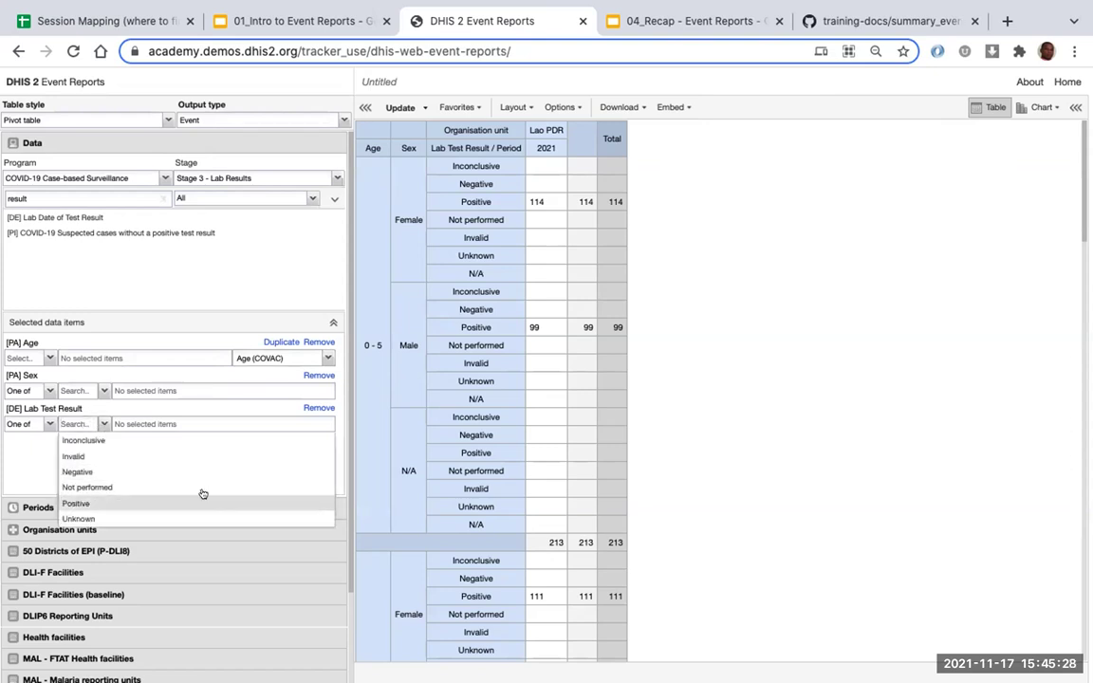
click(90, 504)
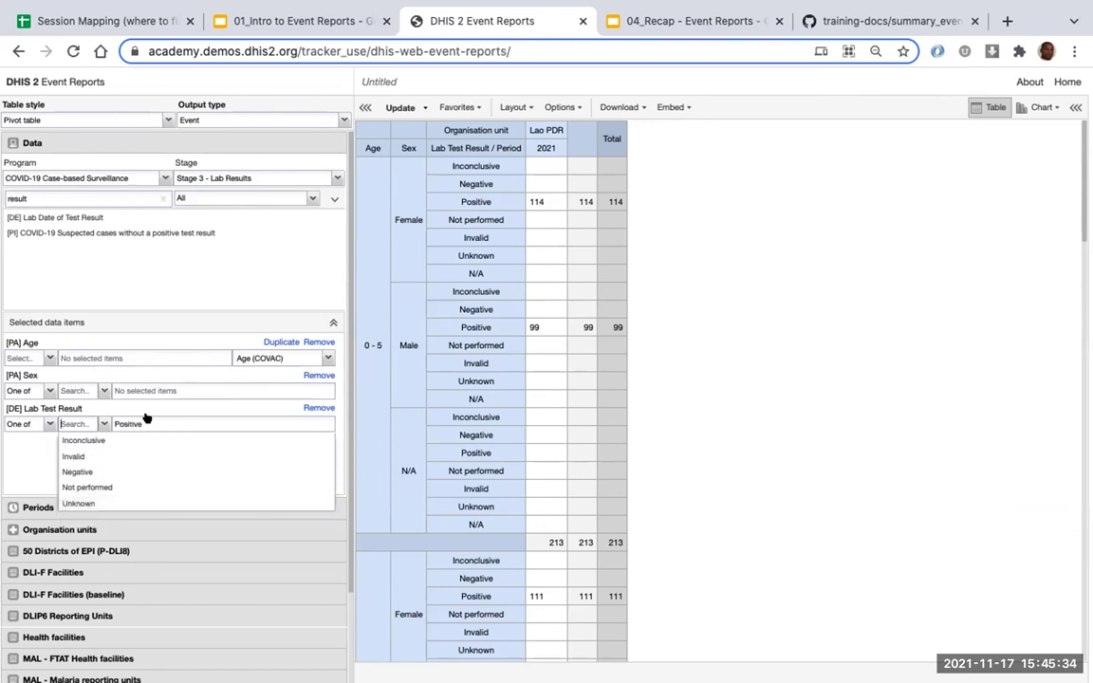
click(397, 107)
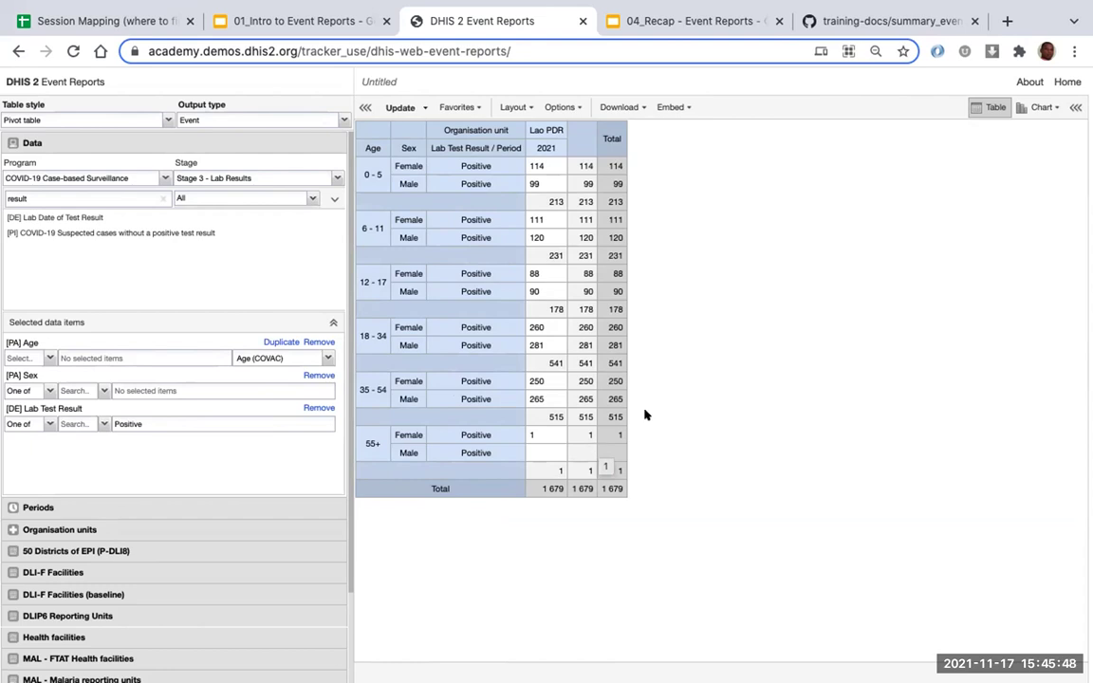
Try adding Negative to the Lab Test Result filter, and return the updated table to Positive only.
click(98, 424)
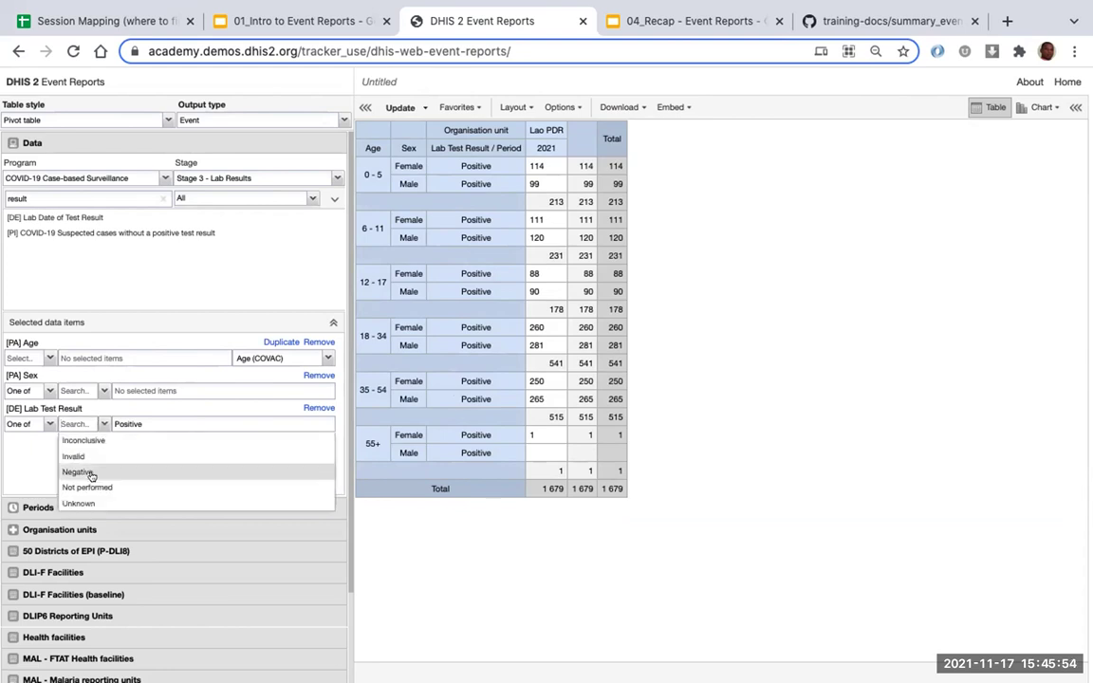
click(102, 472)
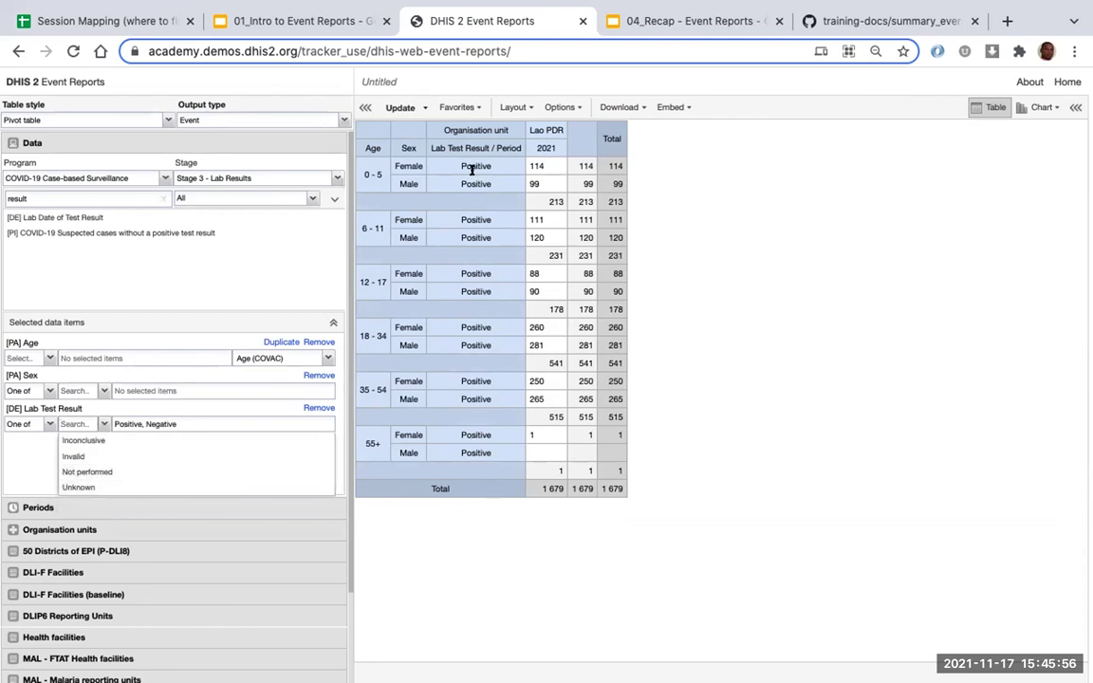
click(390, 108)
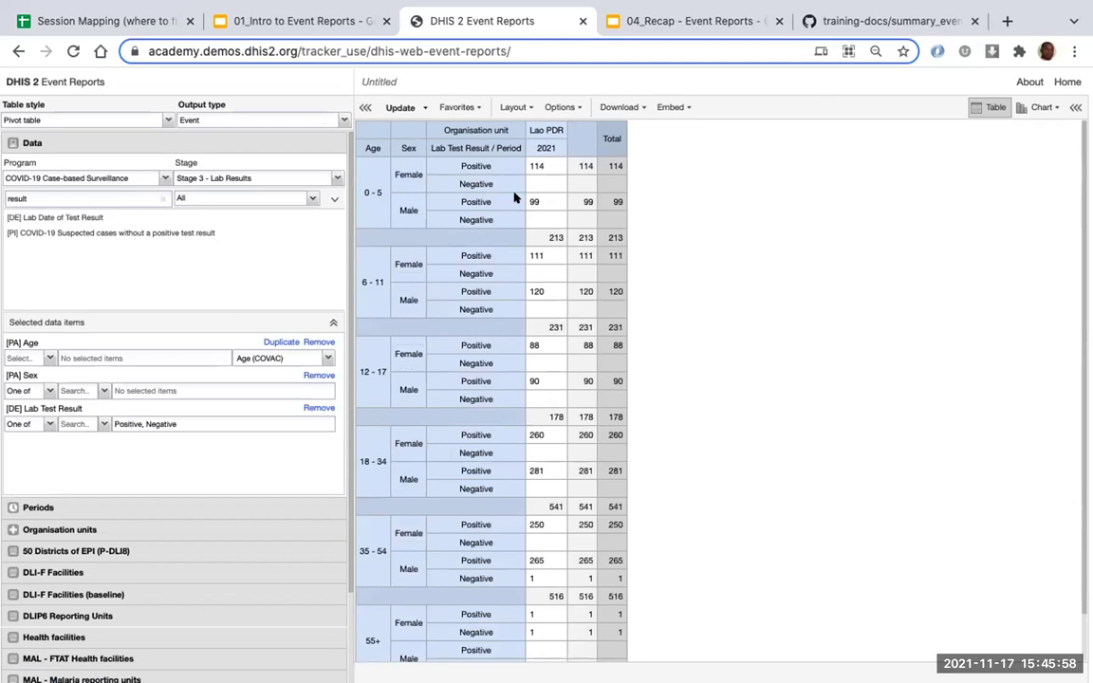
click(159, 424)
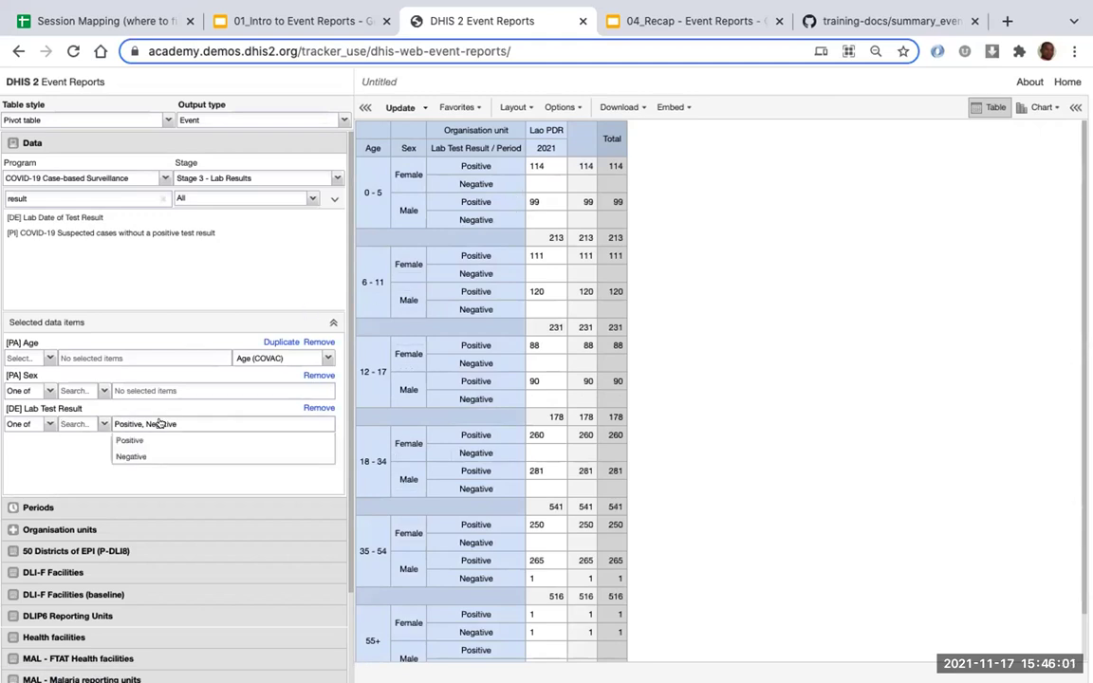
click(125, 457)
click(390, 109)
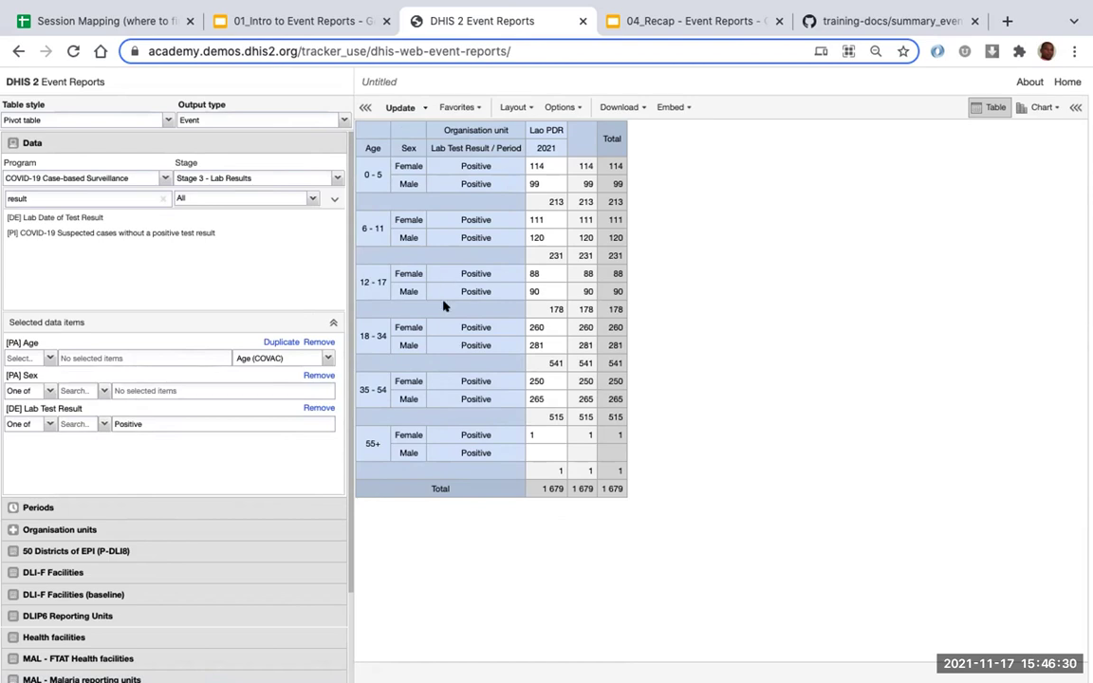
Move Sex and Lab Test Result to the column dimensions, with Lab Test Result first and Sex last, and update the table.
click(503, 107)
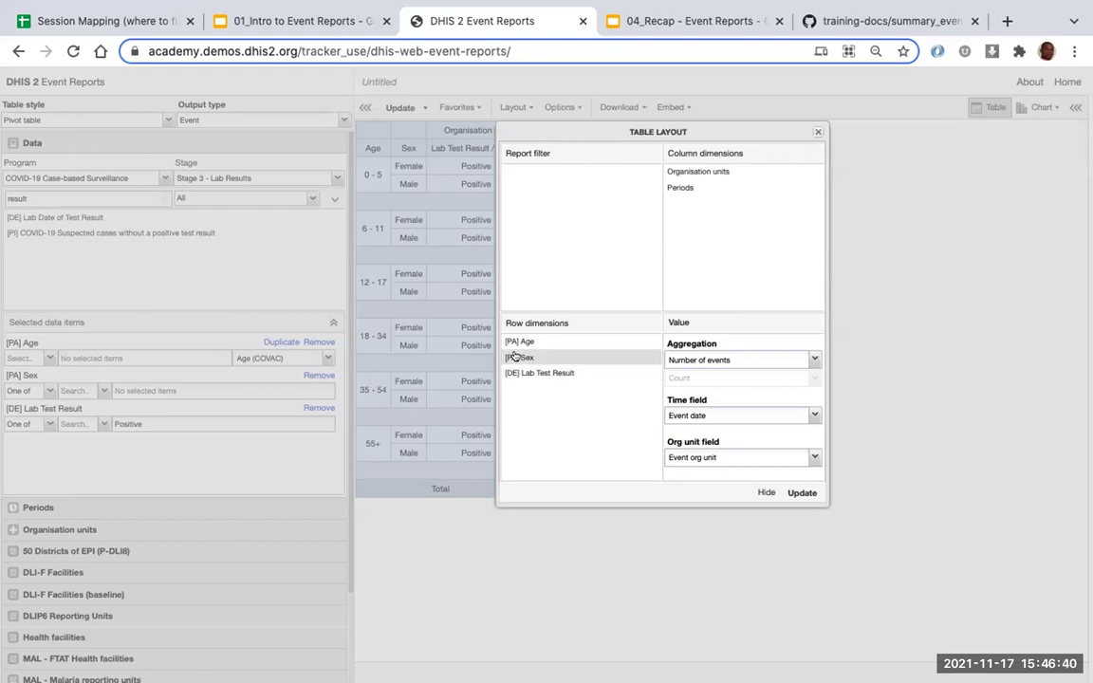
drag(520, 356, 686, 196)
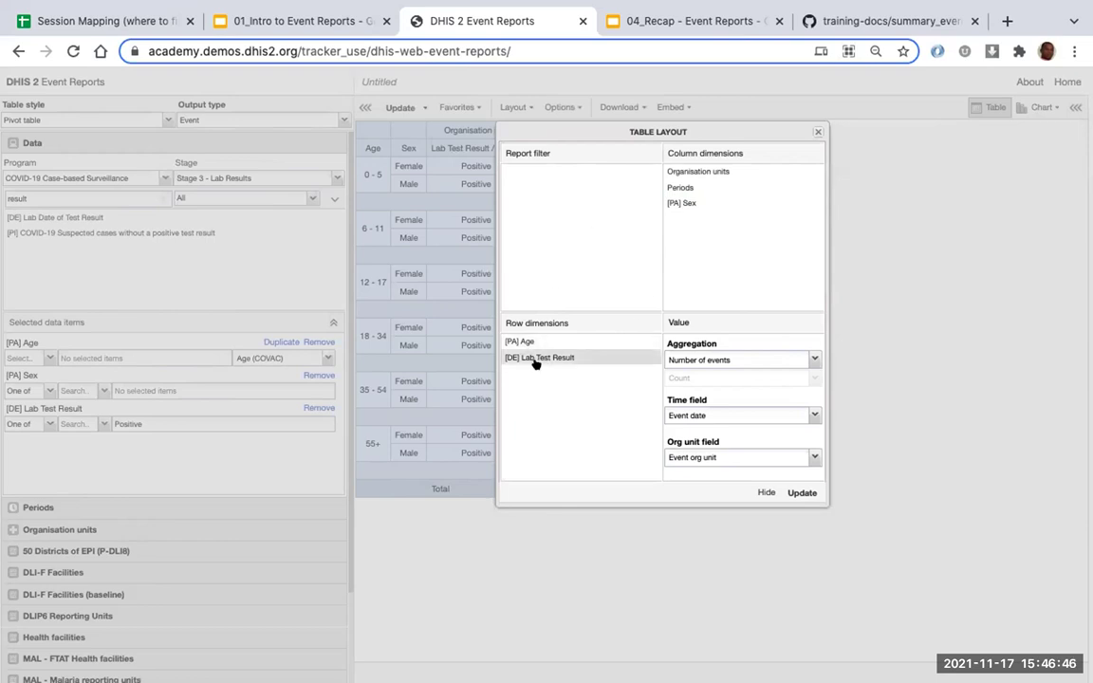
drag(534, 358, 691, 171)
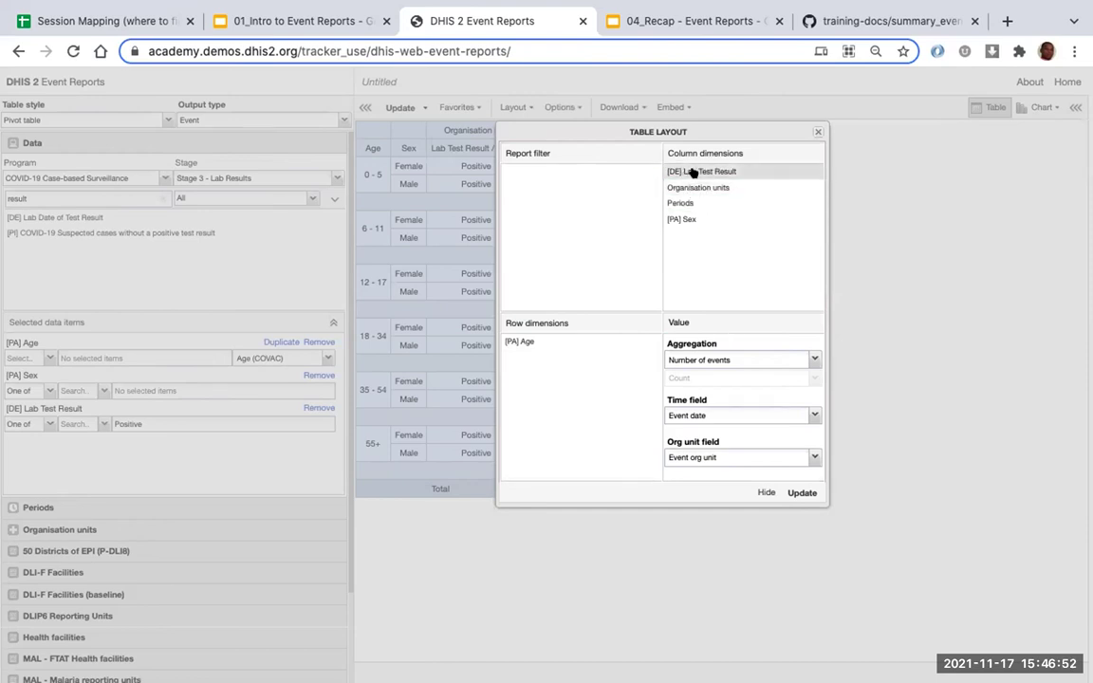
click(800, 493)
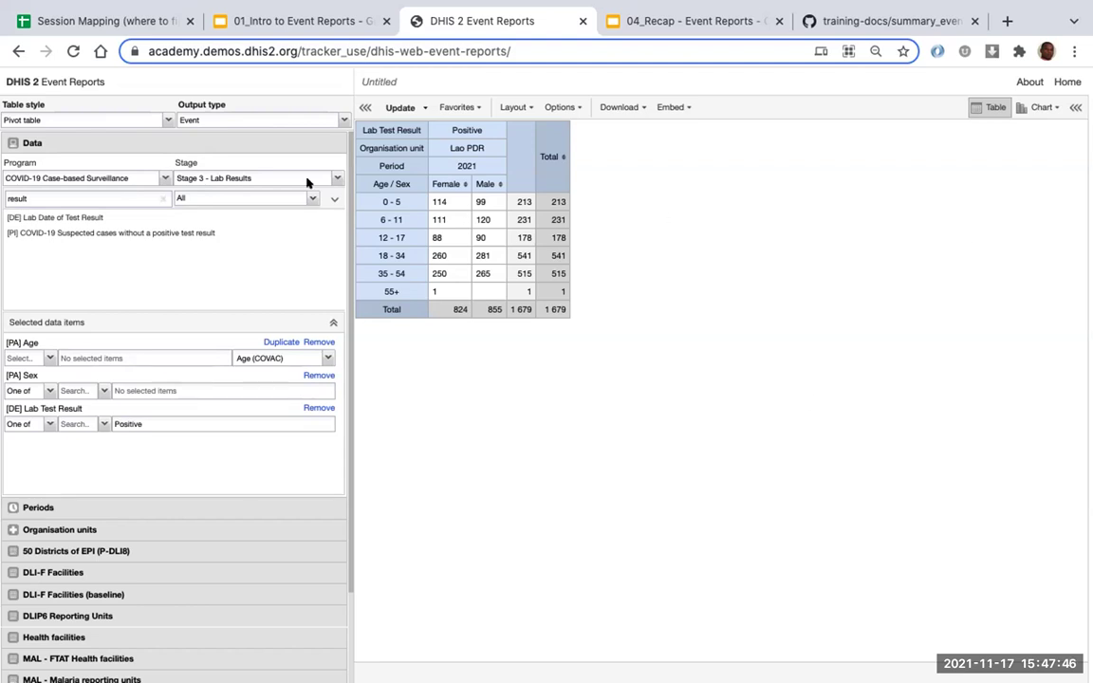
Remove Age from the selected data items, find it again by filtering for "age", re-add it and update the table.
click(163, 198)
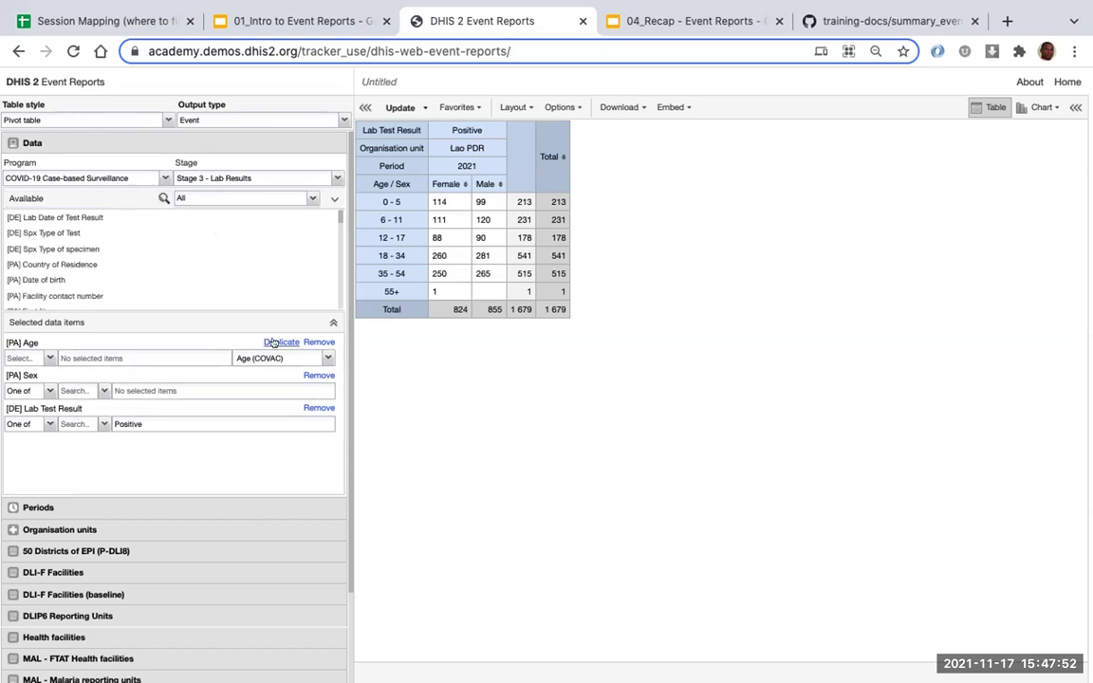
click(319, 342)
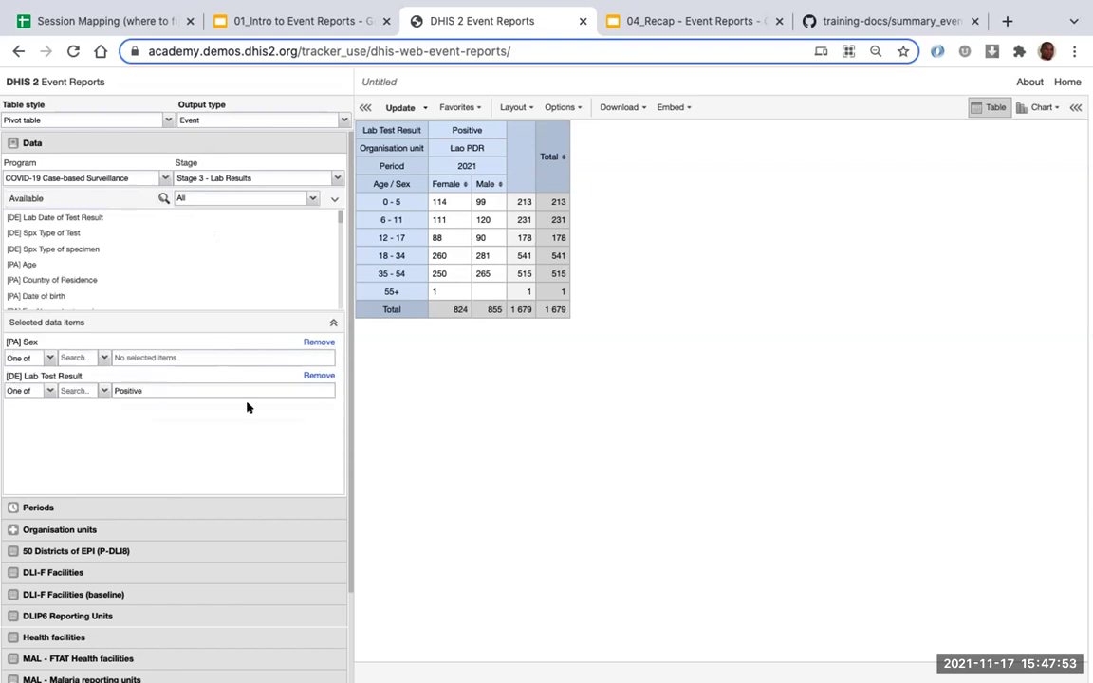
click(160, 199)
text(age)
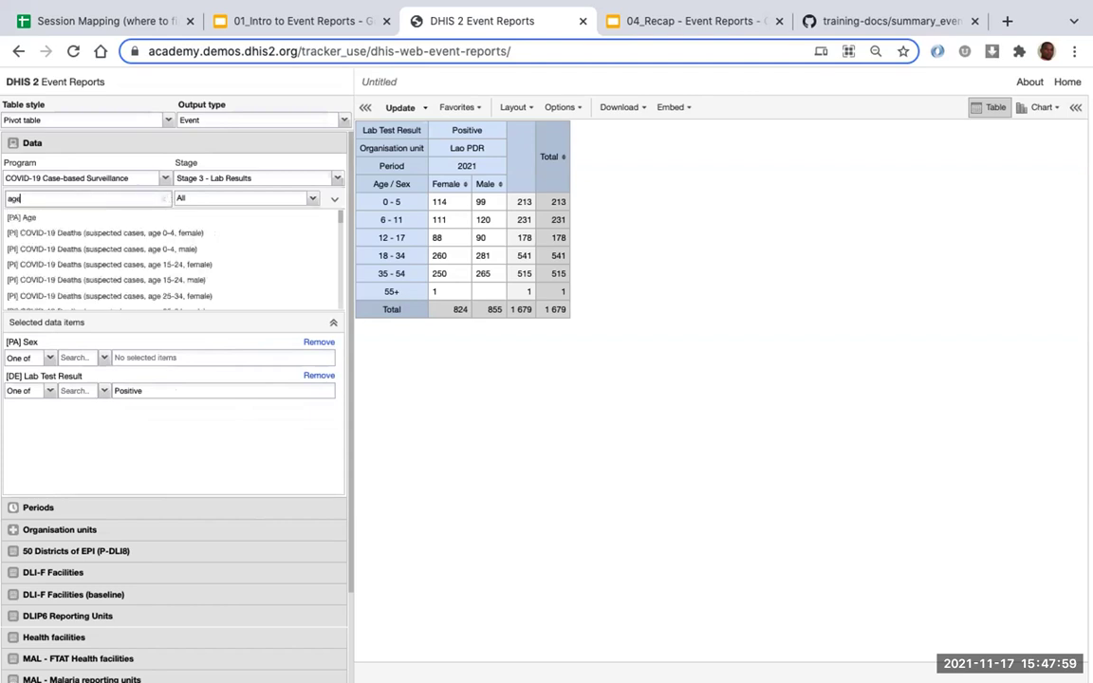
click(14, 217)
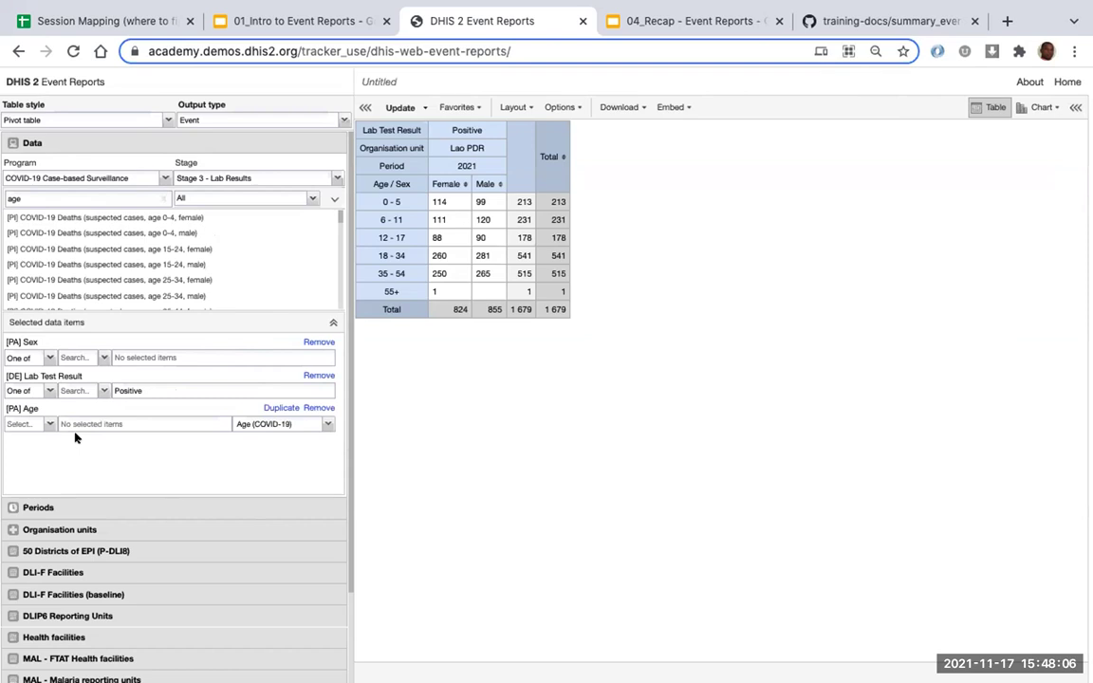
click(394, 107)
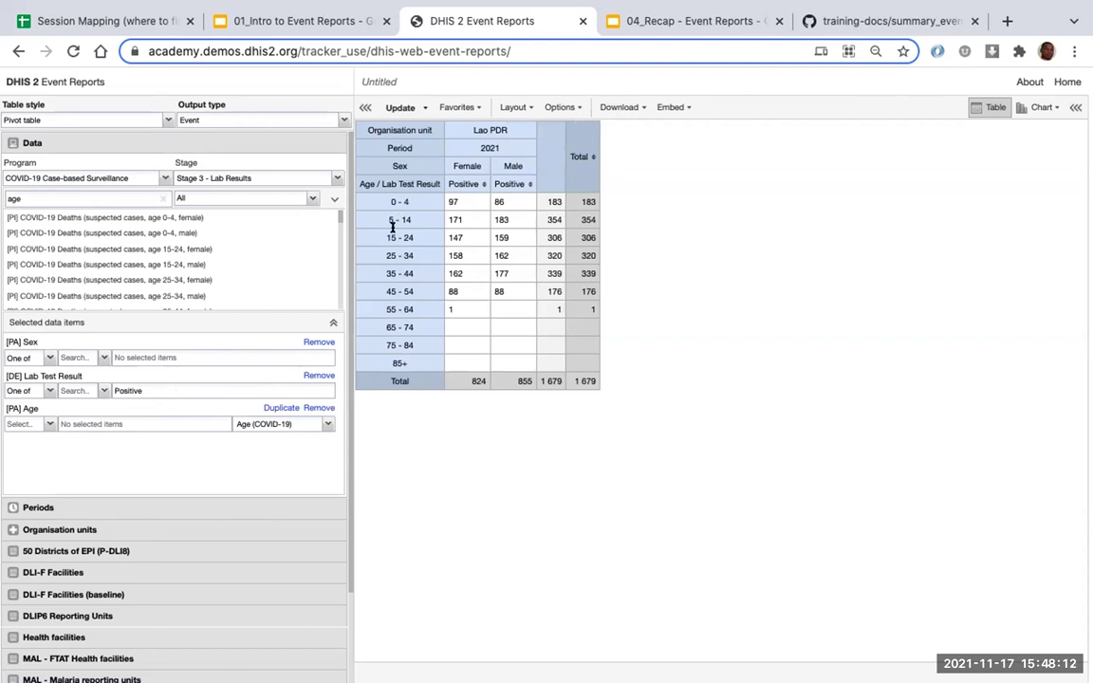
Switch the re-added Age attribute to the Age (COVAC) range set and refresh the pivot table.
click(314, 424)
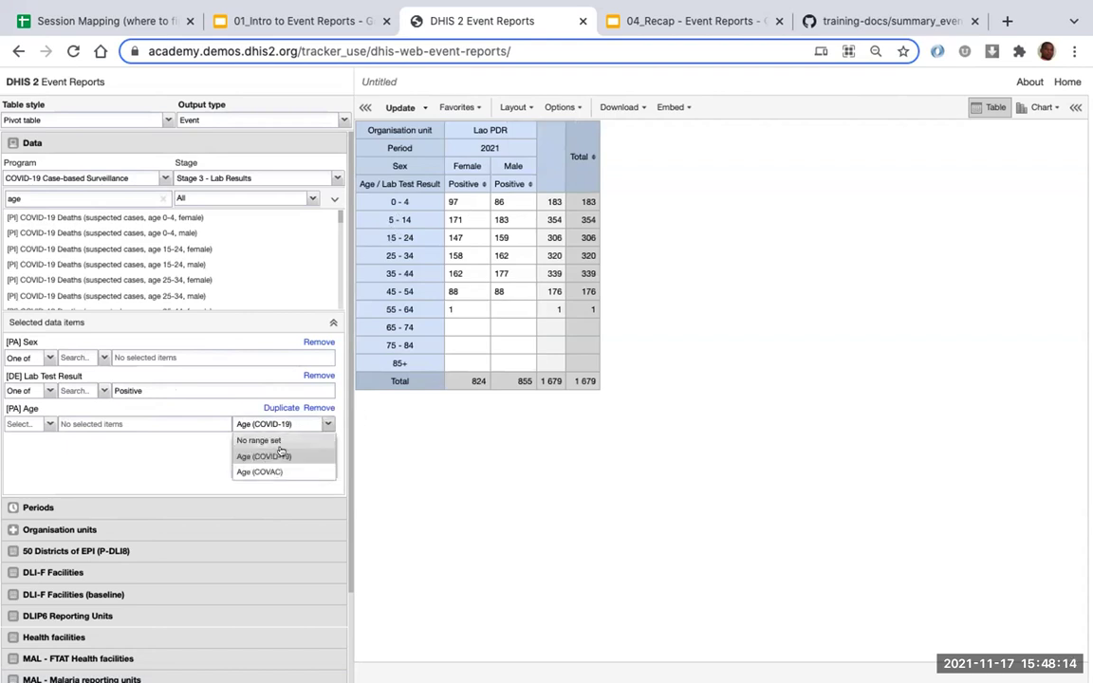
click(259, 471)
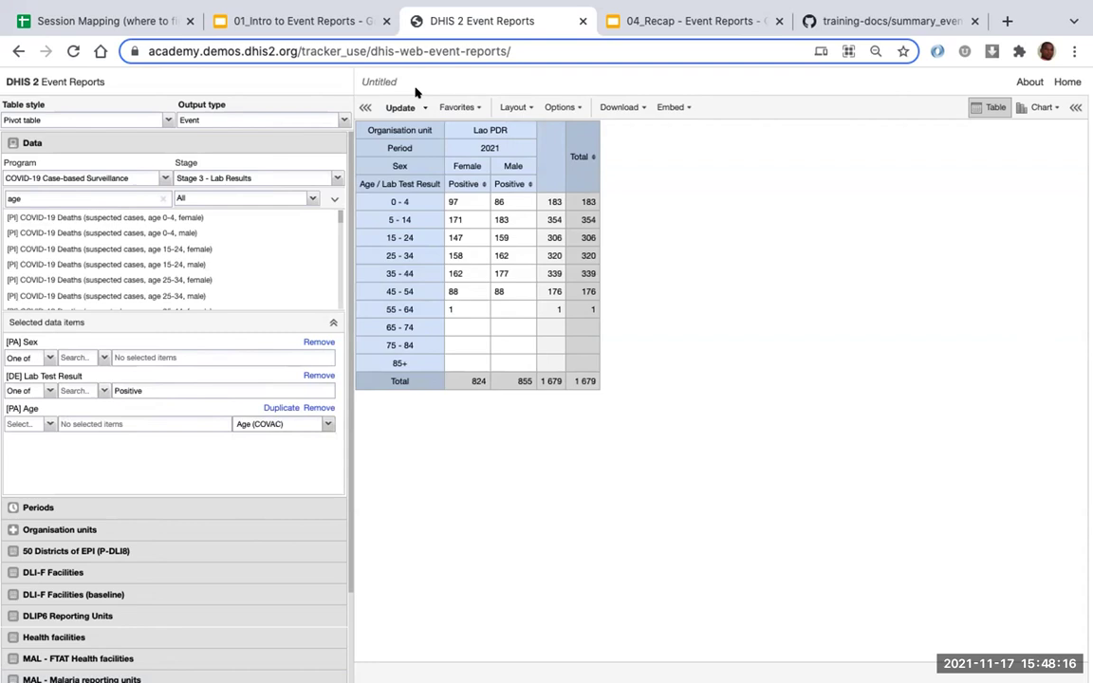
click(395, 108)
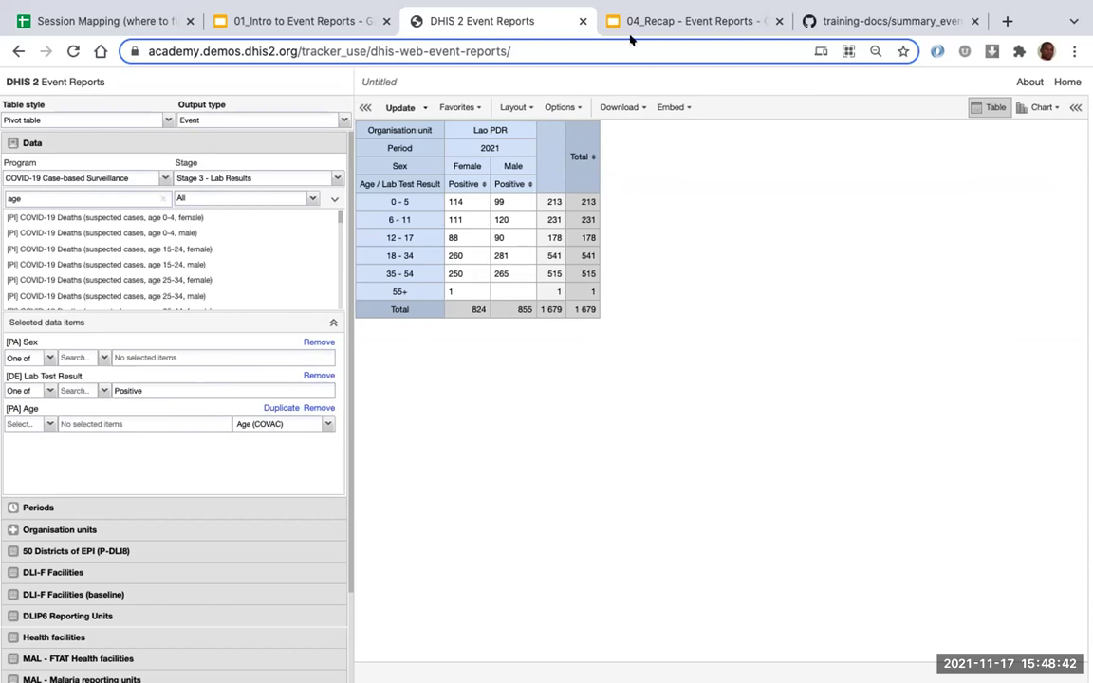
Save the report as a favorite named "C19 Surv - Positive cases this year".
click(448, 107)
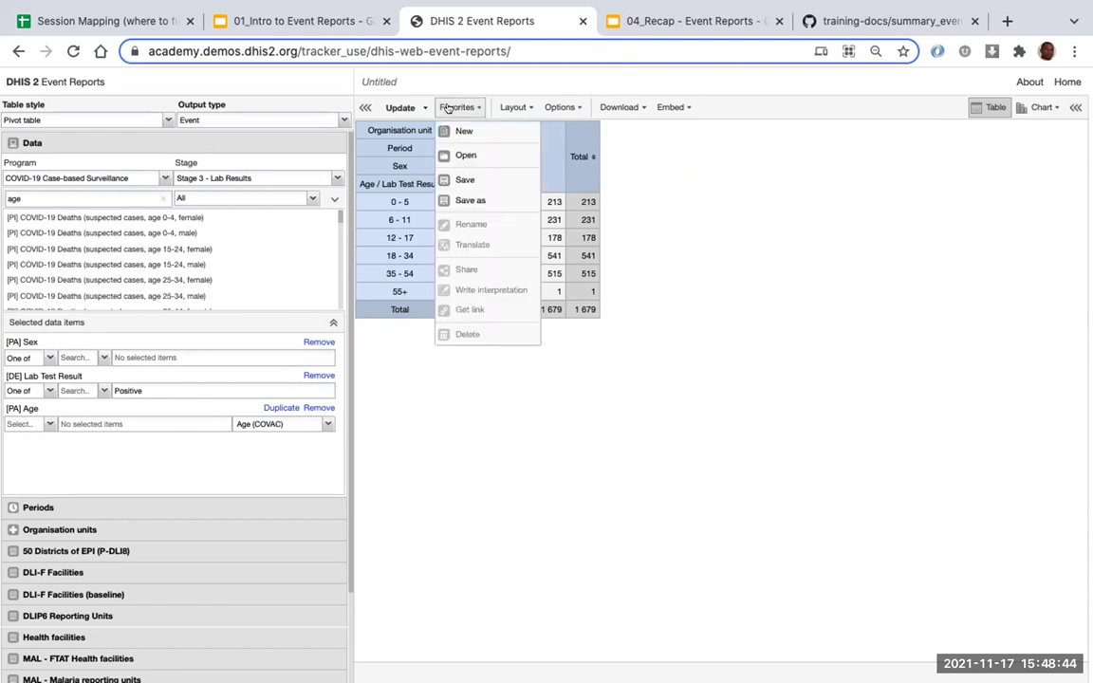
click(464, 180)
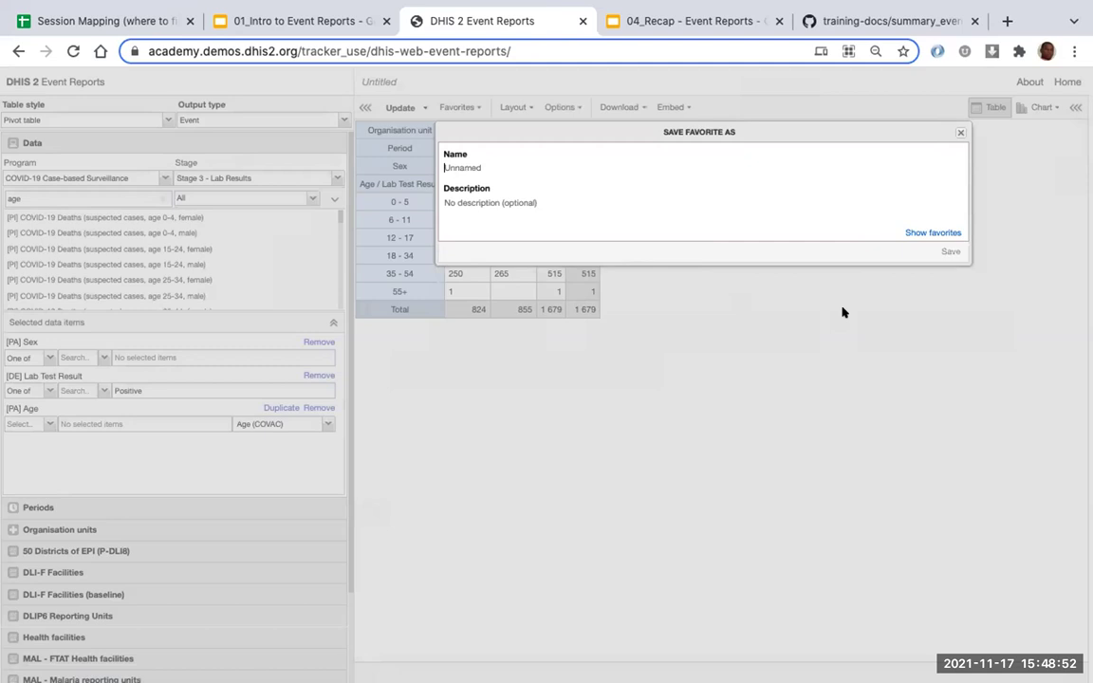
text(C19 Surv - Positive ca)
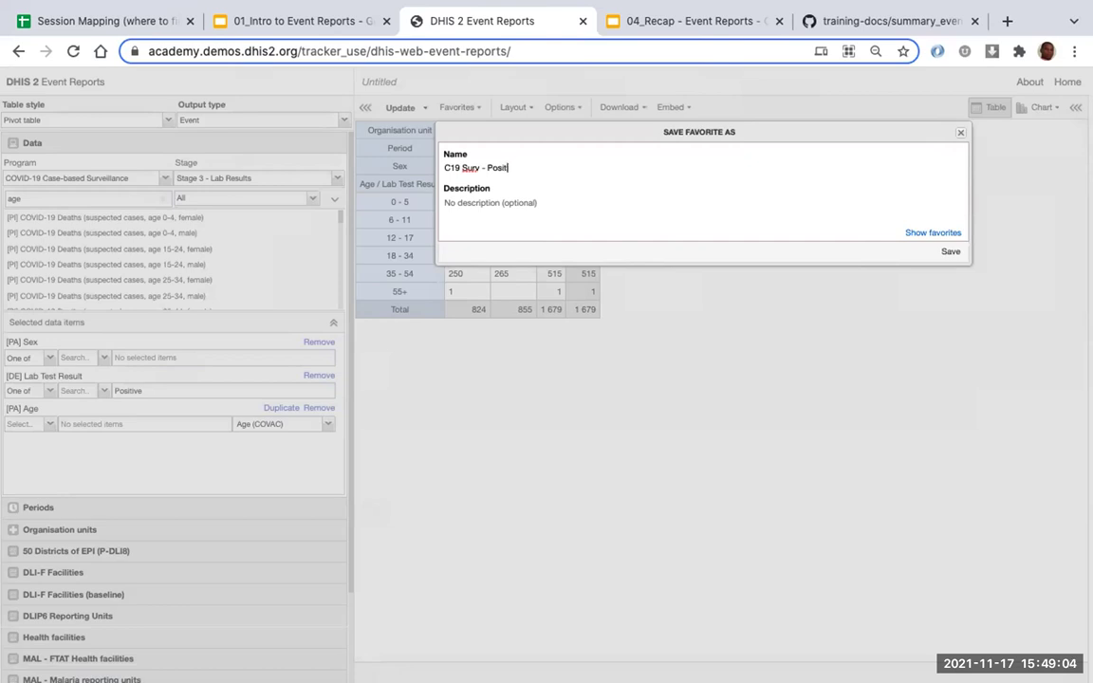
text(ses this year)
click(949, 252)
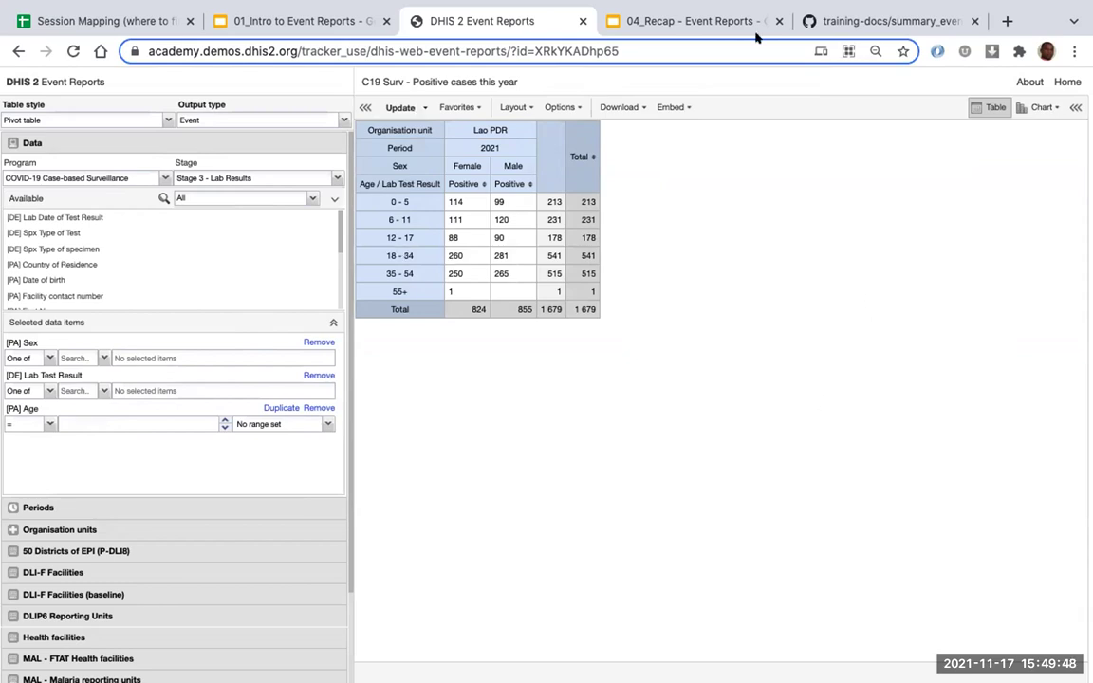
Start a blank report, open the favorite "COVAC - 1st Dose by Sex and Vaccine Type (List)" and show its dimension settings.
click(458, 108)
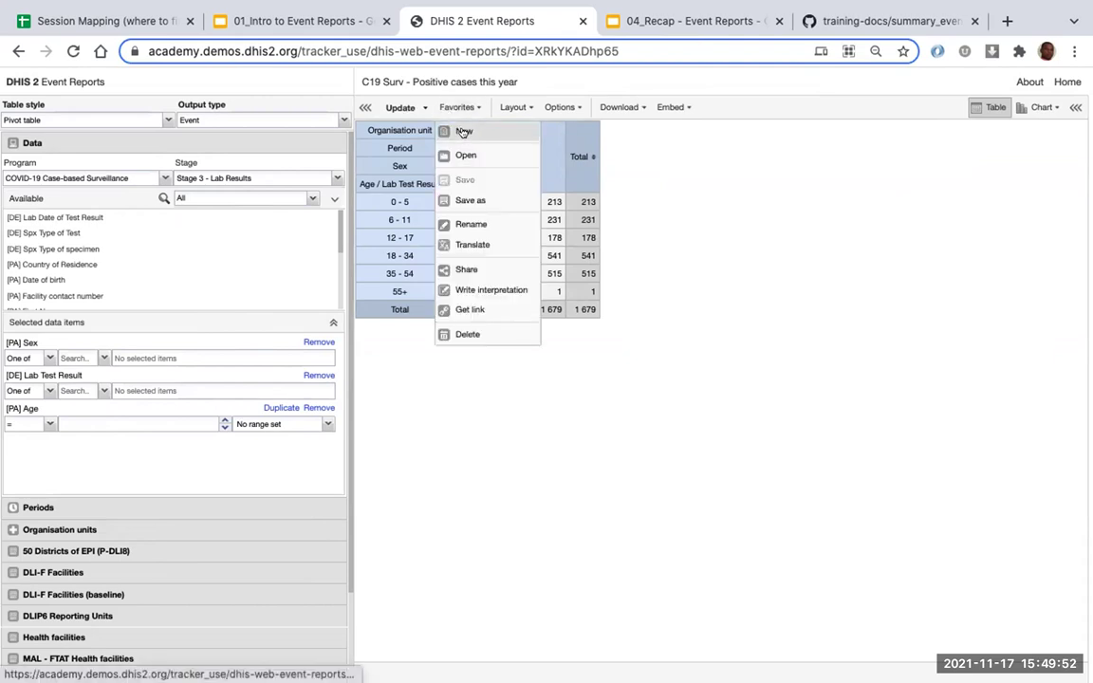
click(464, 134)
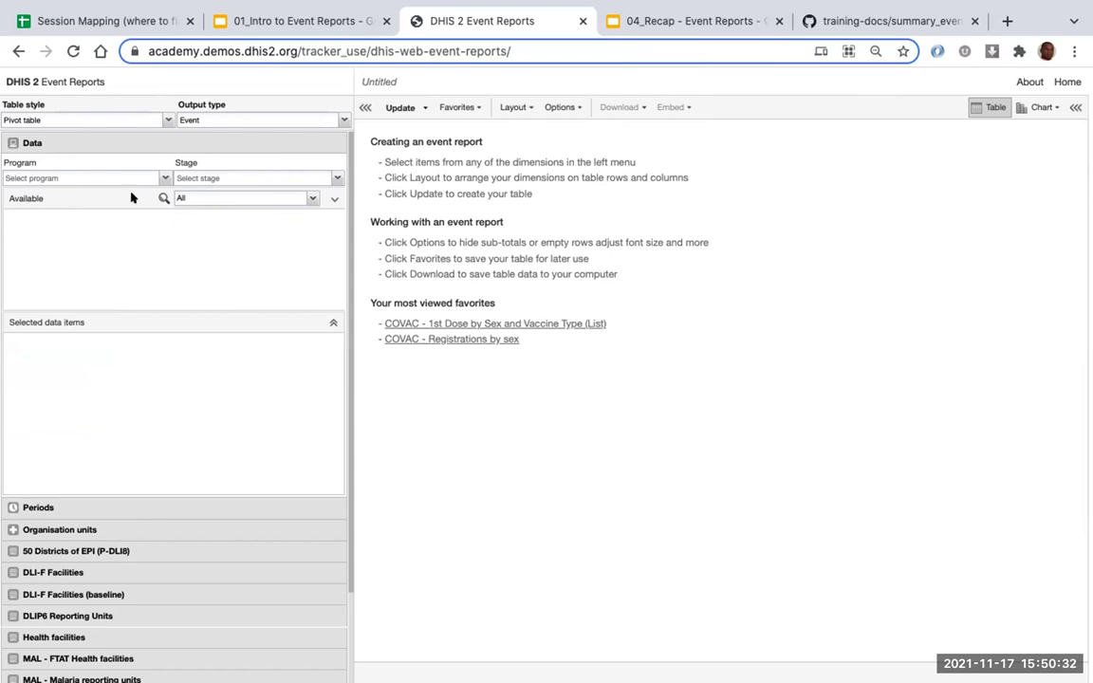
click(449, 107)
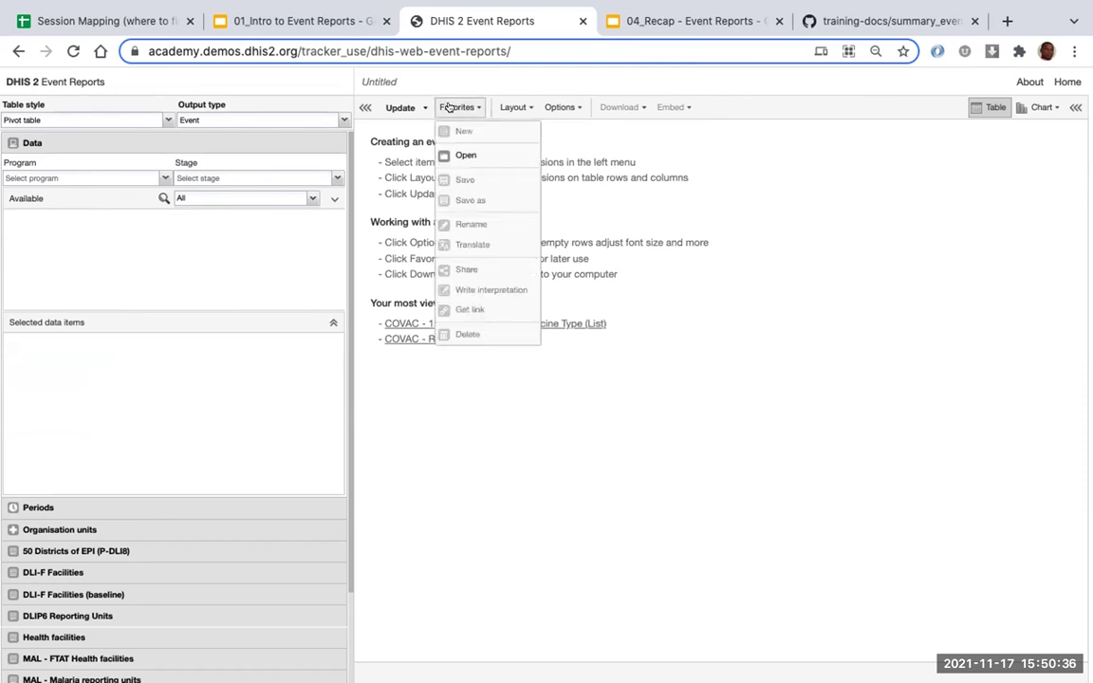
click(458, 155)
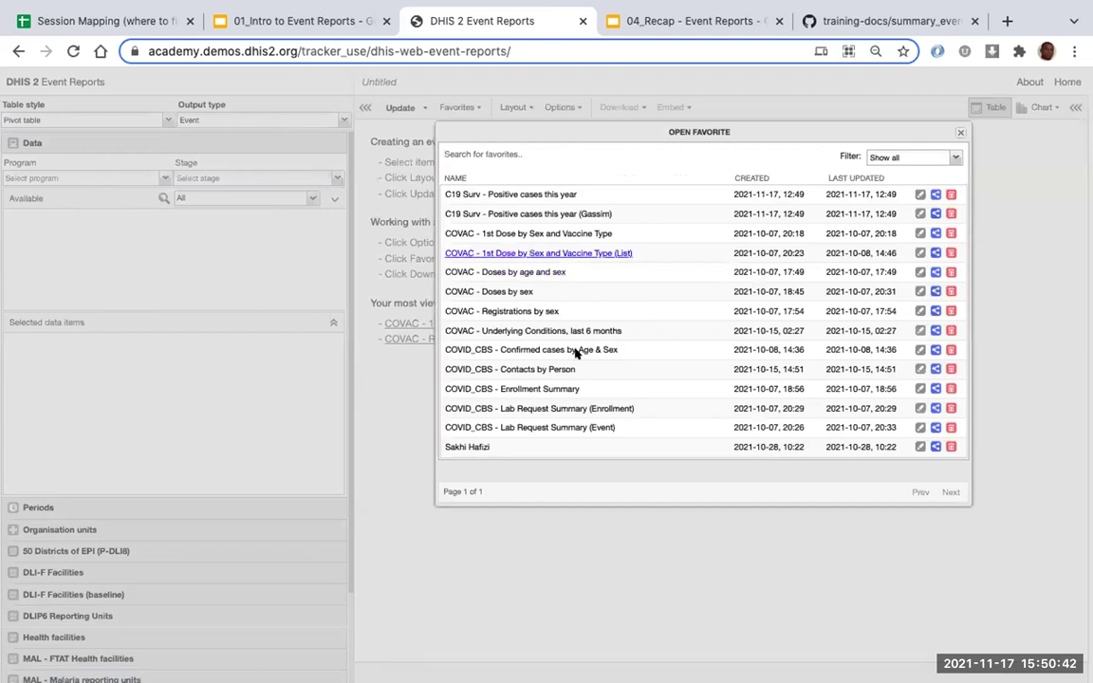
click(518, 313)
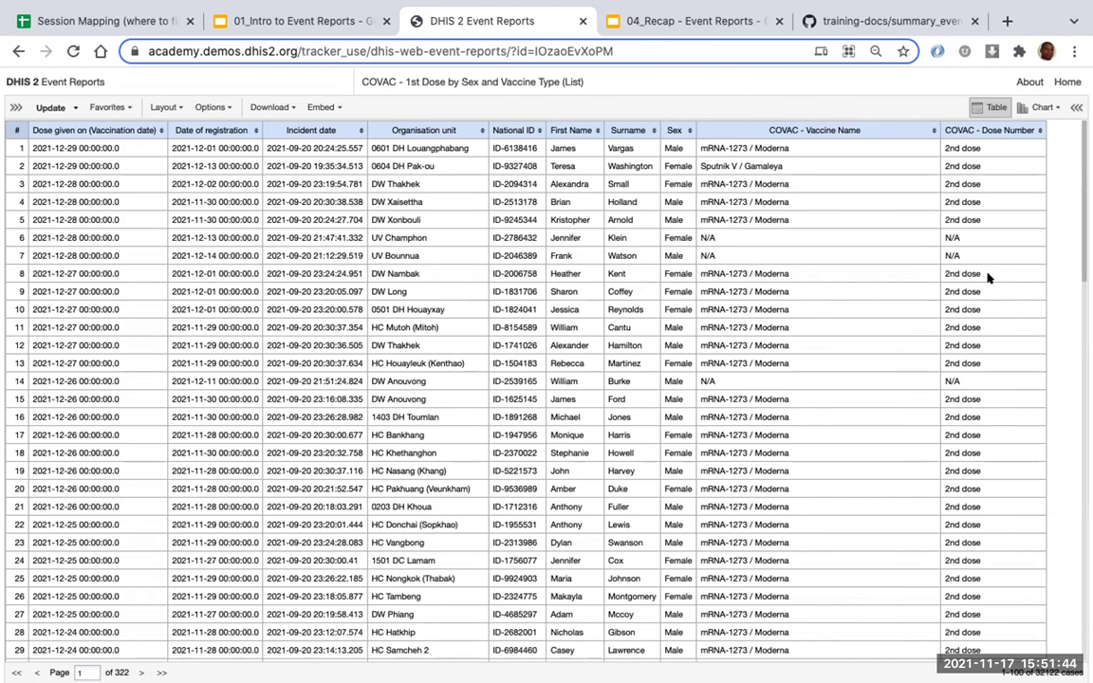
click(13, 107)
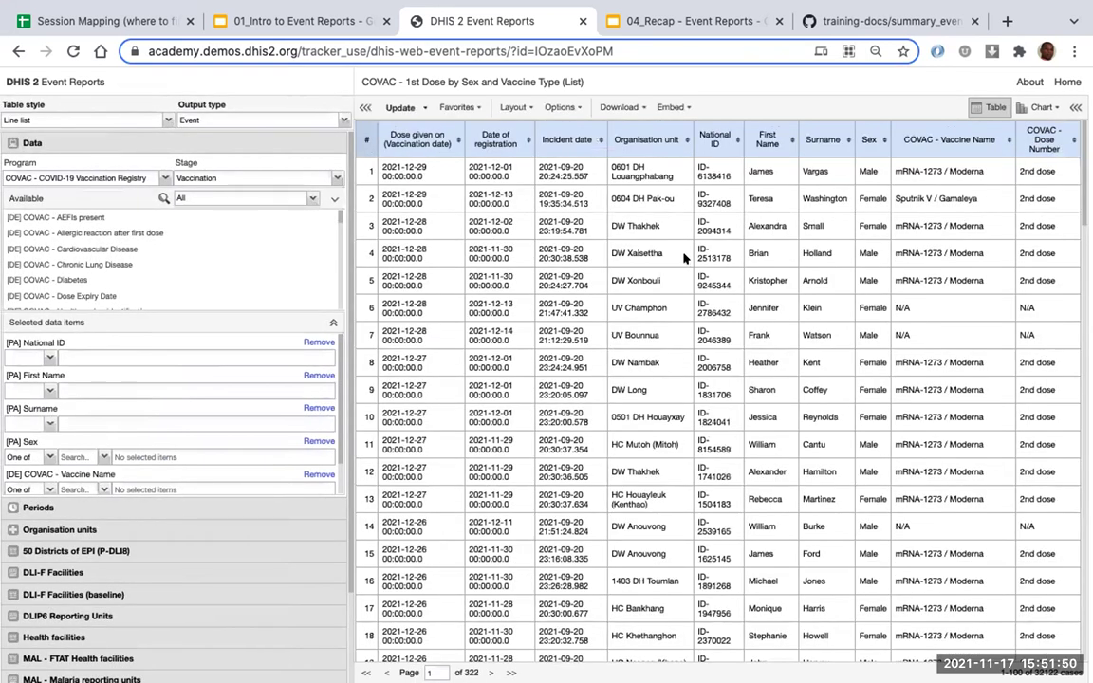
Start a new report with the Line list table style and the COVAC - COVID-19 Vaccination Registry program.
click(448, 108)
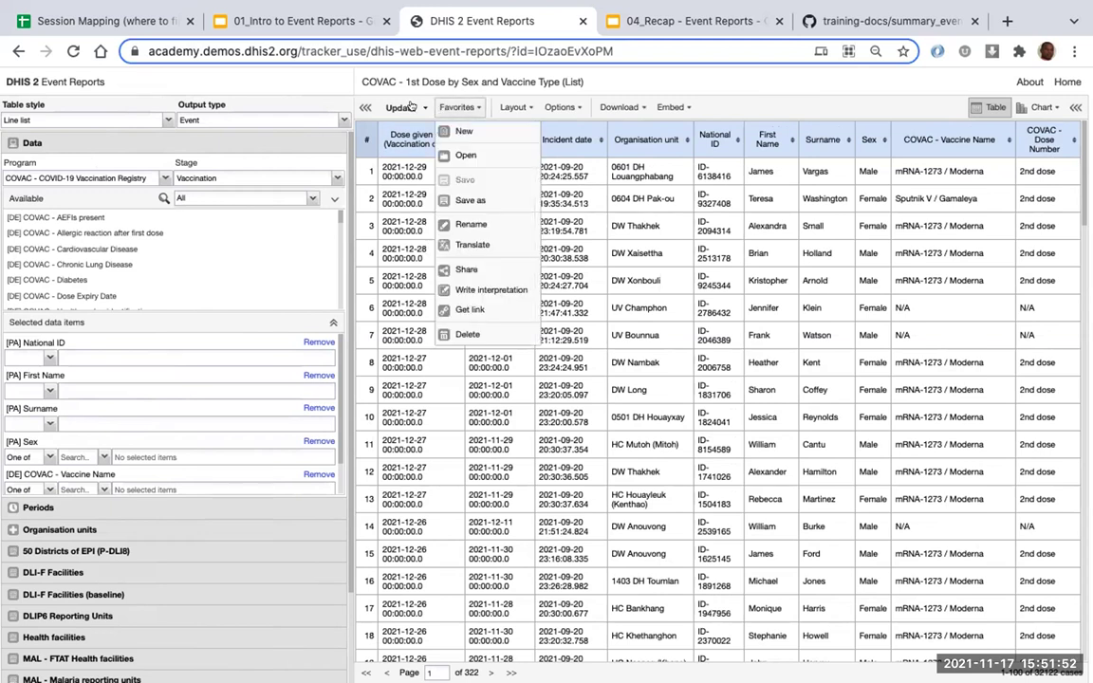
click(454, 133)
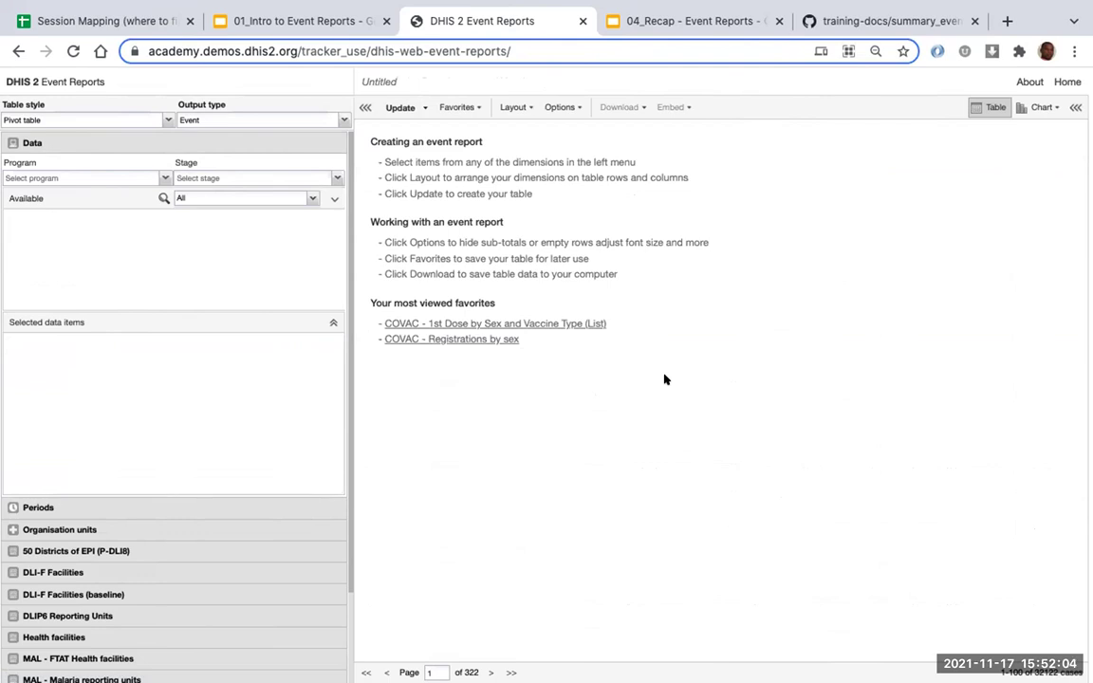
click(149, 120)
click(48, 150)
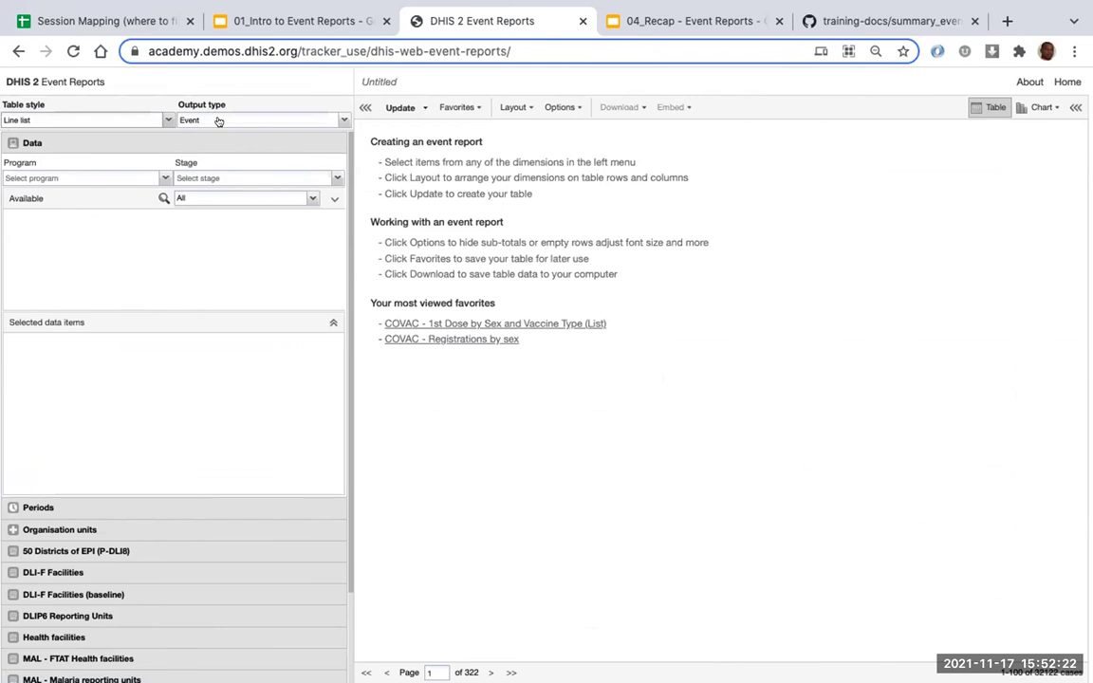
click(165, 179)
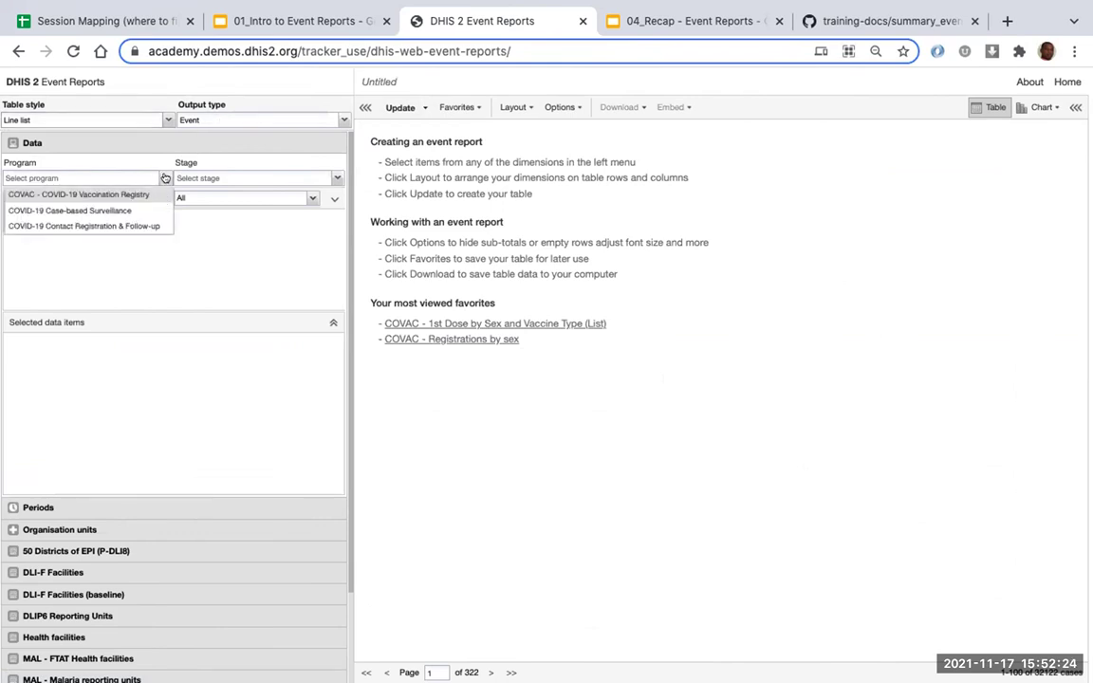
click(83, 194)
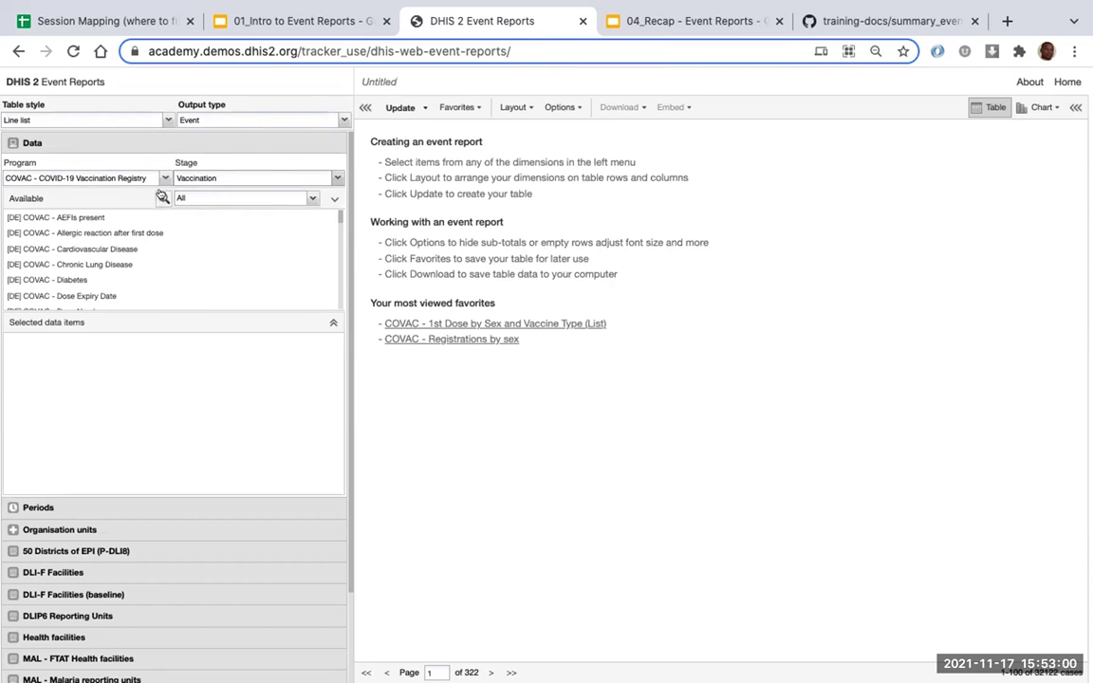
Filter the available data items for "name" and add First Name and Surname to the selection.
click(162, 197)
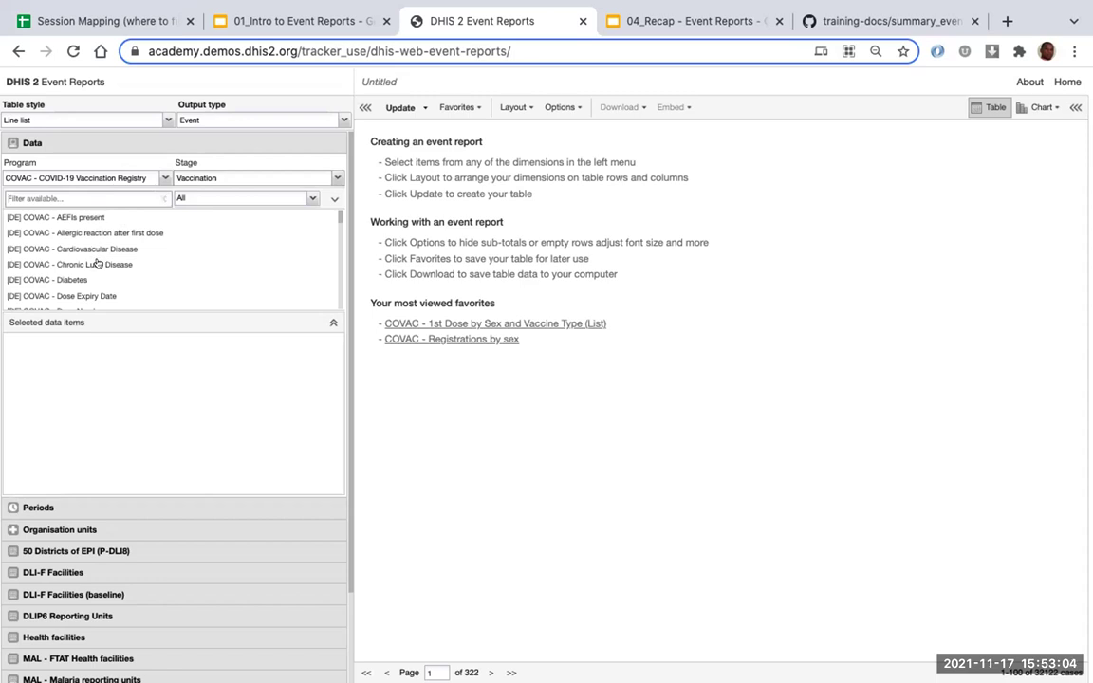
text(name)
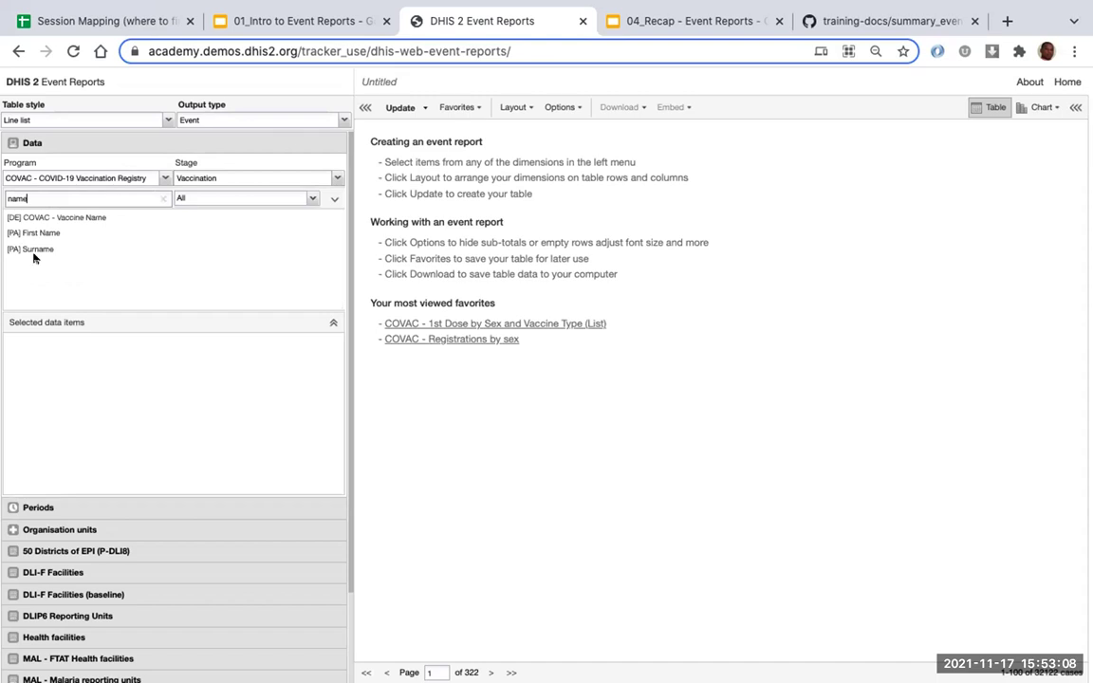
double_click(26, 232)
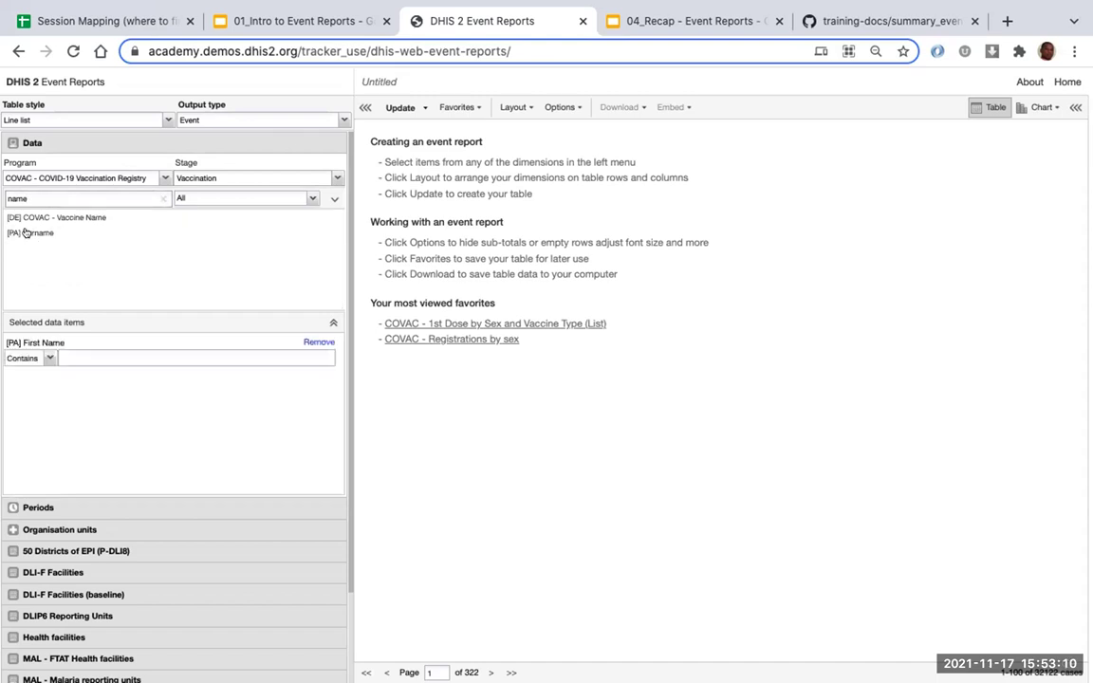
double_click(27, 232)
Add the National ID and Sex attributes to the selected data items, filtering for "nati" and "sex".
double_click(31, 198)
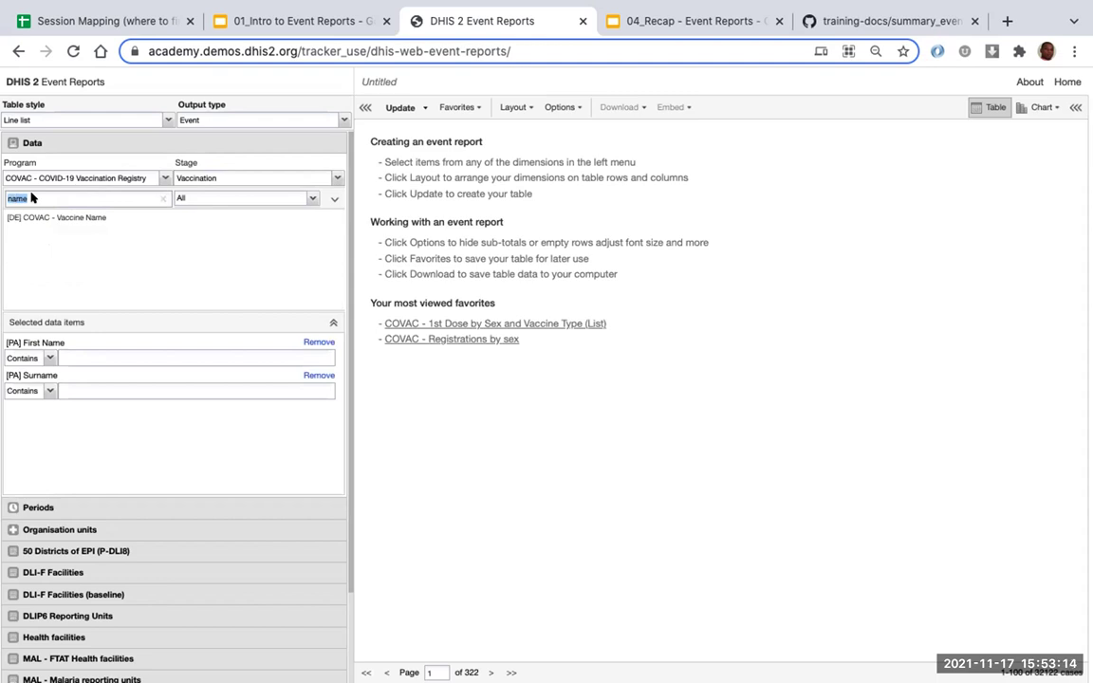
key(BackSpace)
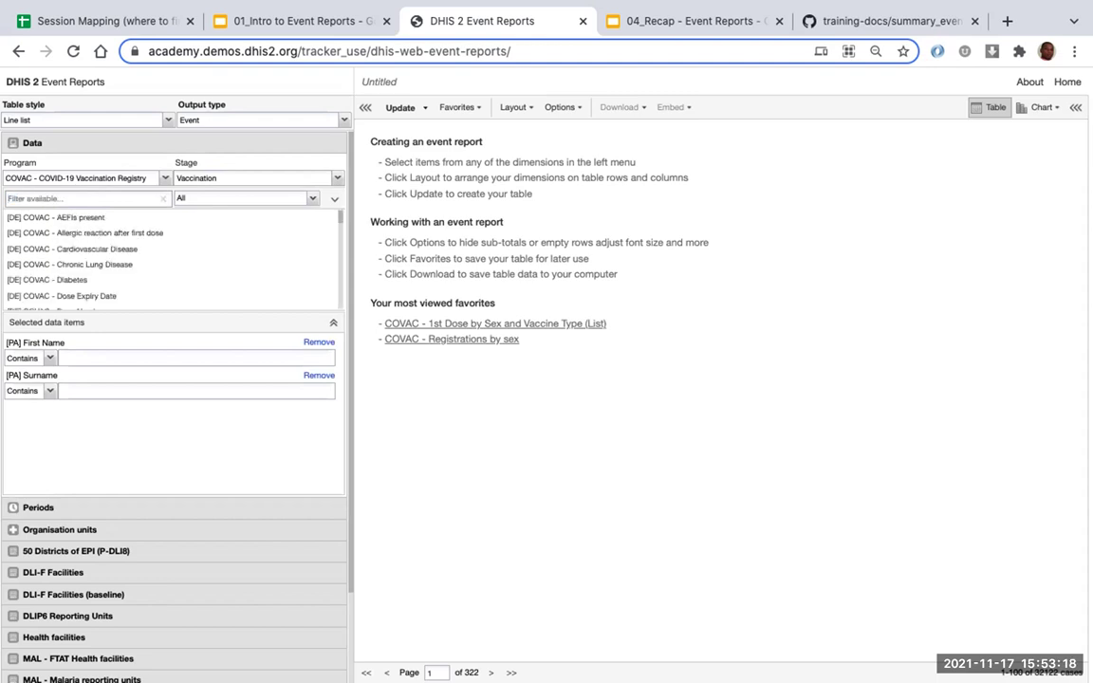
text(na)
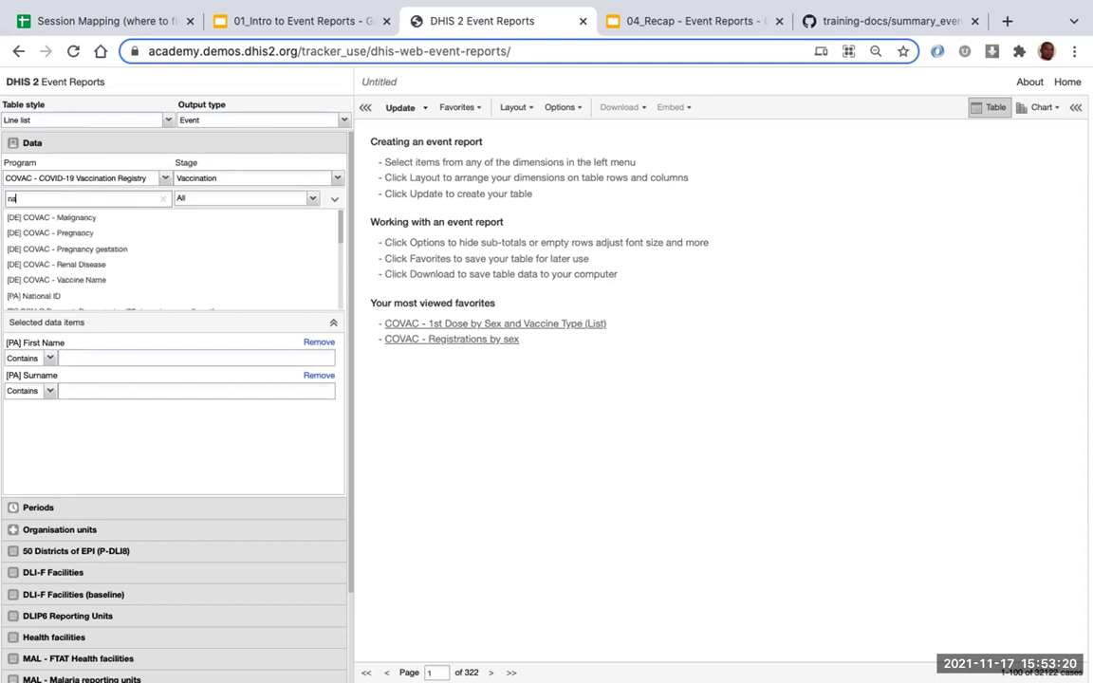
text(ti)
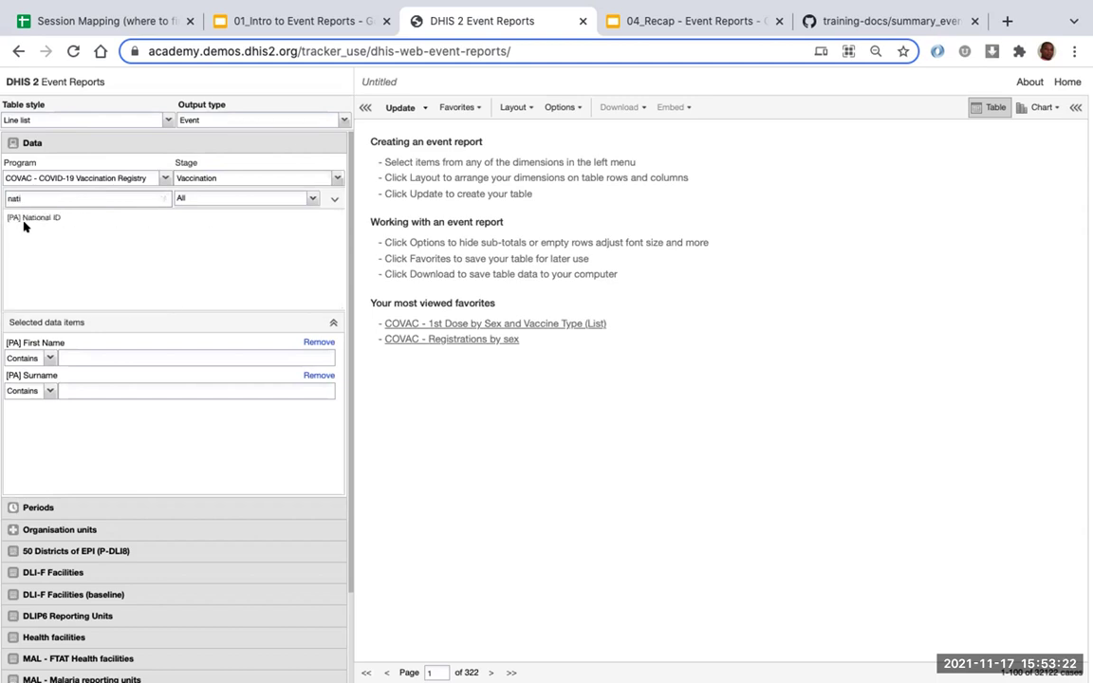
double_click(26, 220)
double_click(4, 198)
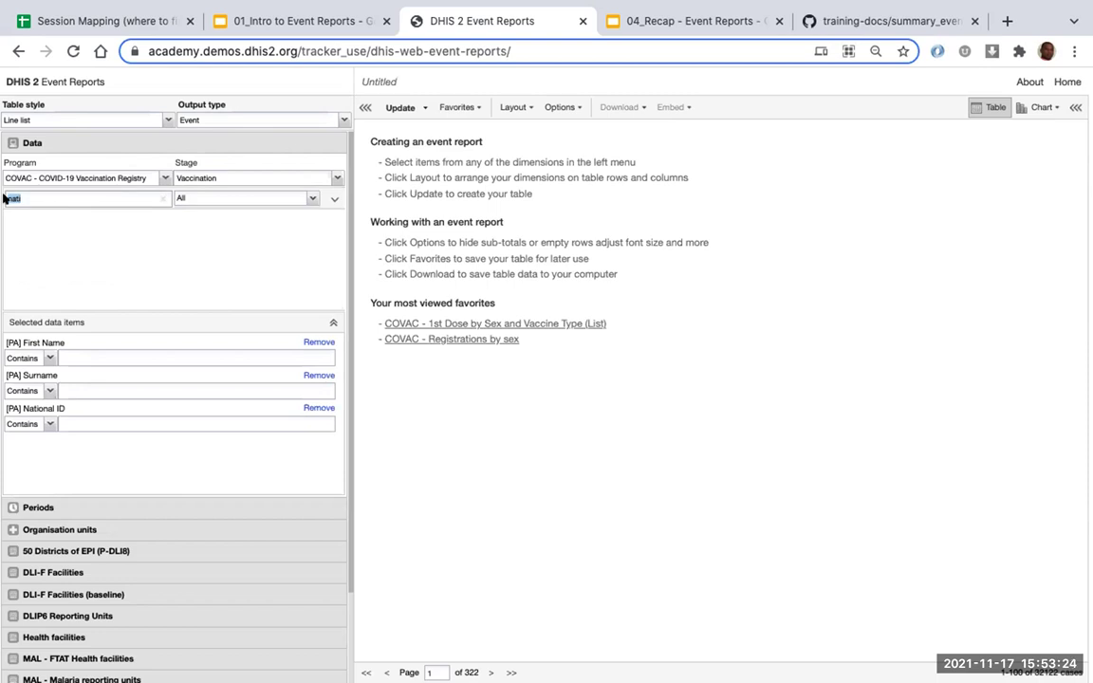
text(sex)
double_click(21, 217)
Add COVAC - Vaccine Name and COVAC - Dose Number to the selected data items, filtering for "vaccin" and "dose".
double_click(8, 197)
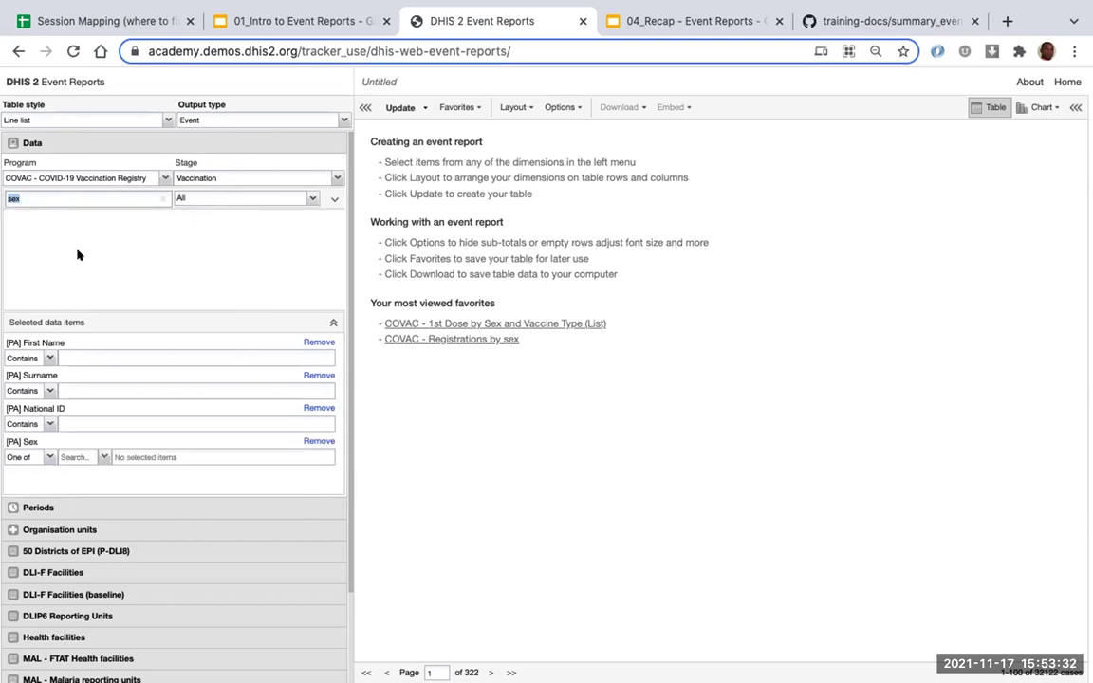
text(vaccin)
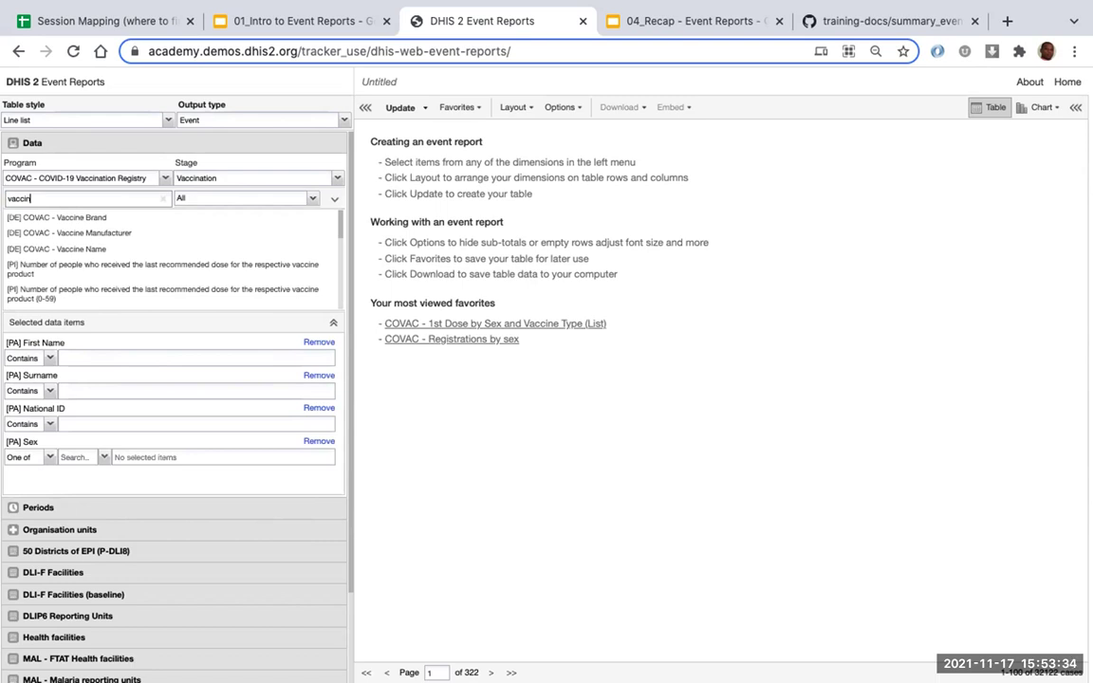
click(64, 248)
click(57, 198)
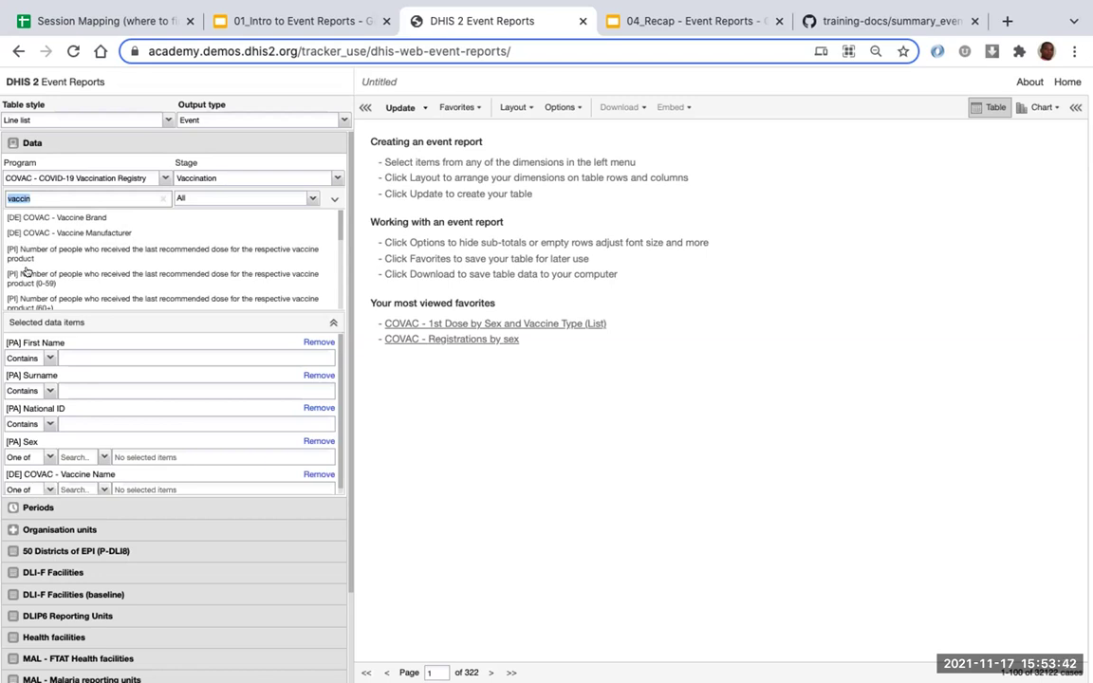
text(dose)
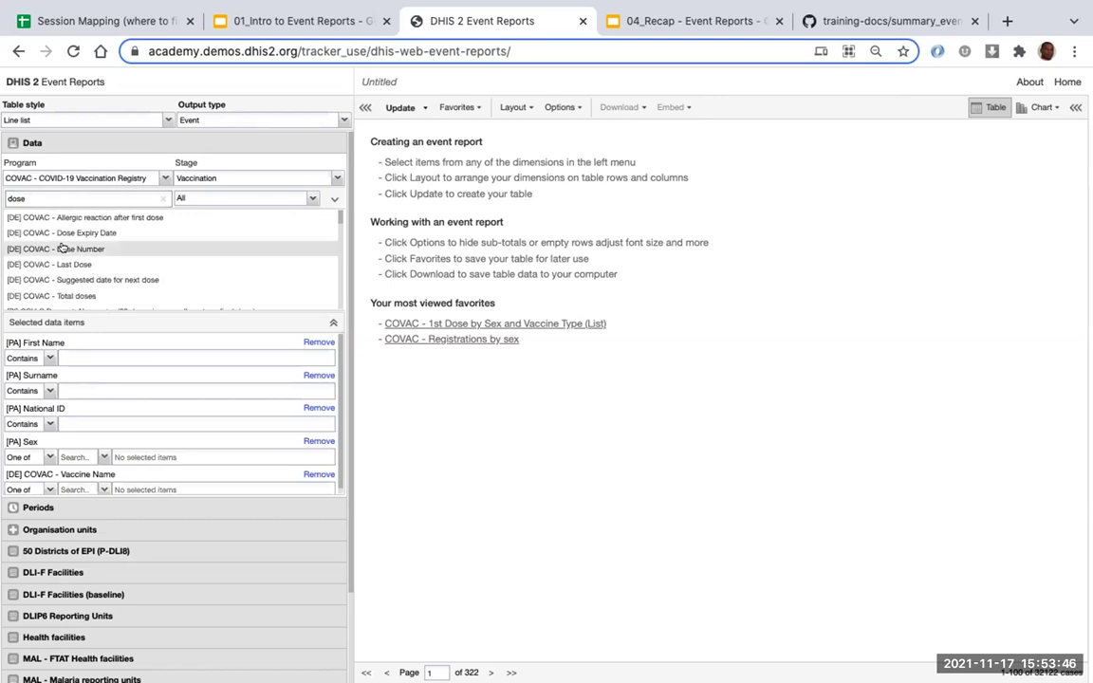
click(62, 248)
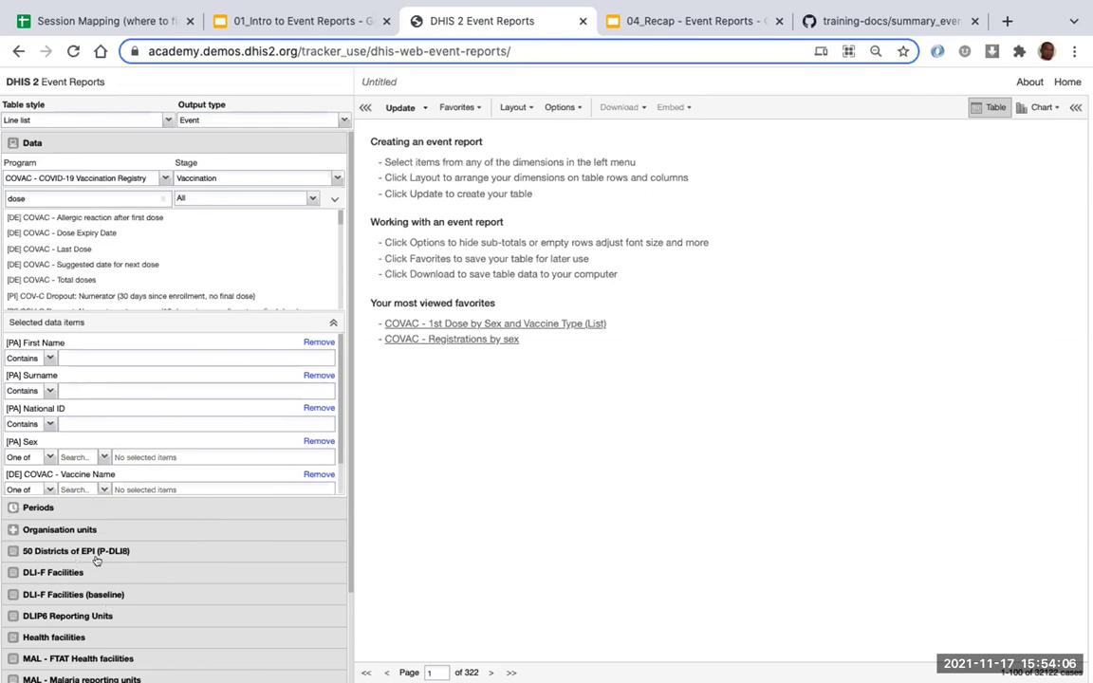
Set the report period to the relative period This year.
click(38, 508)
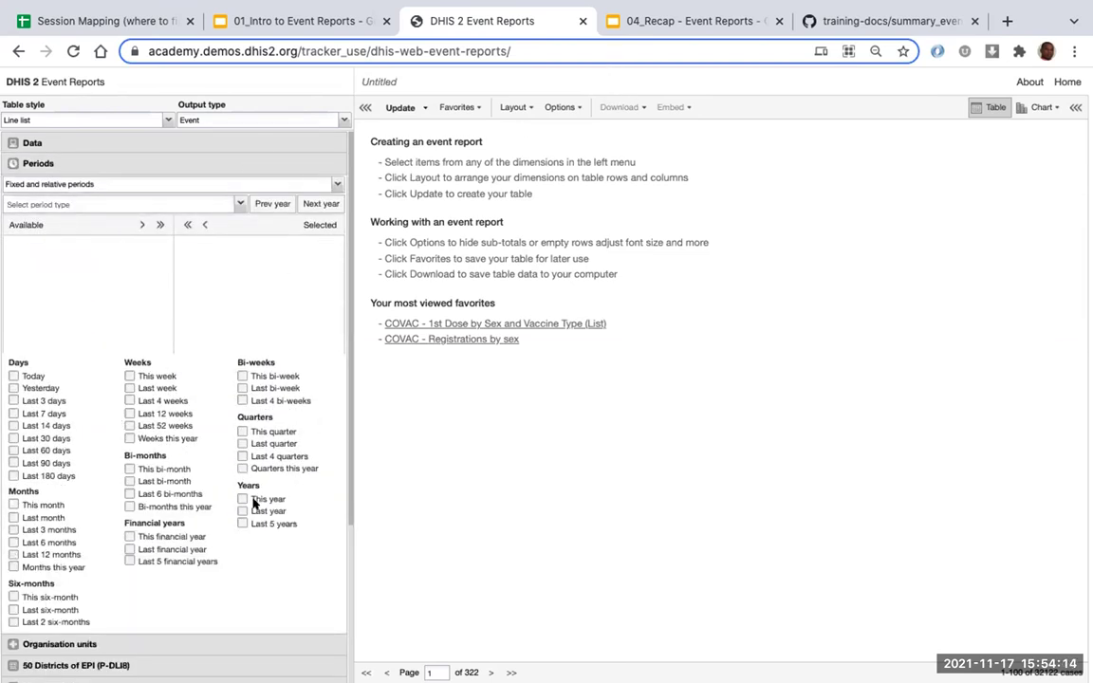
click(112, 203)
click(216, 450)
click(242, 499)
Deselect the user org unit option, use Lao PDR as the organisation unit and generate the line list.
click(59, 644)
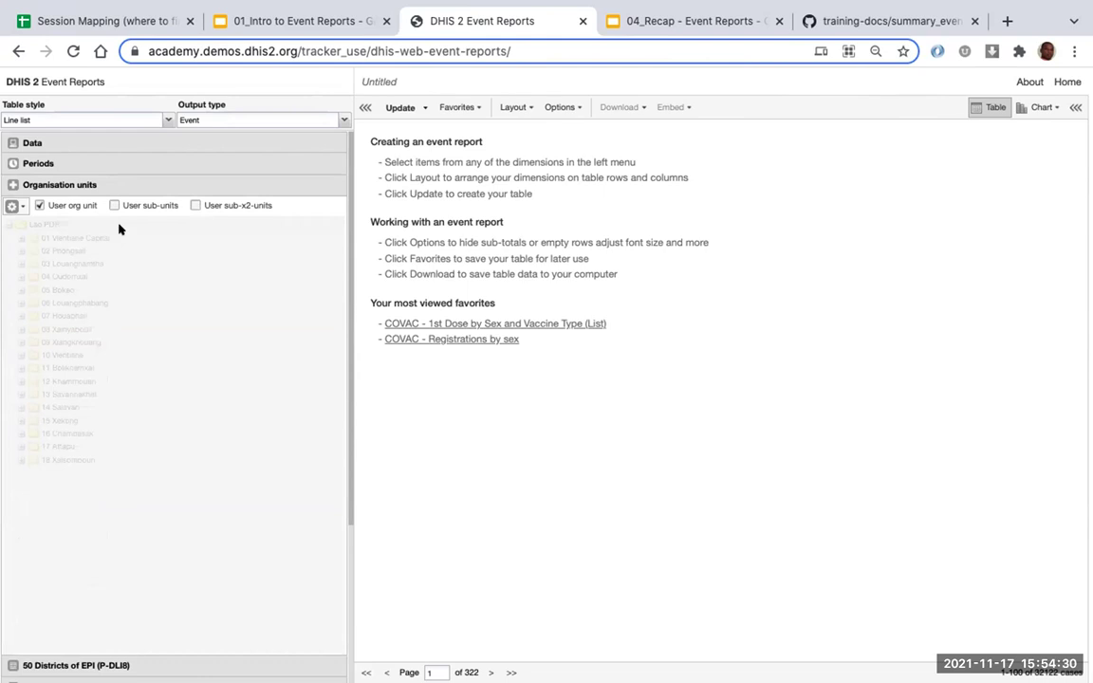
click(41, 208)
click(39, 206)
click(38, 207)
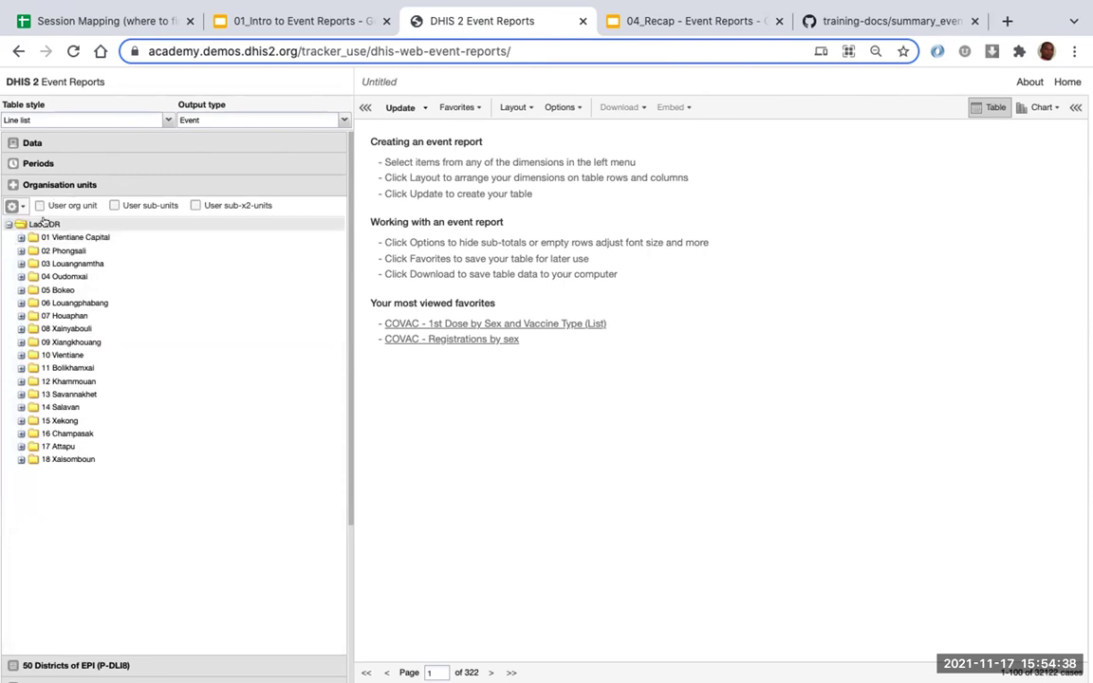
click(397, 108)
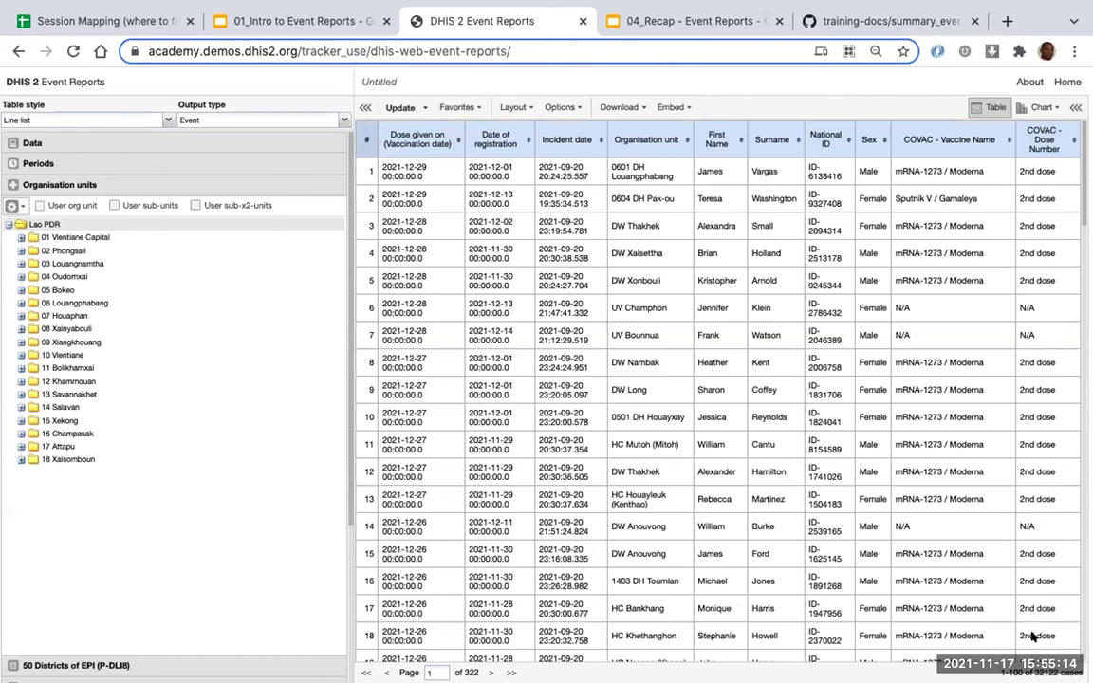
Examine the rows of the generated line list and the selected data items that make up its columns.
scroll(1006, 446, down, 5)
scroll(1004, 458, down, 10)
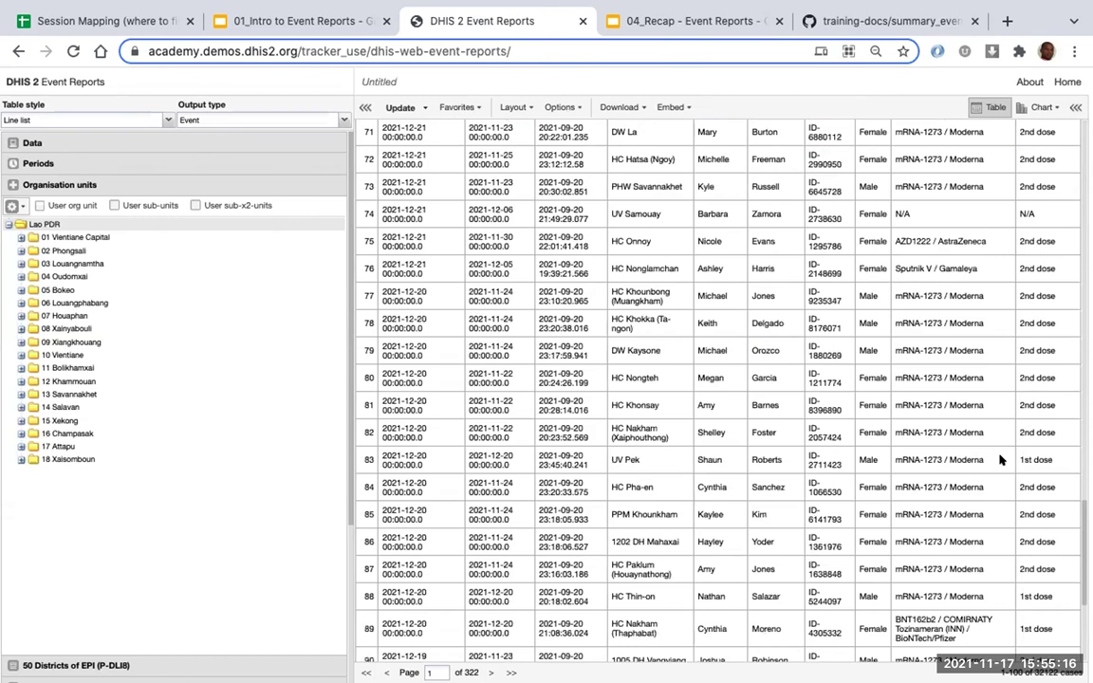
scroll(1001, 460, up, 4)
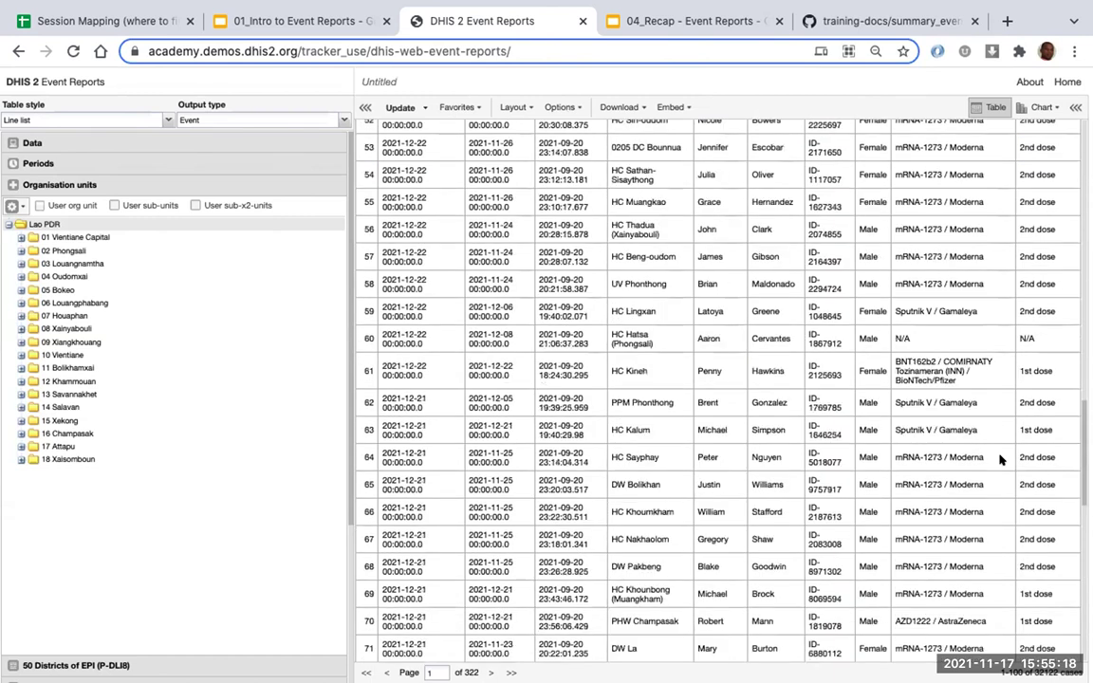
scroll(1001, 459, up, 10)
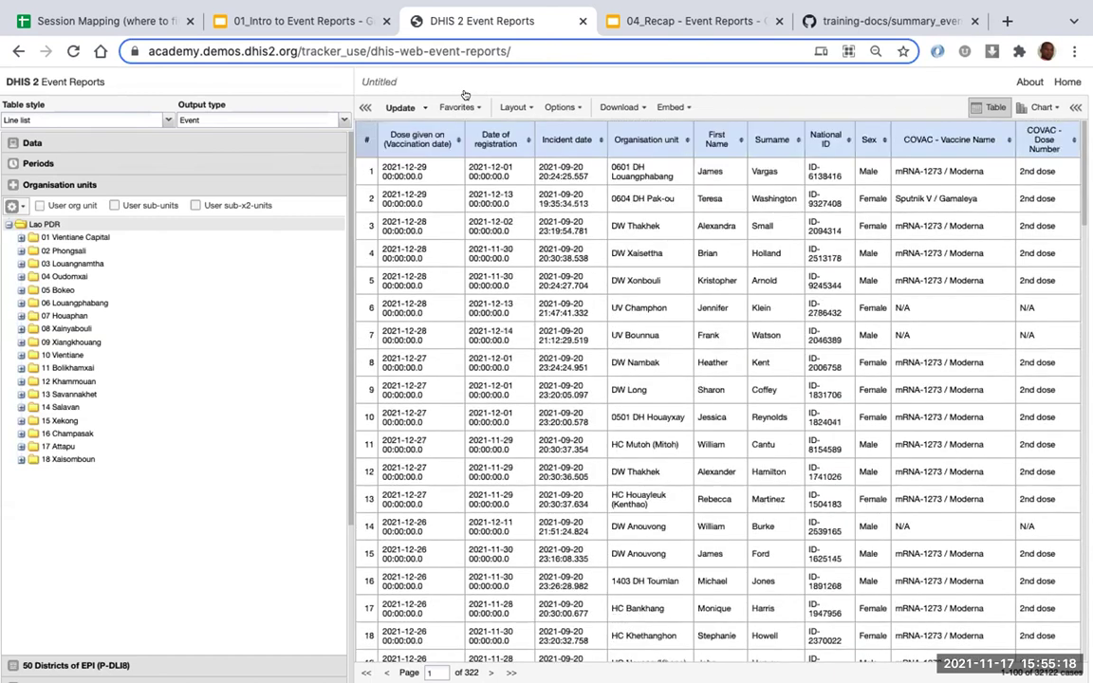
click(34, 143)
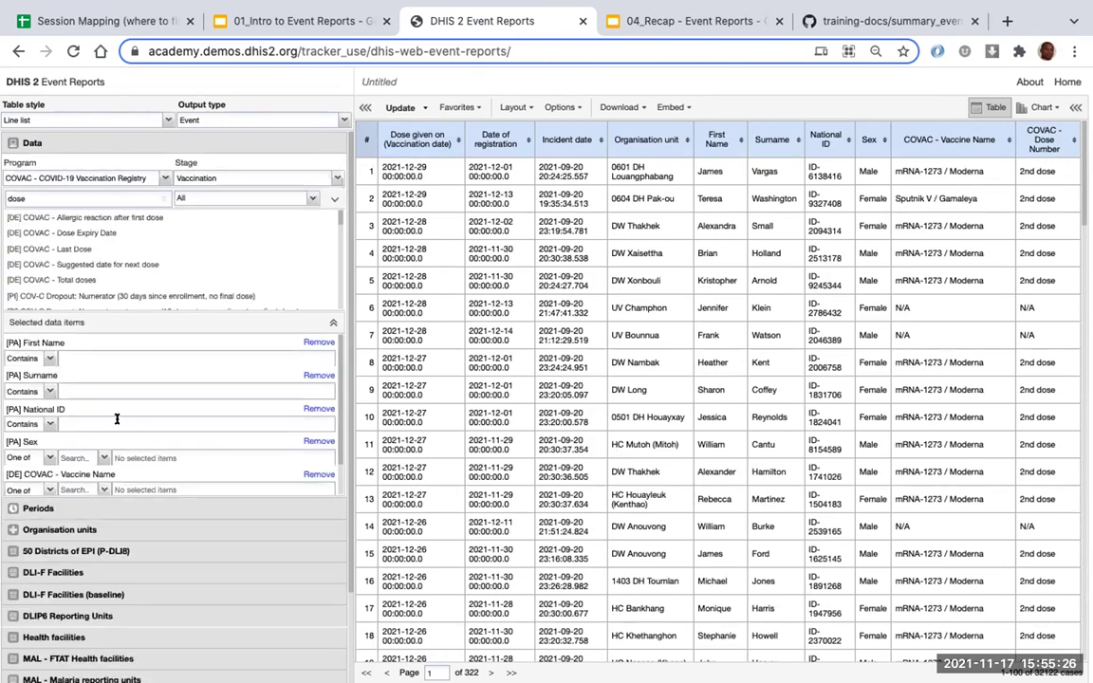
scroll(32, 389, down, 1)
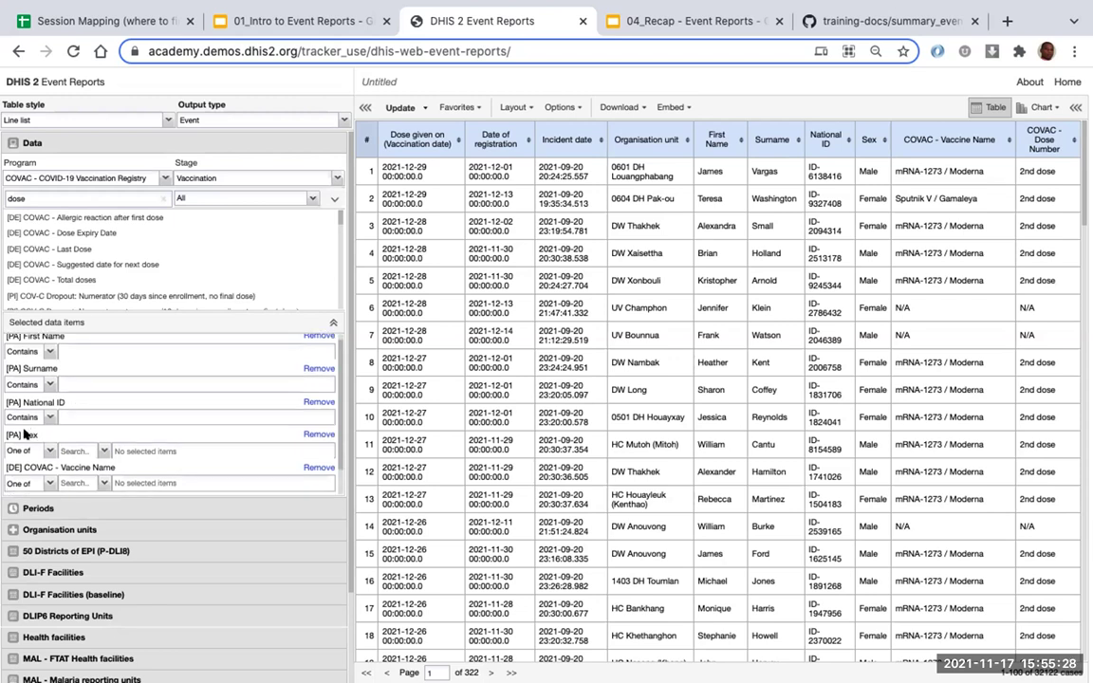
scroll(57, 427, down, 1)
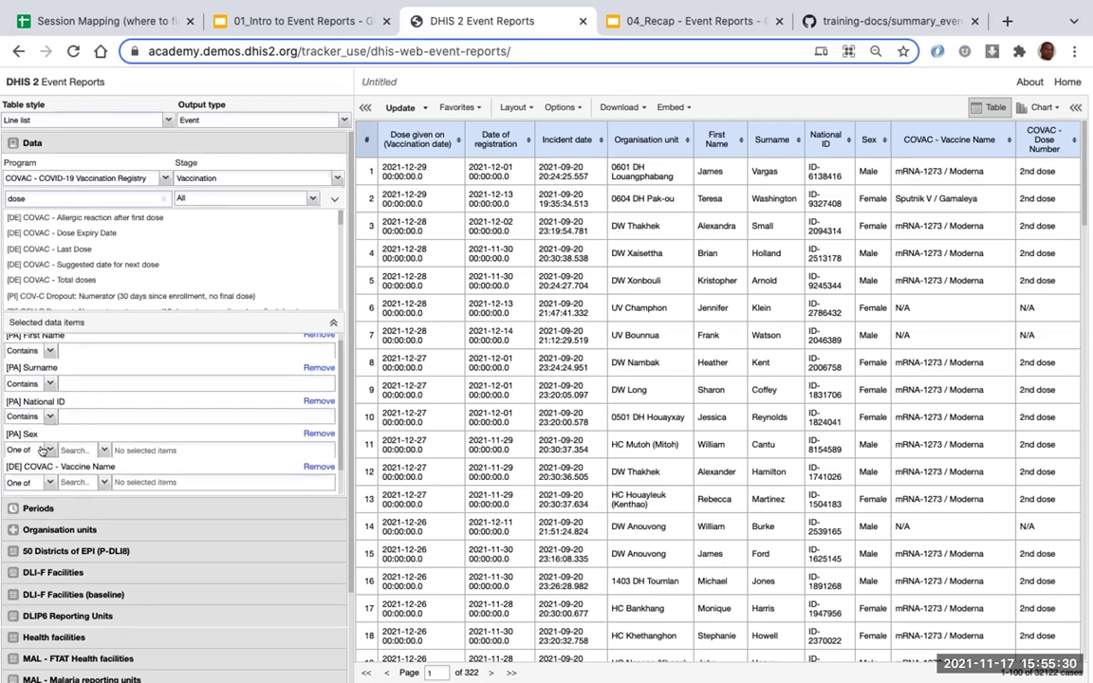
scroll(78, 436, down, 1)
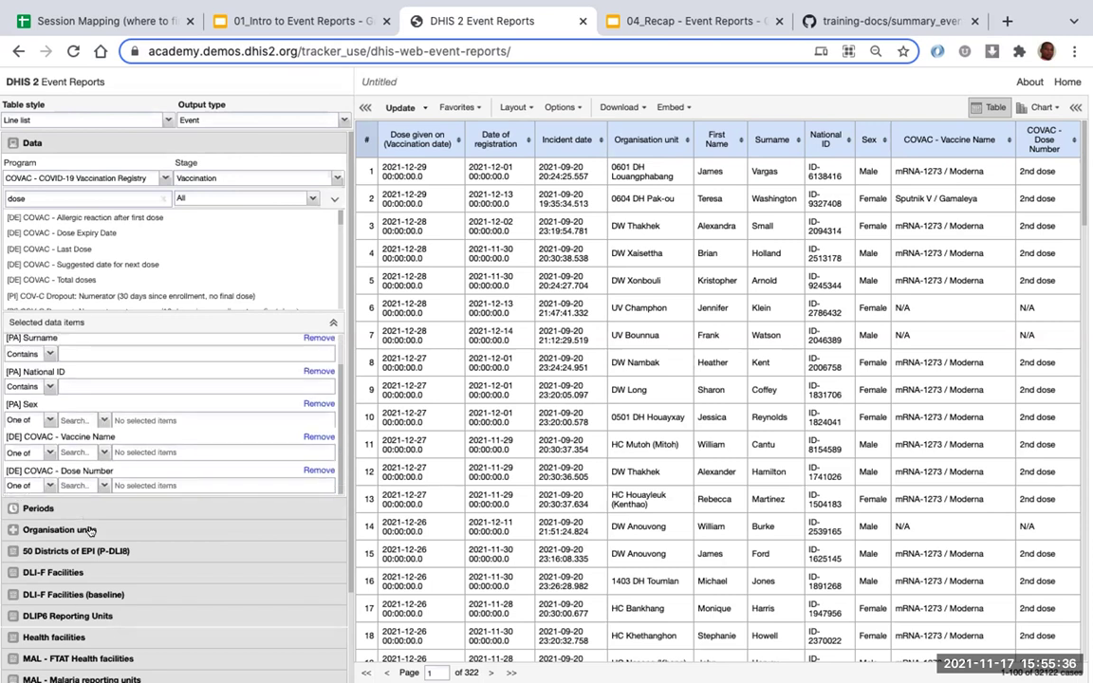
Restrict COVAC - Dose Number to 2nd dose and update the line list.
click(74, 486)
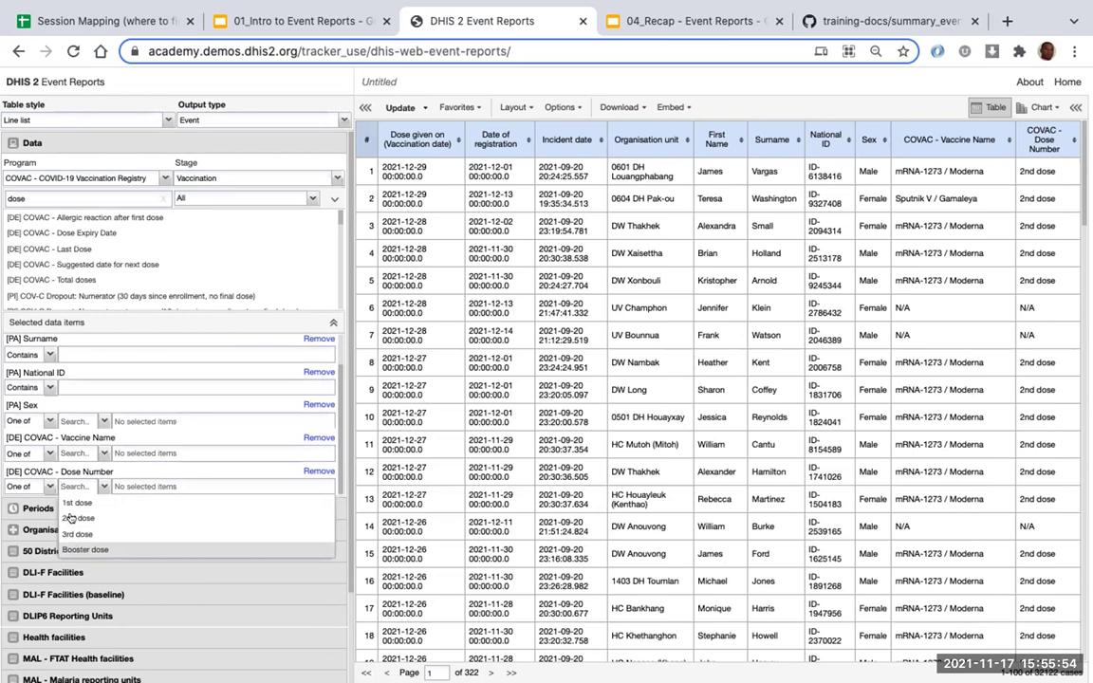
click(69, 518)
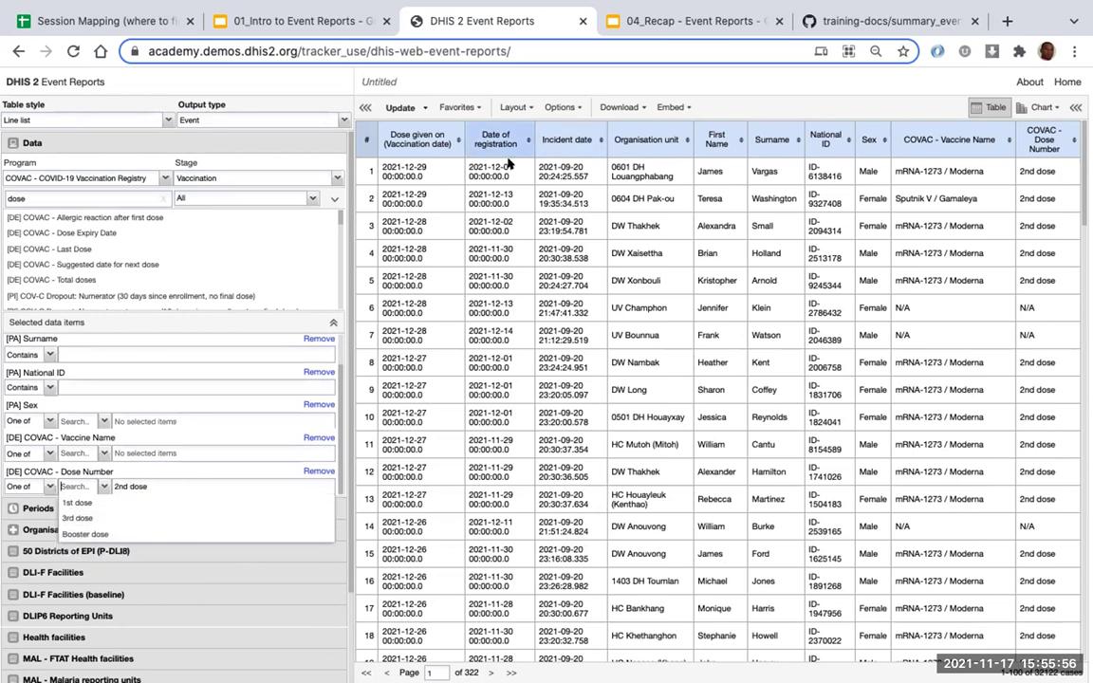
click(401, 110)
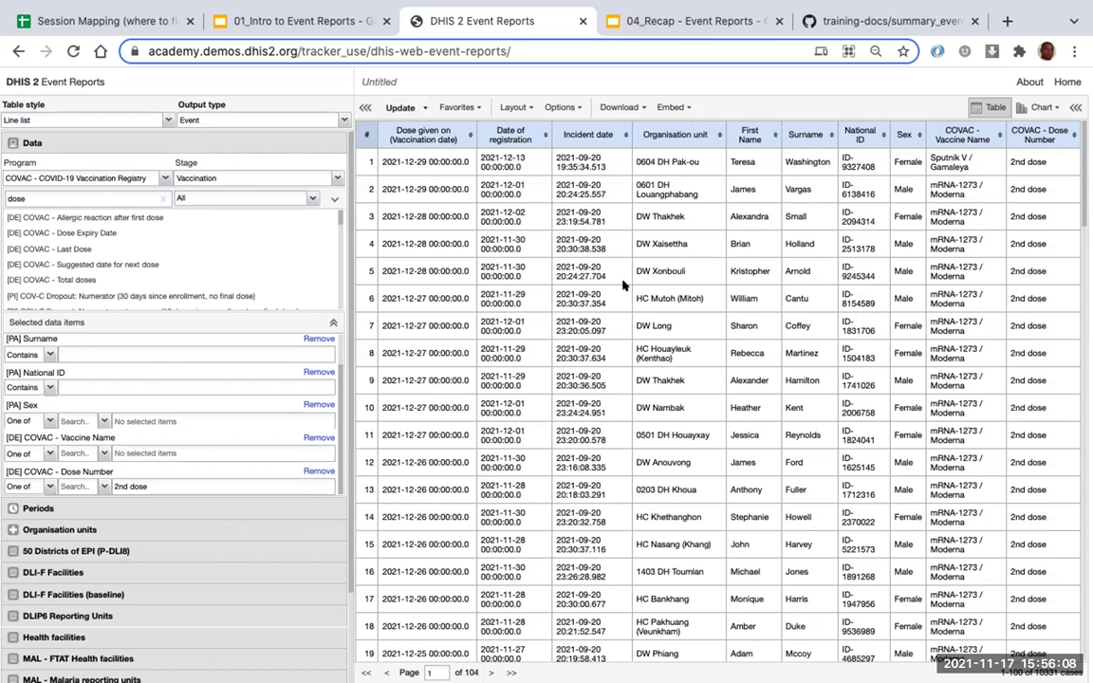
Move the National ID column ahead of First Name in the table layout and update the line list.
click(517, 107)
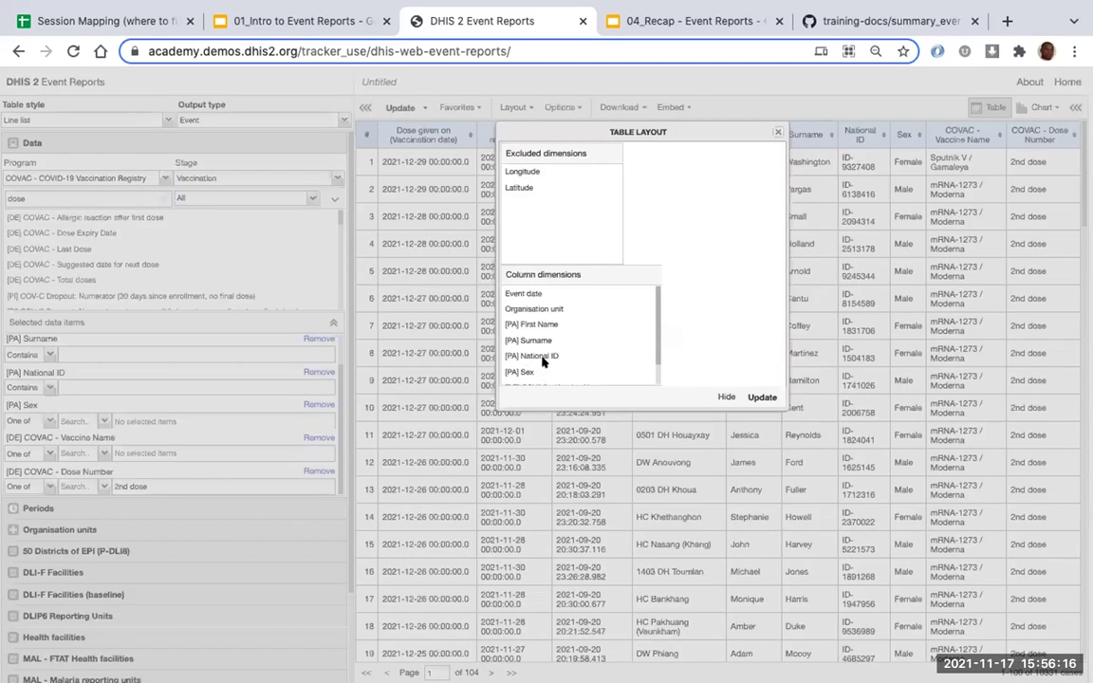
scroll(547, 355, down, 1)
scroll(547, 351, up, 1)
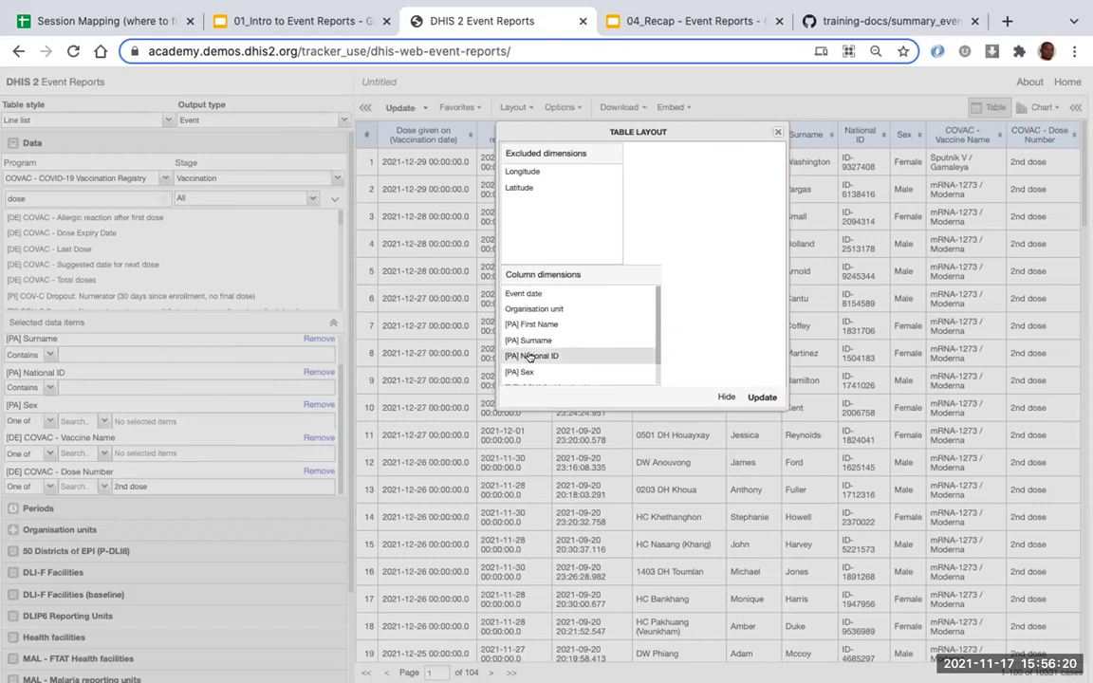
drag(520, 355, 517, 317)
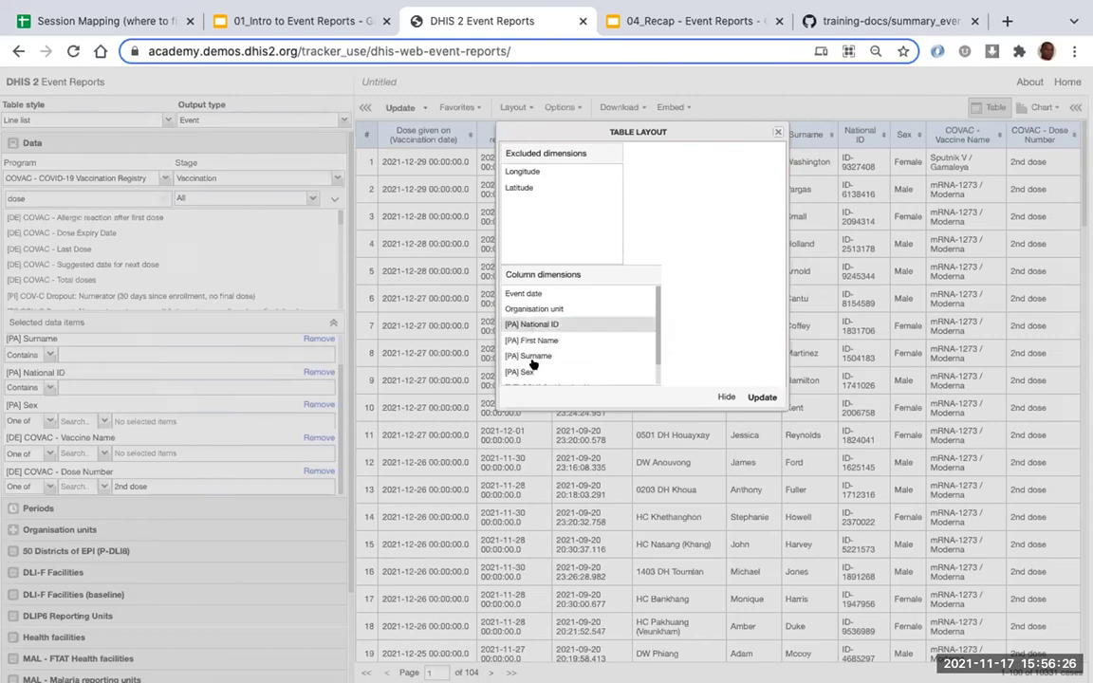
scroll(536, 365, down, 2)
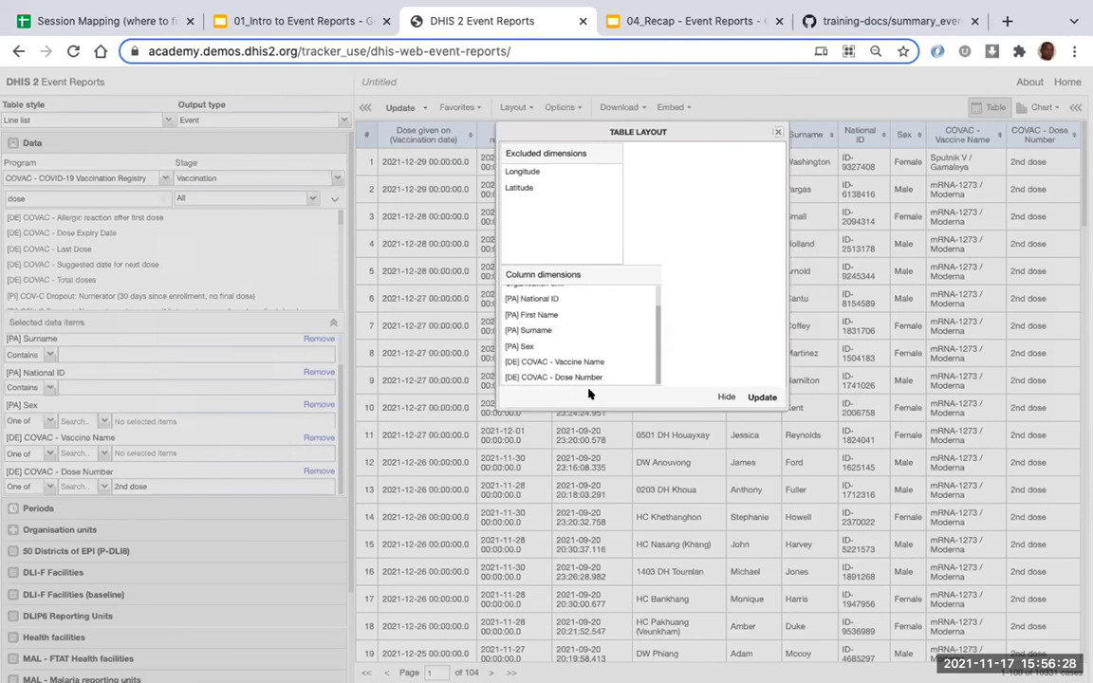
click(757, 397)
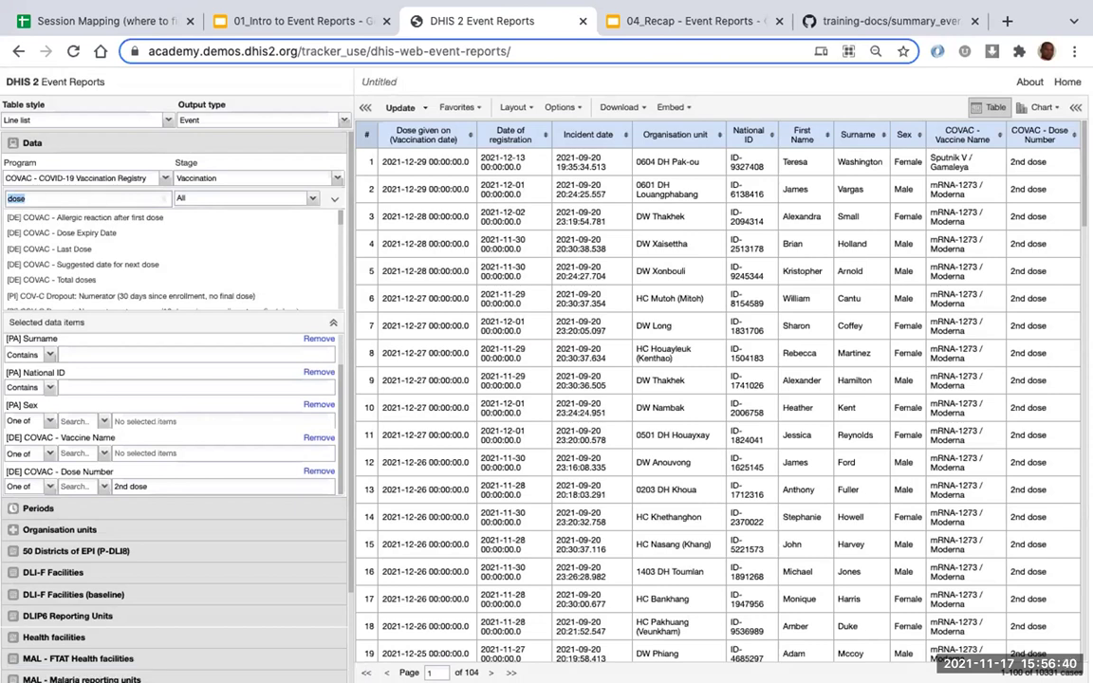
Filter the available data items for "date", add Date of birth to the selected items and update the line list.
double_click(16, 198)
text(age)
key(BackSpace)
key(BackSpace)
key(BackSpace)
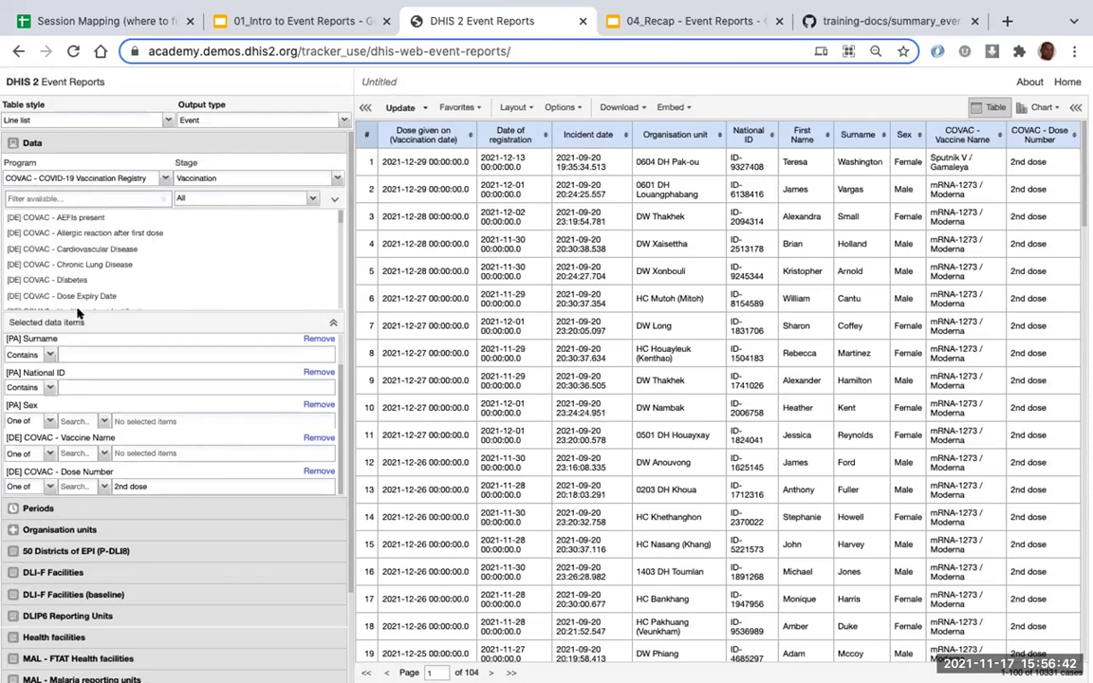
scroll(69, 274, down, 3)
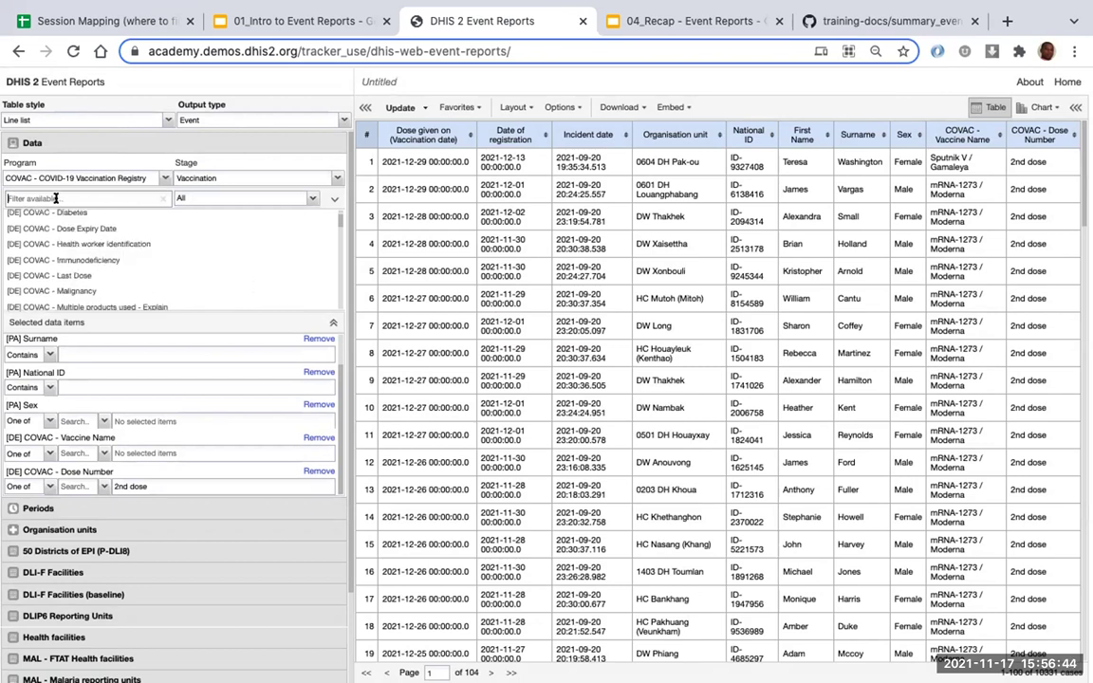
scroll(70, 274, up, 4)
text(date)
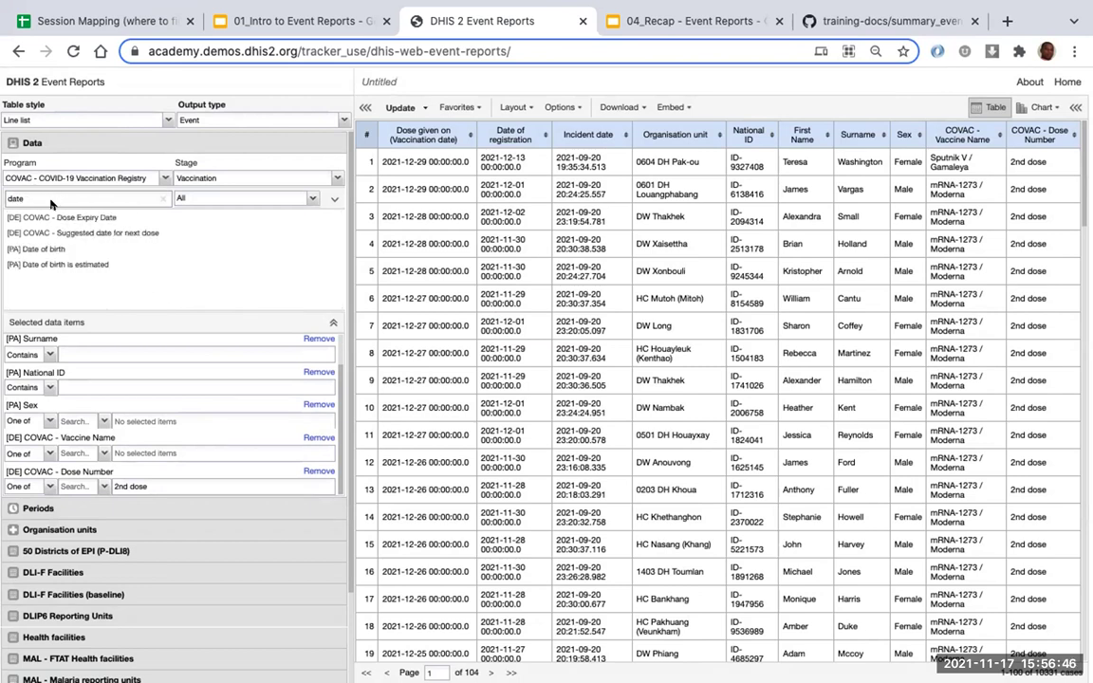
double_click(38, 249)
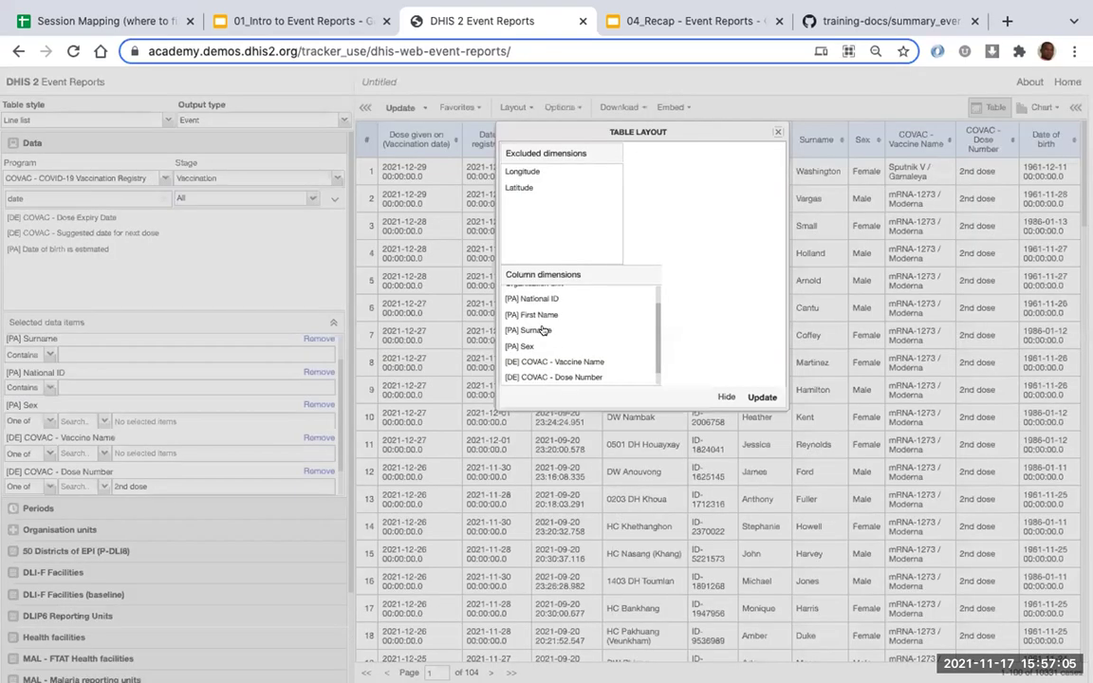
Move the Date of birth column between Surname and Sex in the table layout and update the line list.
drag(545, 333, 762, 395)
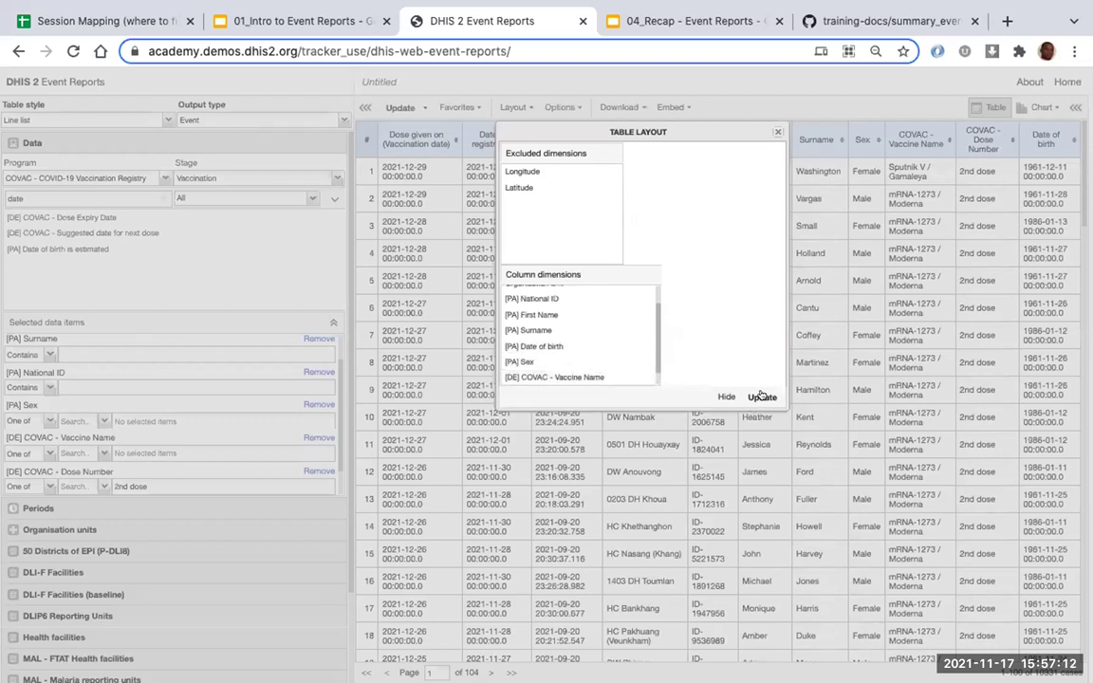
click(762, 397)
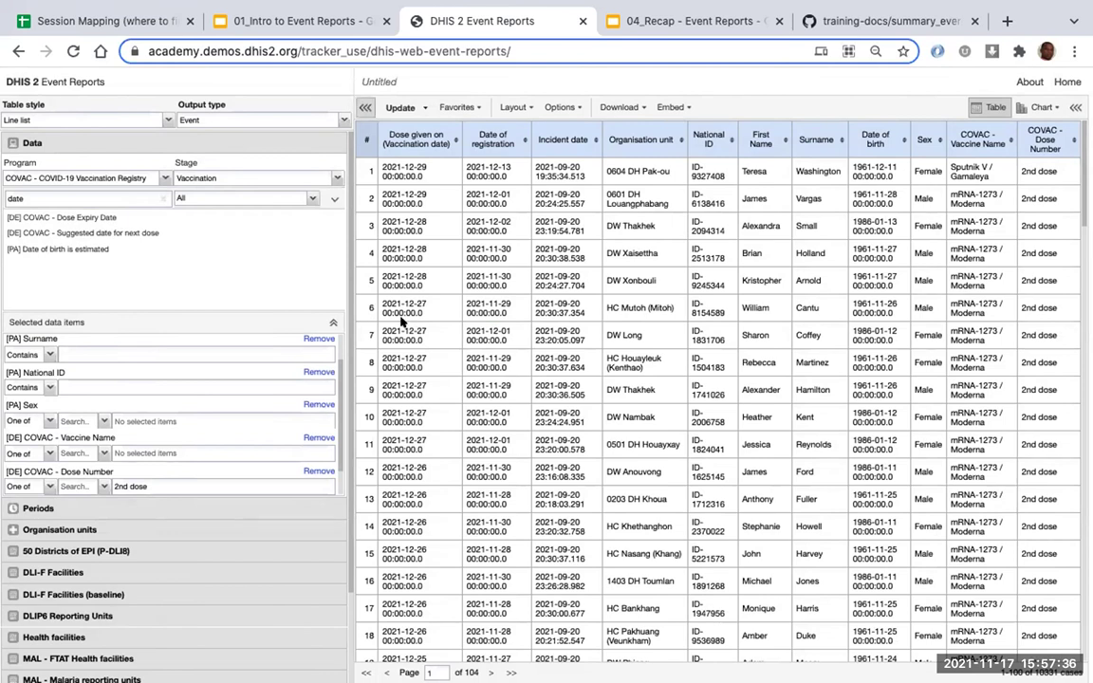
Examine the line list at full width, along with its download formats, table options and output types.
scroll(904, 544, right, 5)
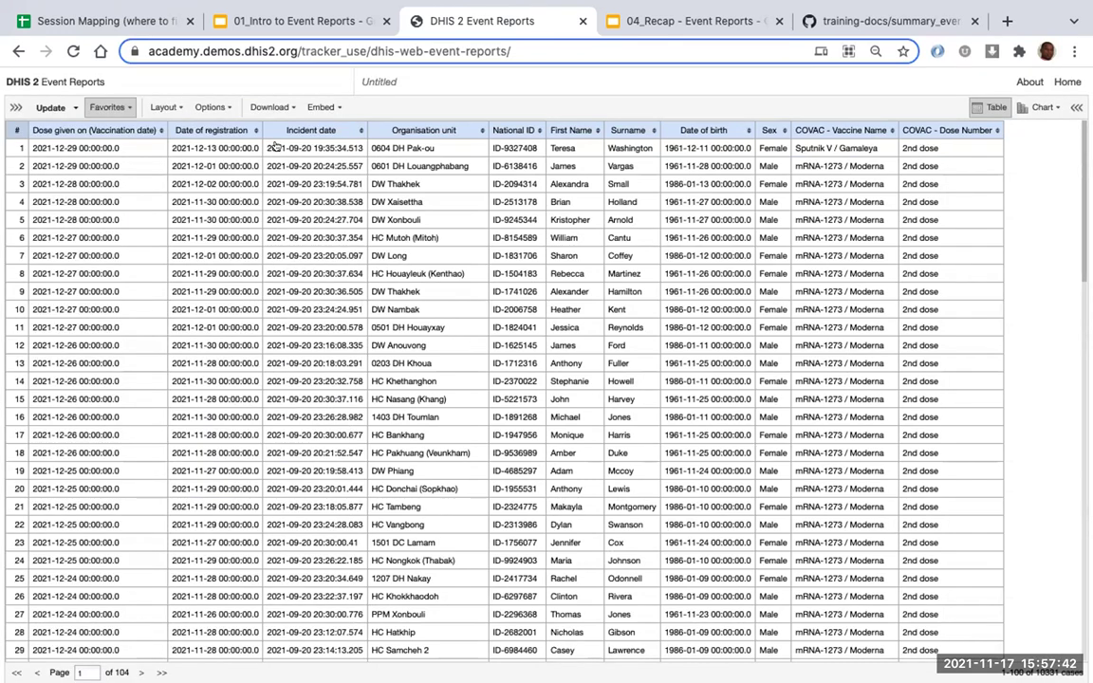
click(233, 95)
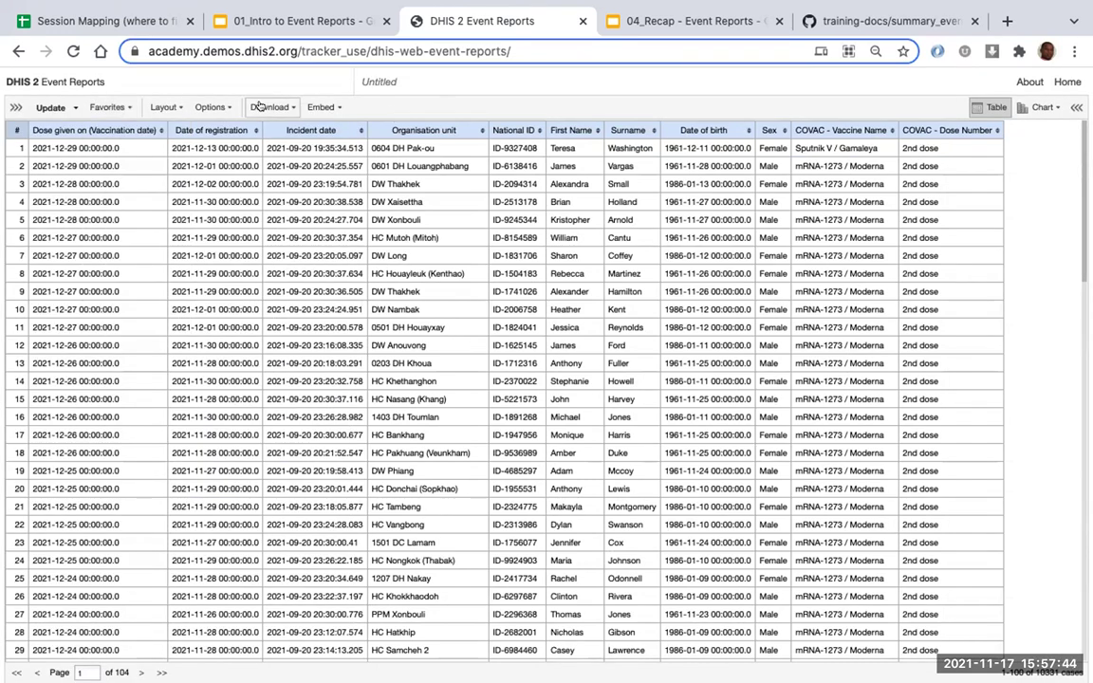
click(268, 106)
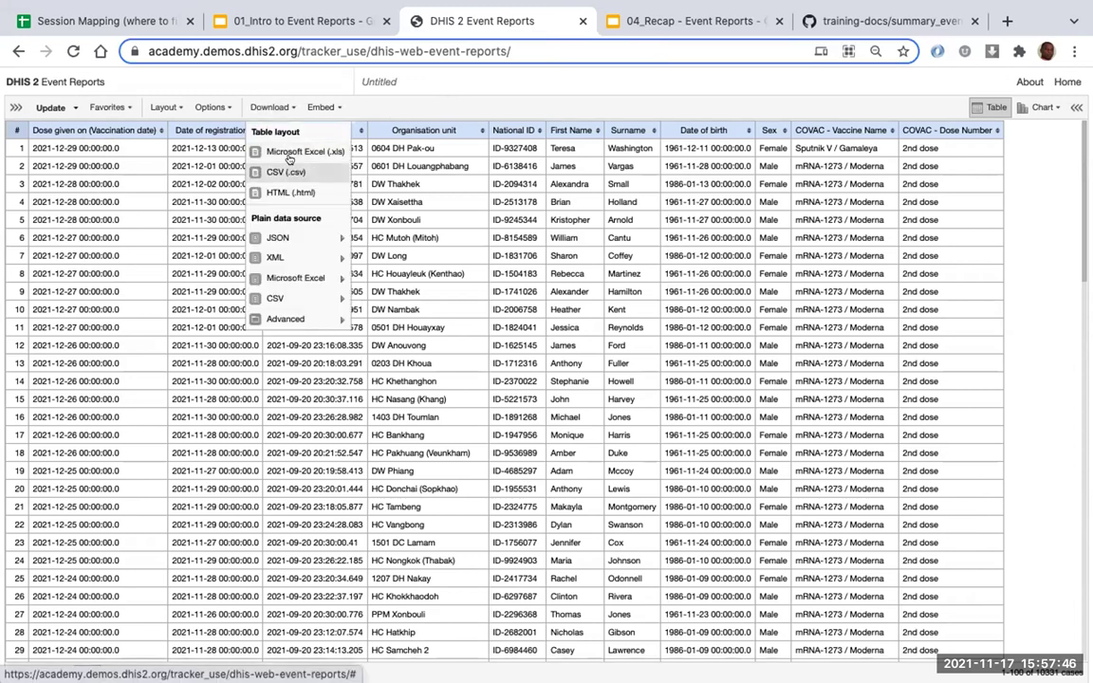
click(15, 106)
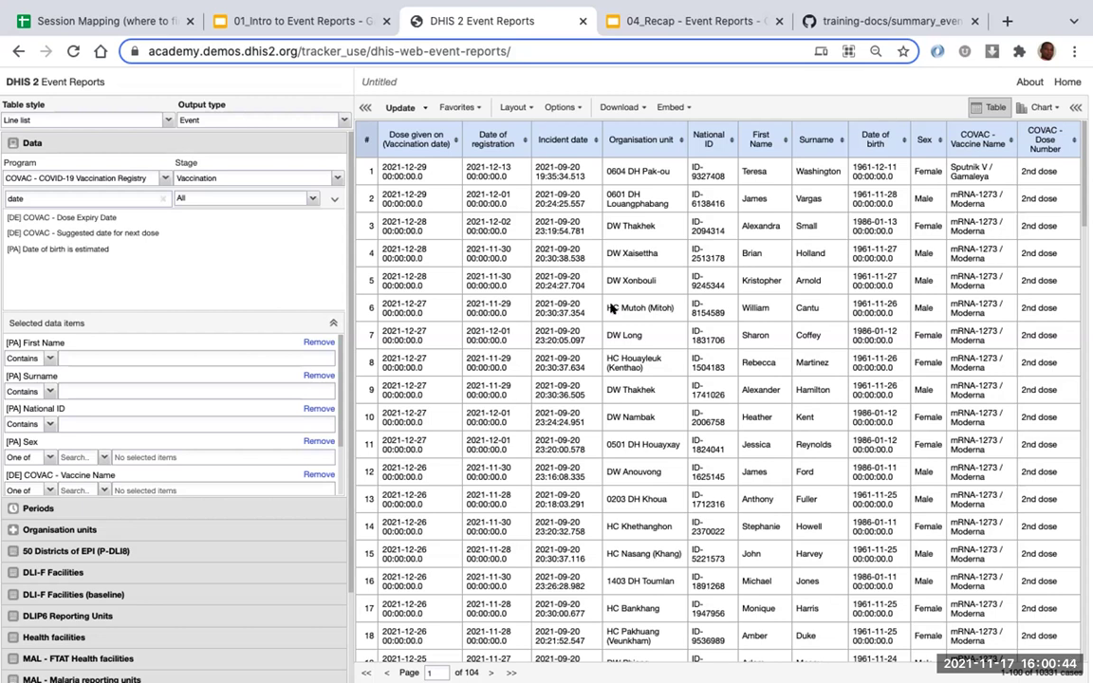
click(561, 106)
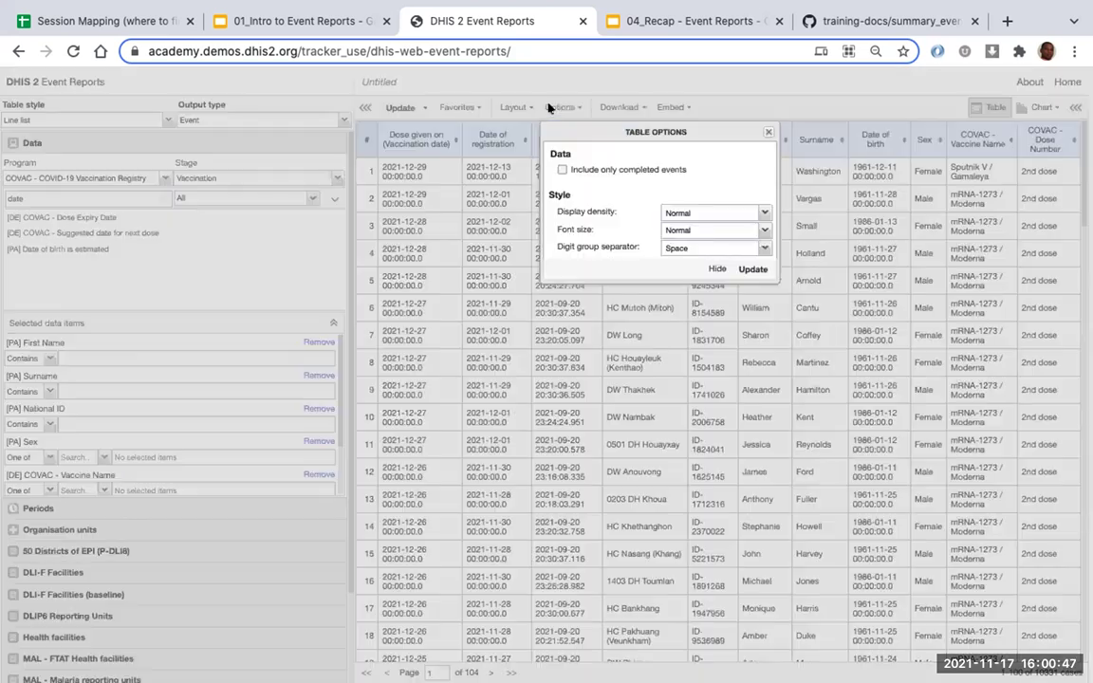
click(769, 131)
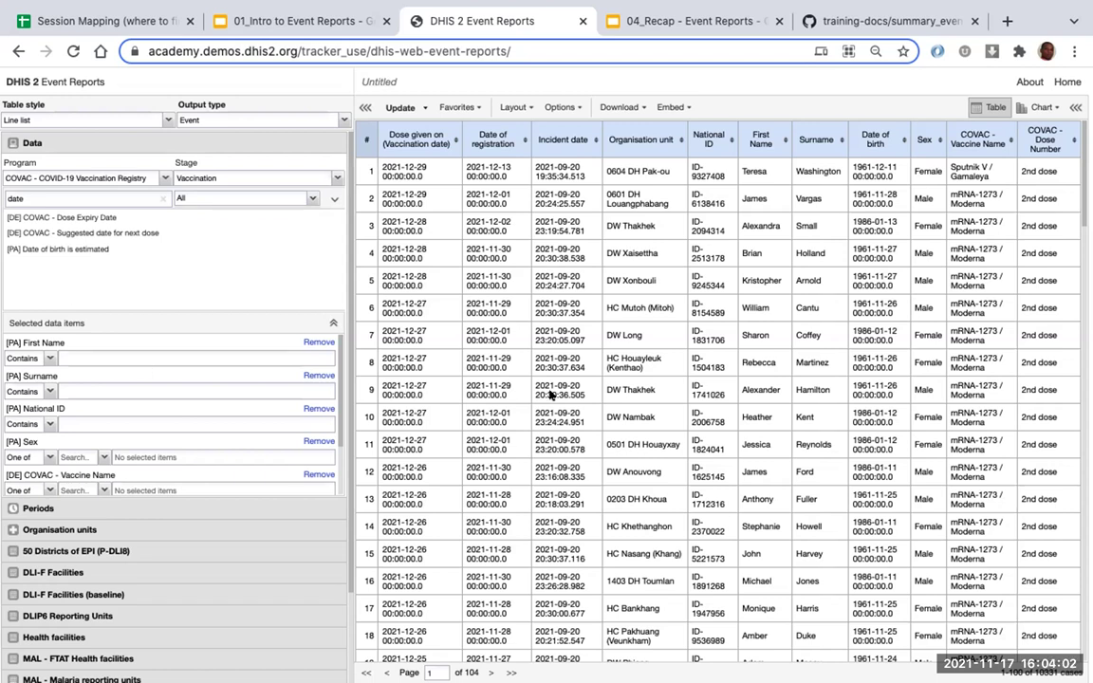
click(182, 115)
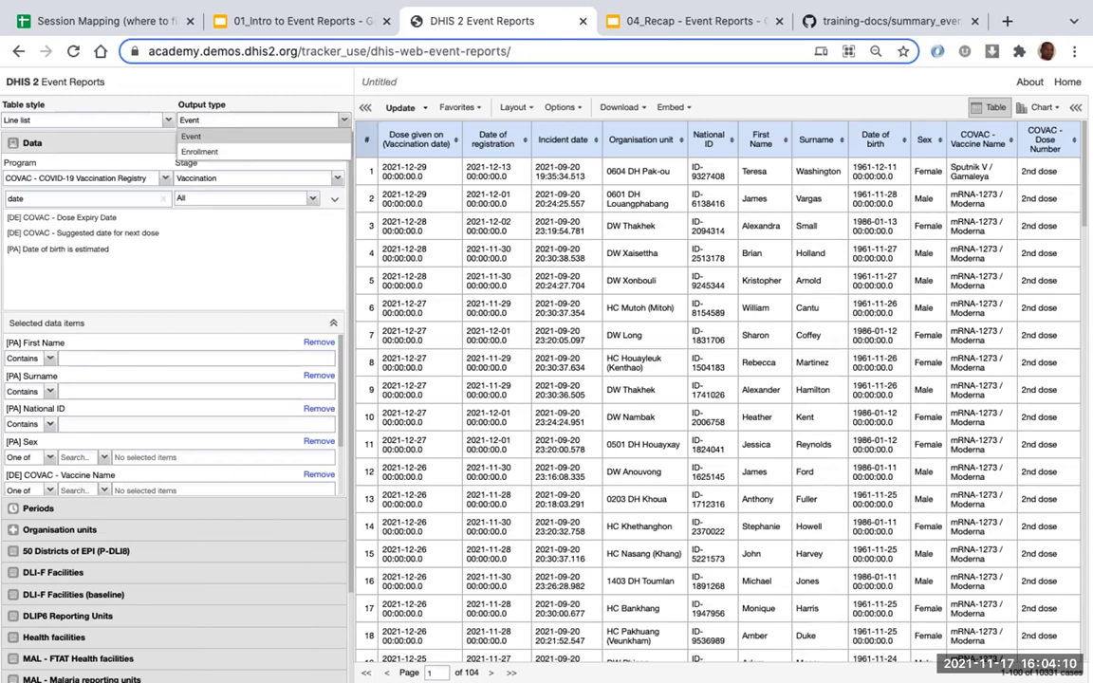
Start a new blank event report and duplicate its browser tab.
click(446, 108)
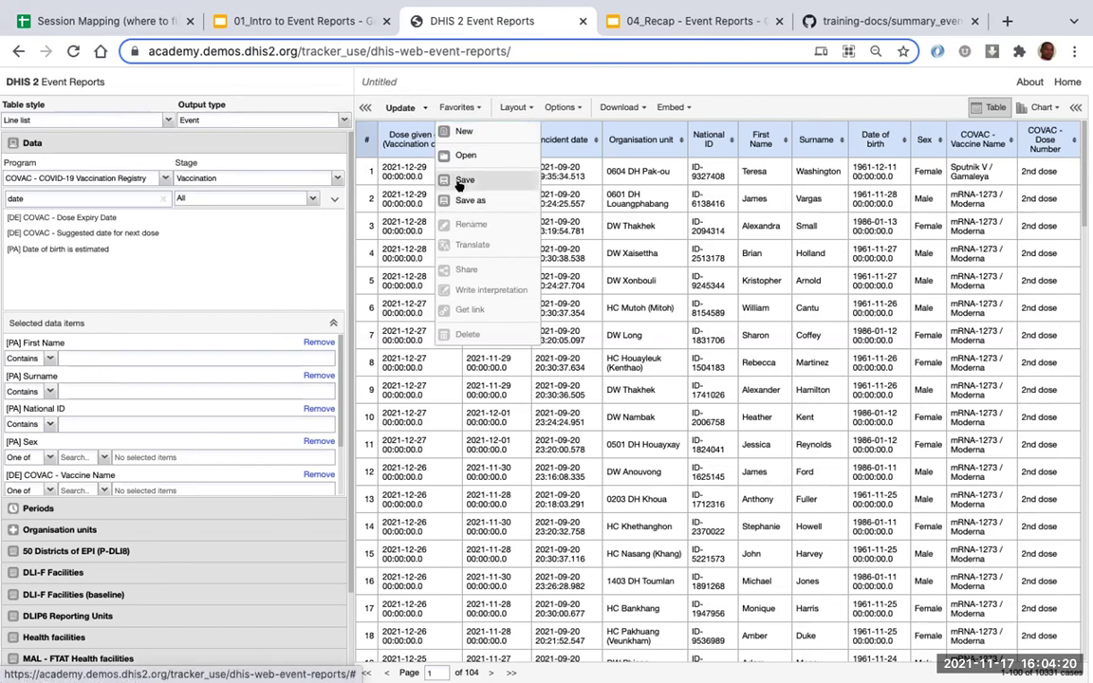
click(464, 132)
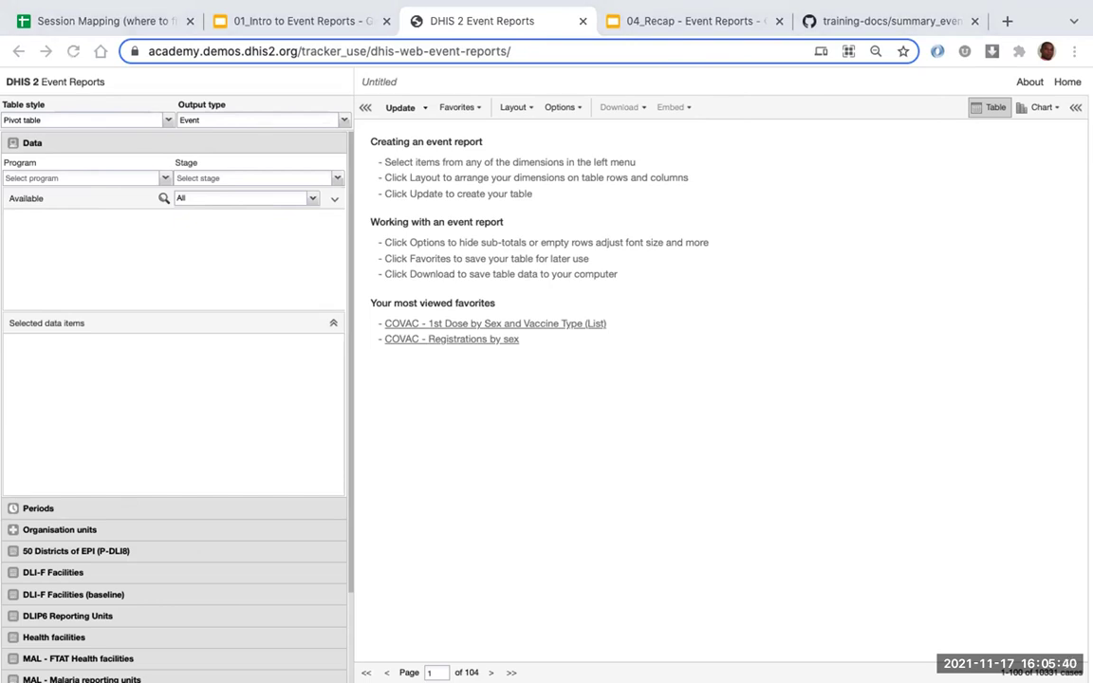
right_click(469, 21)
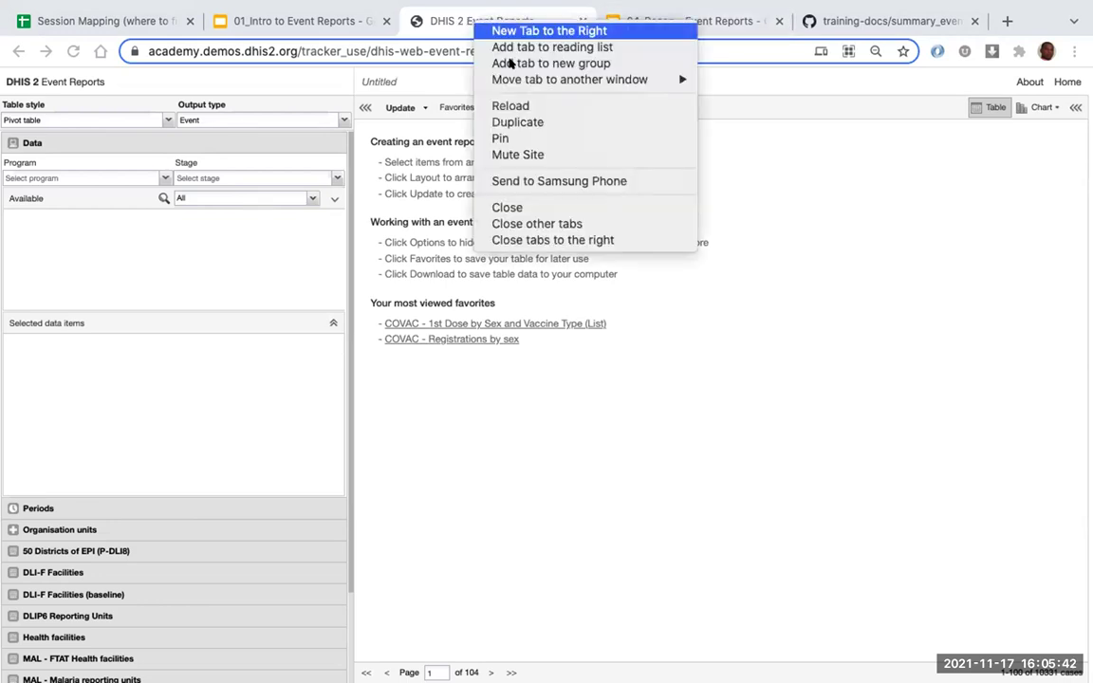
click(465, 118)
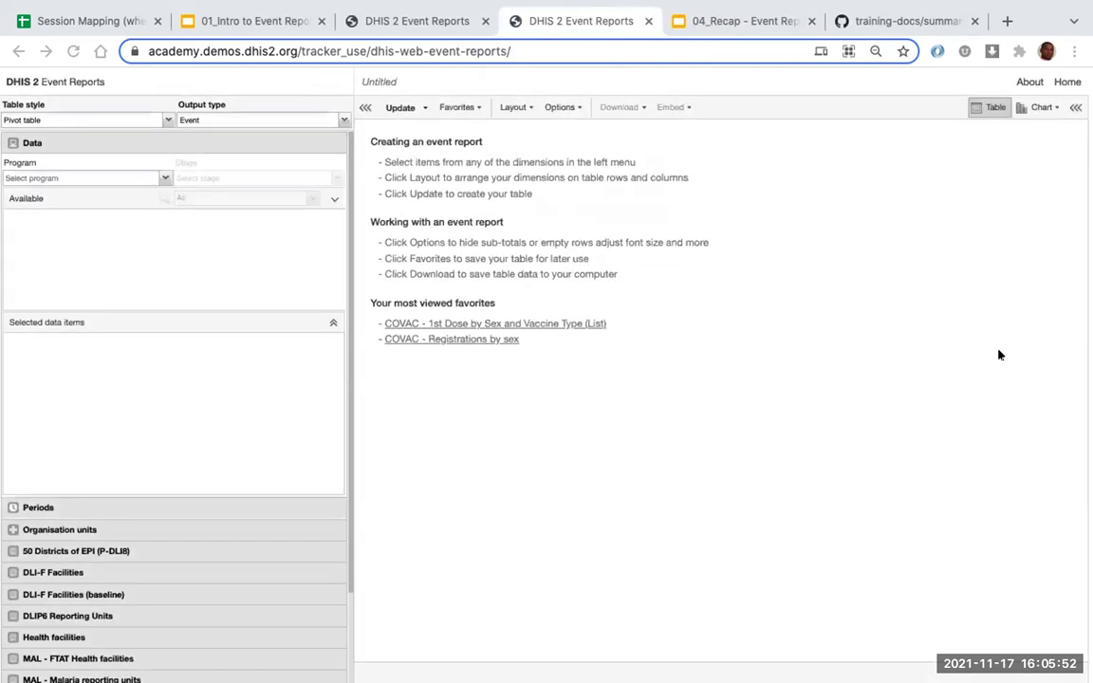
Go to the DHIS2 home page in the duplicated tab and open the Tracker Capture app from there.
click(1068, 82)
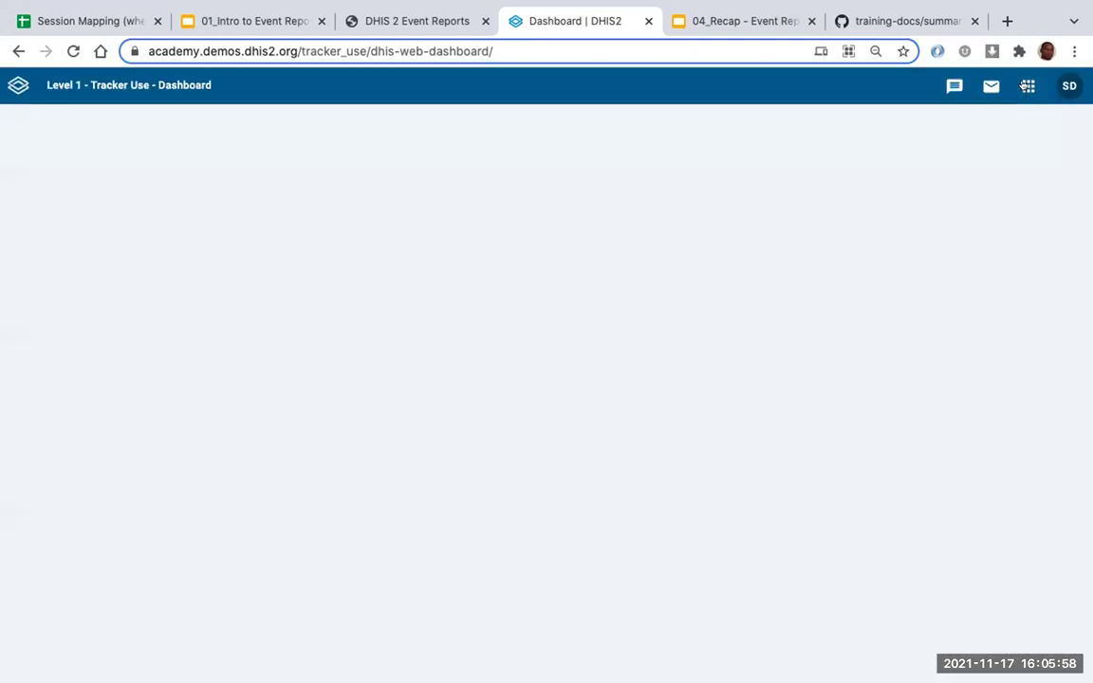
click(1022, 91)
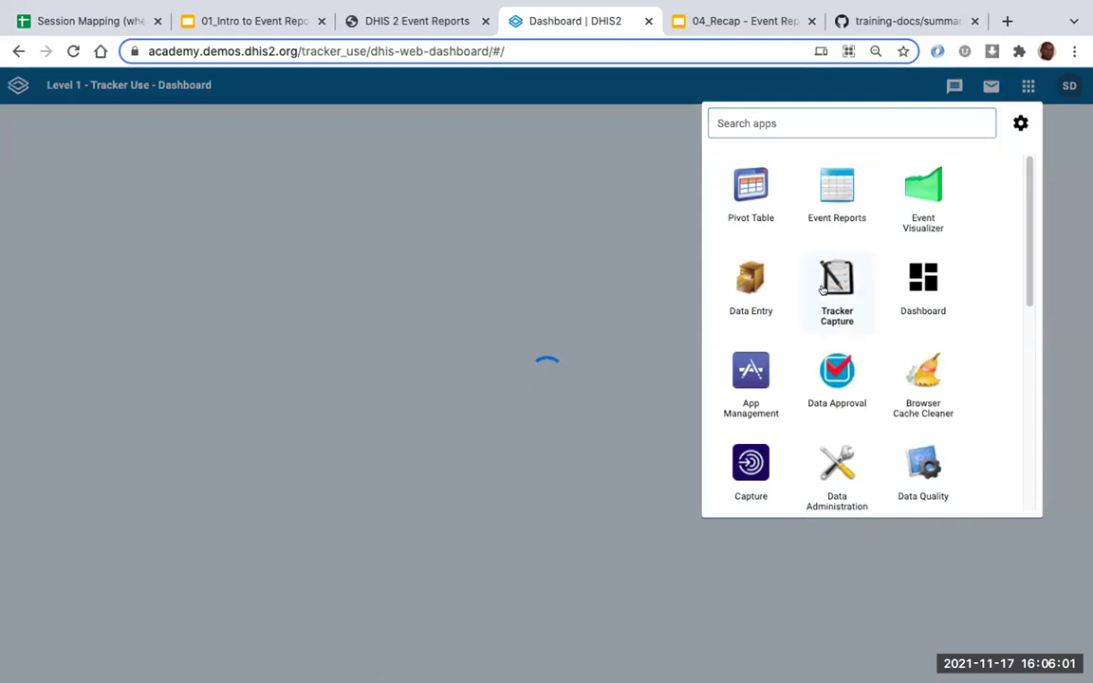
click(822, 289)
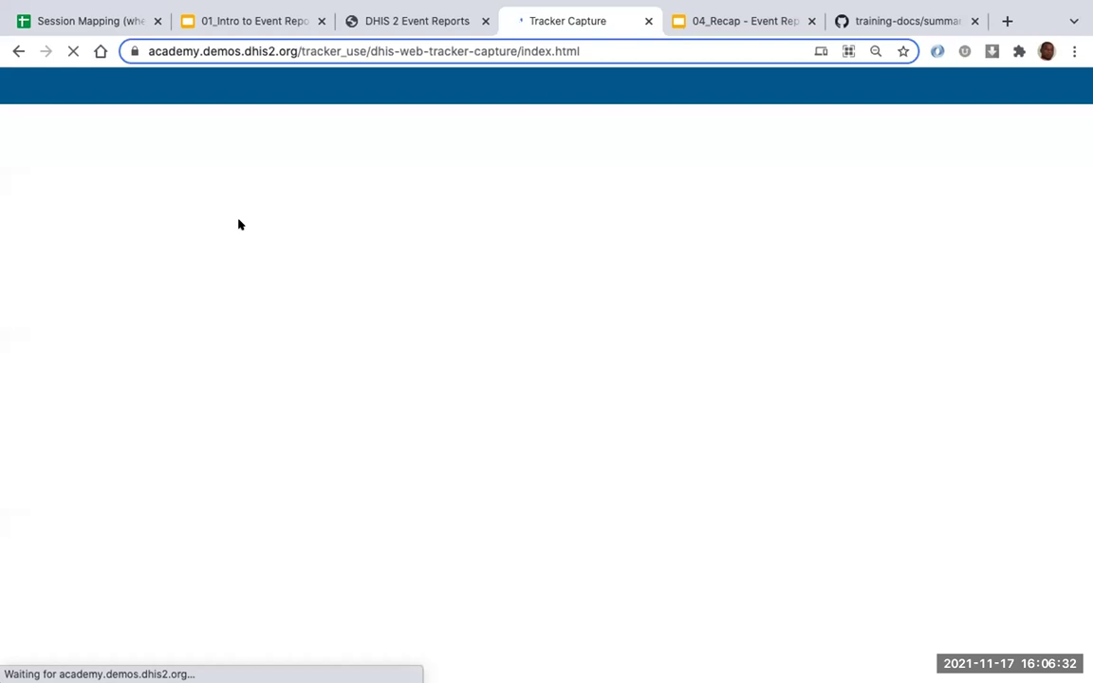
click(596, 47)
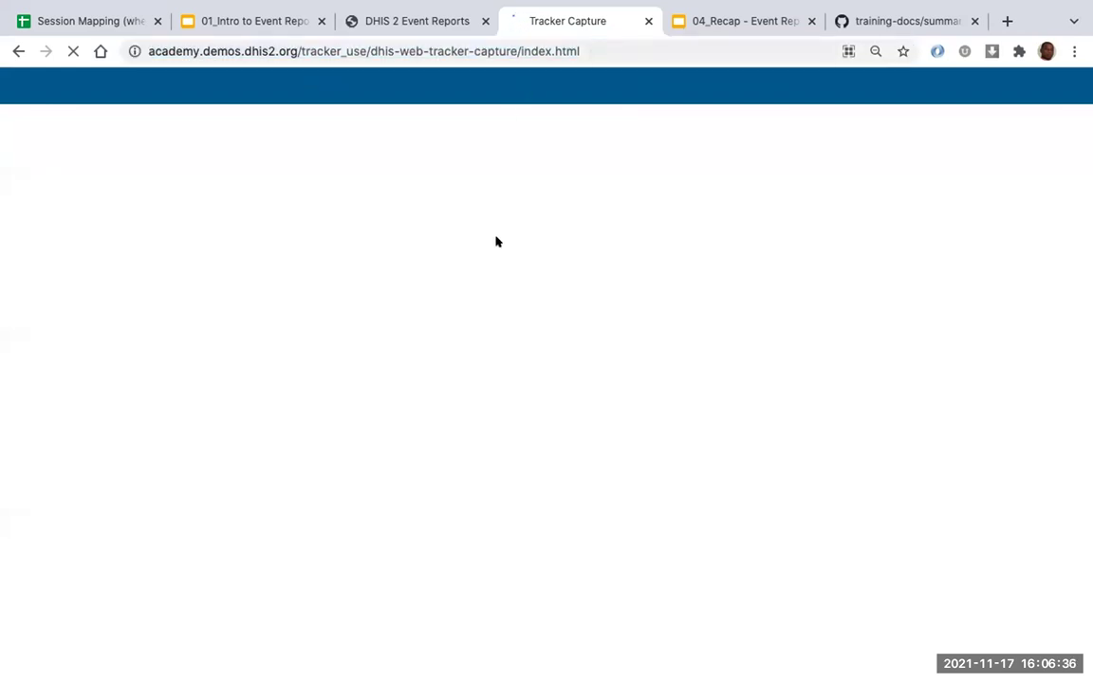